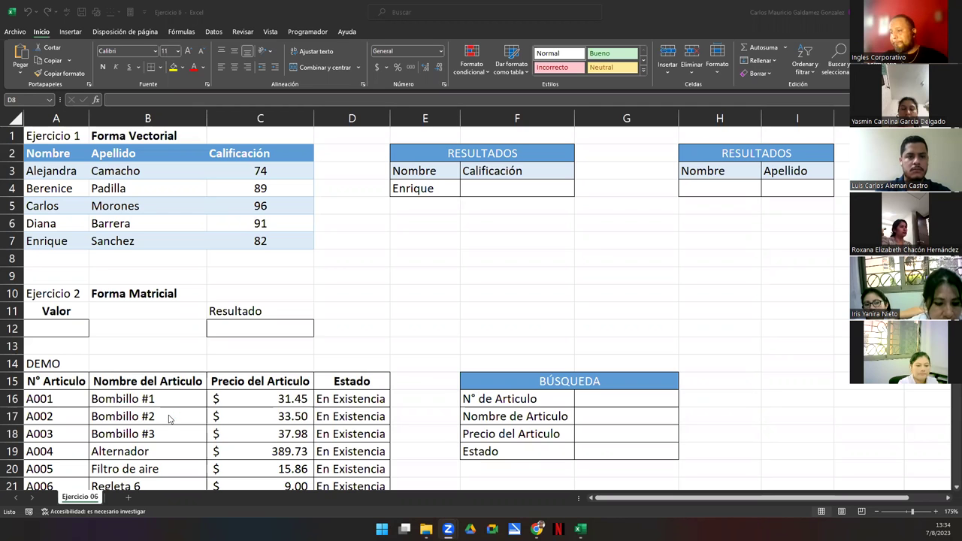
- Examine the vector, matrix and demo exercises on the worksheet, including the student table and the BÚSQUEDA table
scroll(271, 299, down, 10)
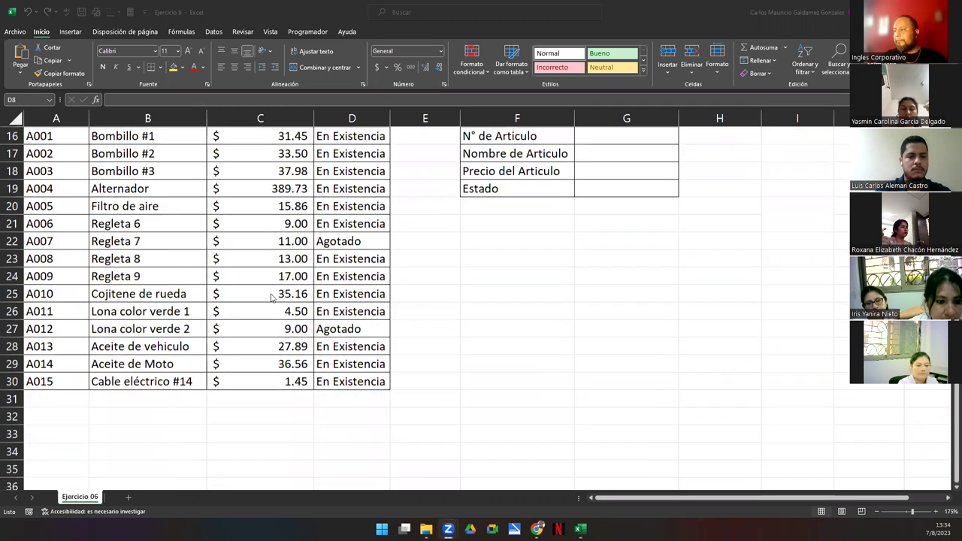
scroll(293, 296, up, 10)
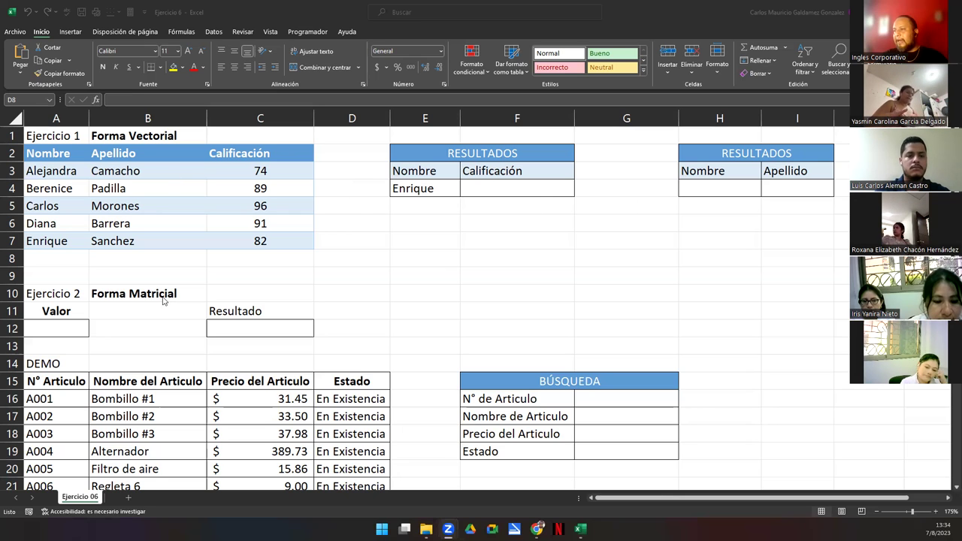
click(40, 135)
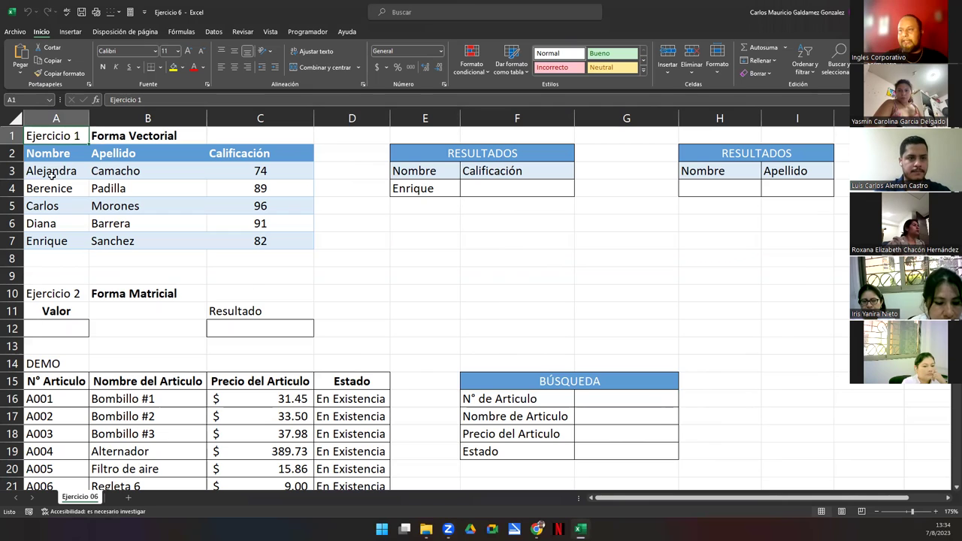
drag(70, 172, 245, 242)
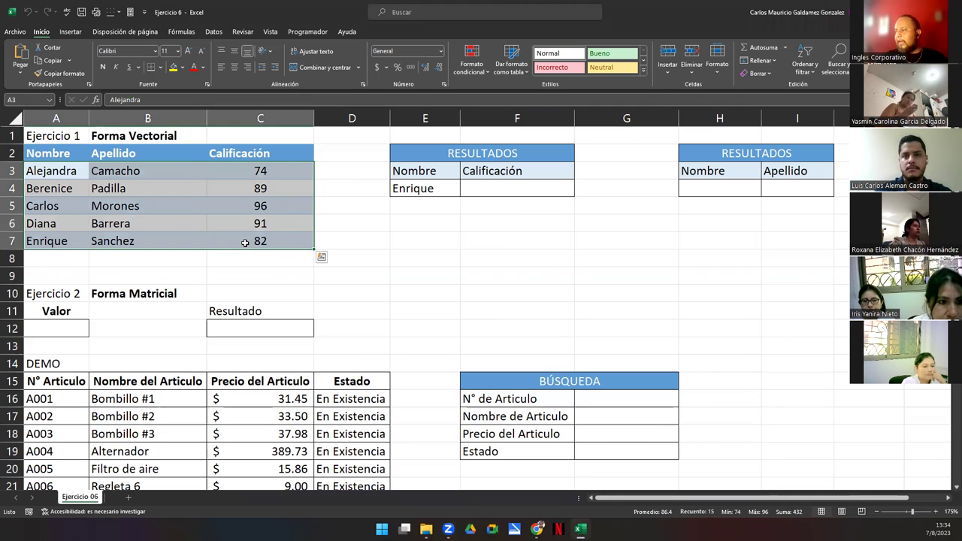
drag(45, 169, 58, 241)
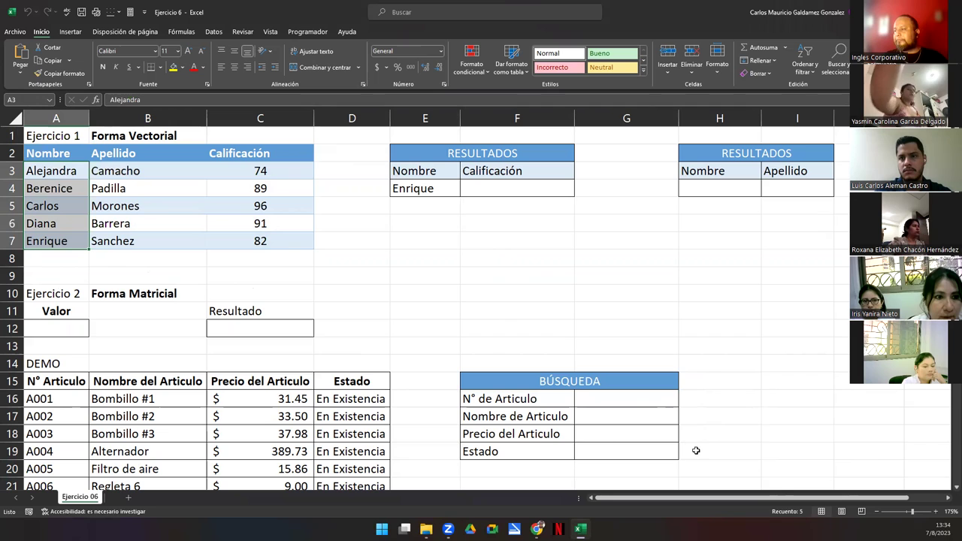
click(643, 404)
click(683, 404)
click(644, 404)
click(646, 418)
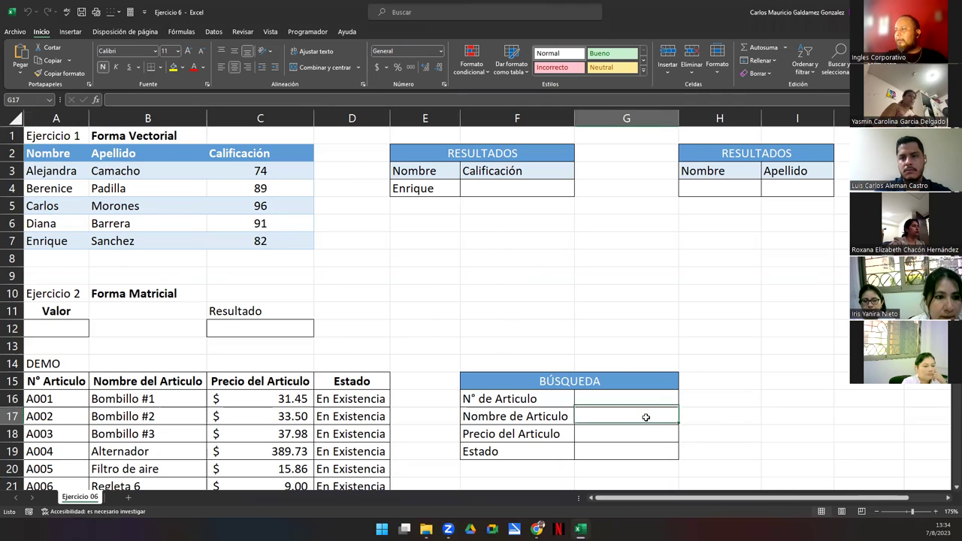
click(348, 308)
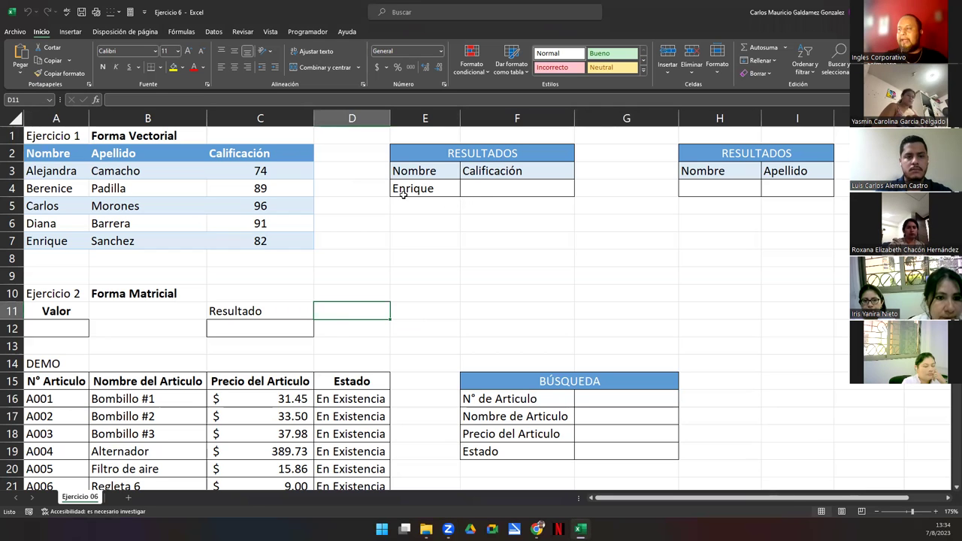
- Clear the name from E4 in the Nombre and Calificación results table
drag(455, 152, 423, 191)
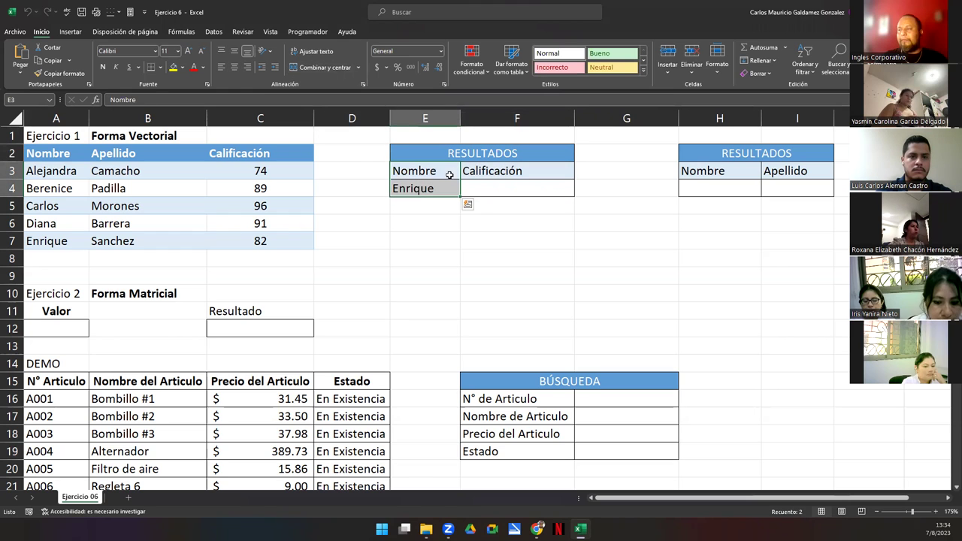
key(ctrl+z)
click(499, 180)
drag(499, 183, 499, 195)
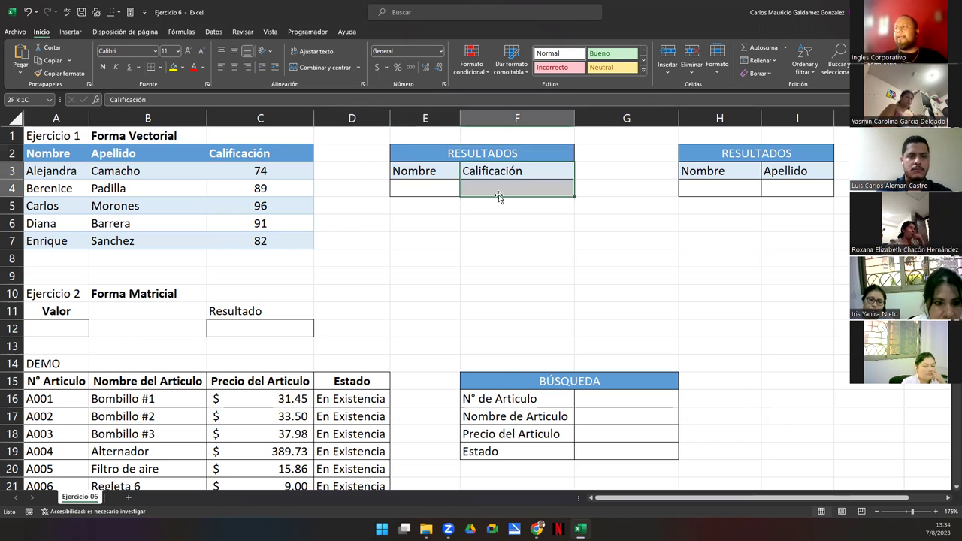
click(411, 230)
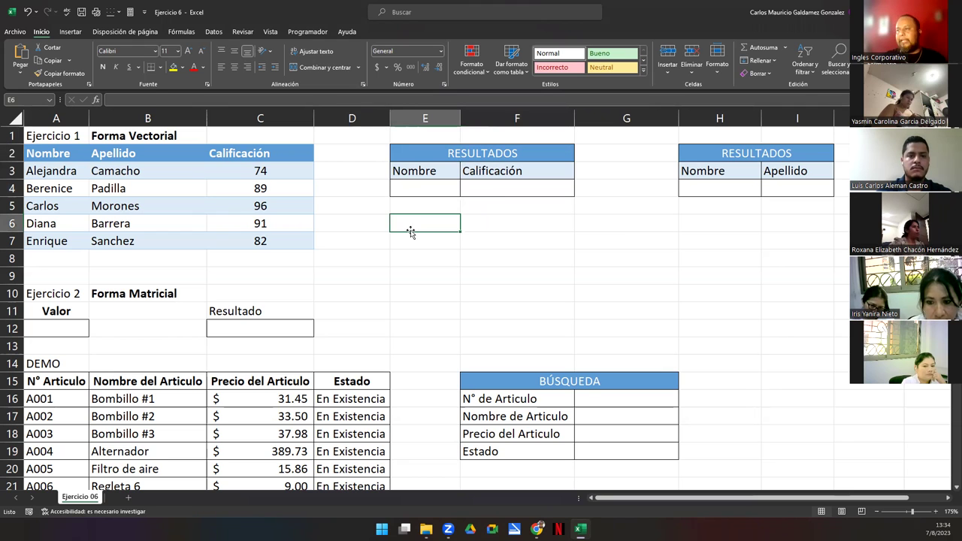
- Check the list of names offered in E4 against the source names in A3:A7
click(395, 192)
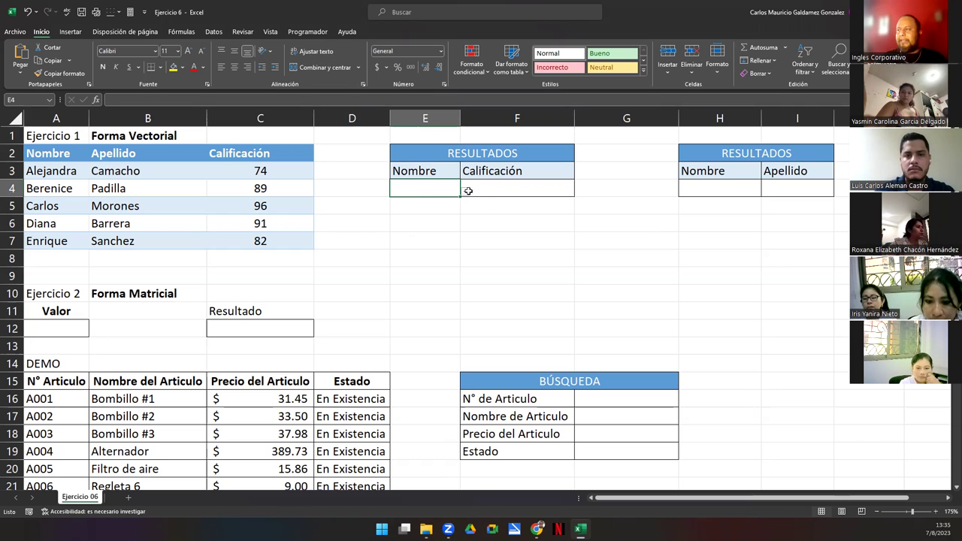
click(423, 224)
click(439, 188)
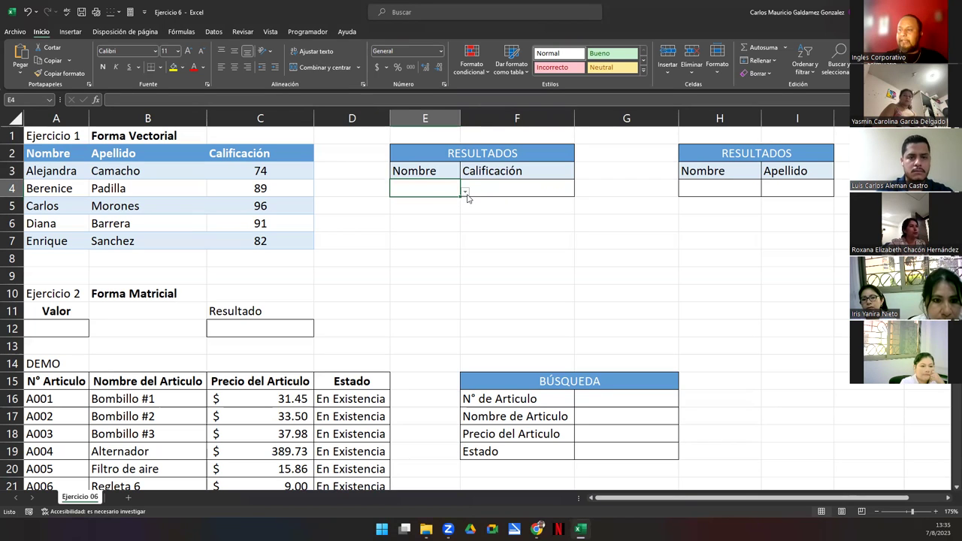
click(466, 192)
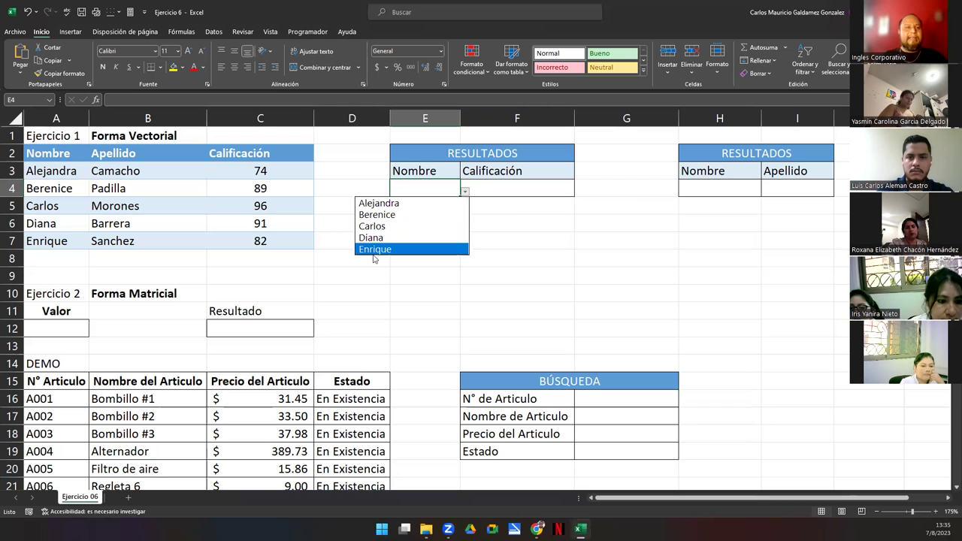
click(440, 189)
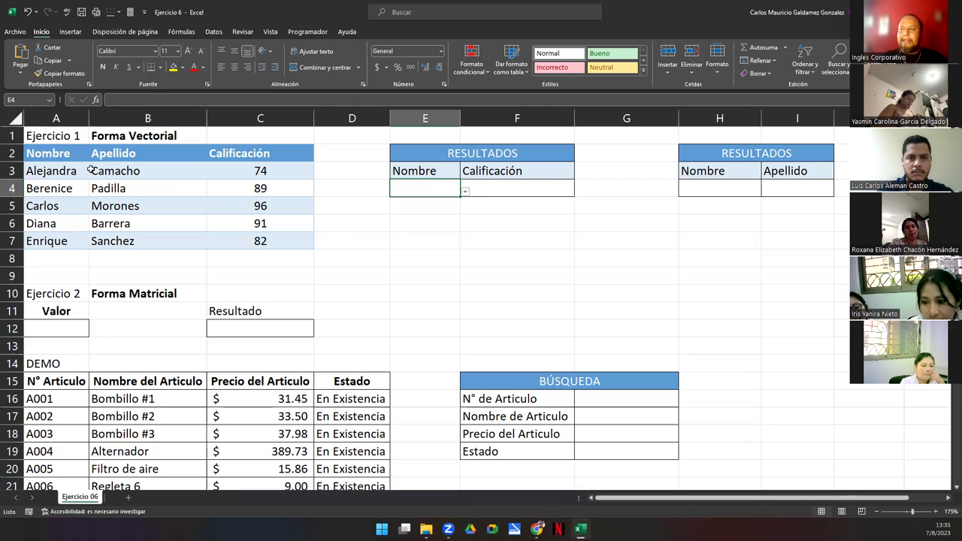
drag(49, 171, 54, 242)
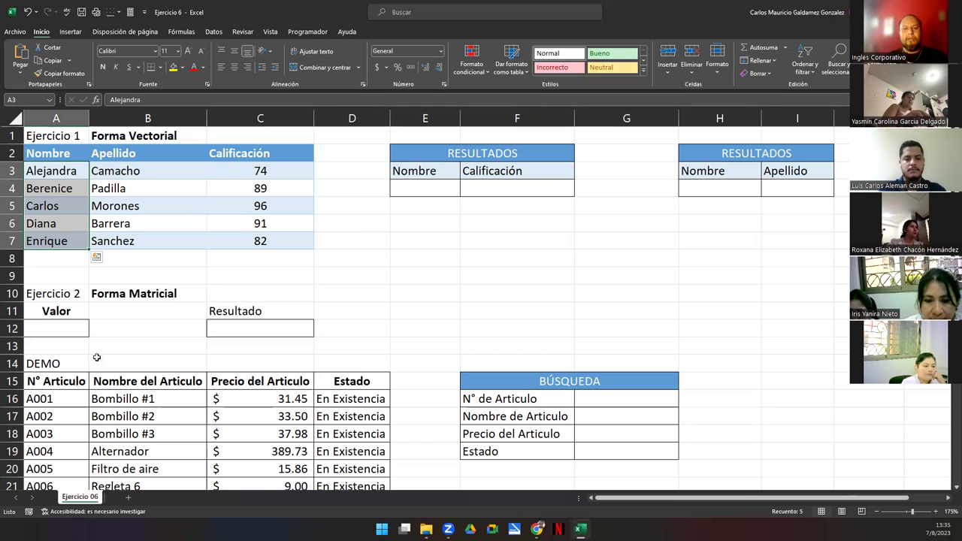
click(121, 261)
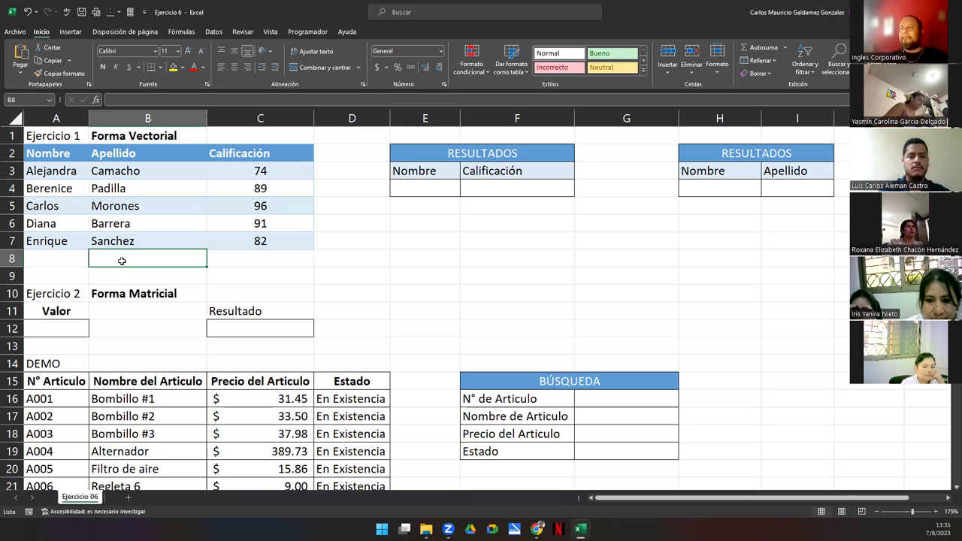
- Enter the formula =BUSCAR(E4;A3:A7;C3:C7) in F4 to look up the grade for the name in E4
click(498, 191)
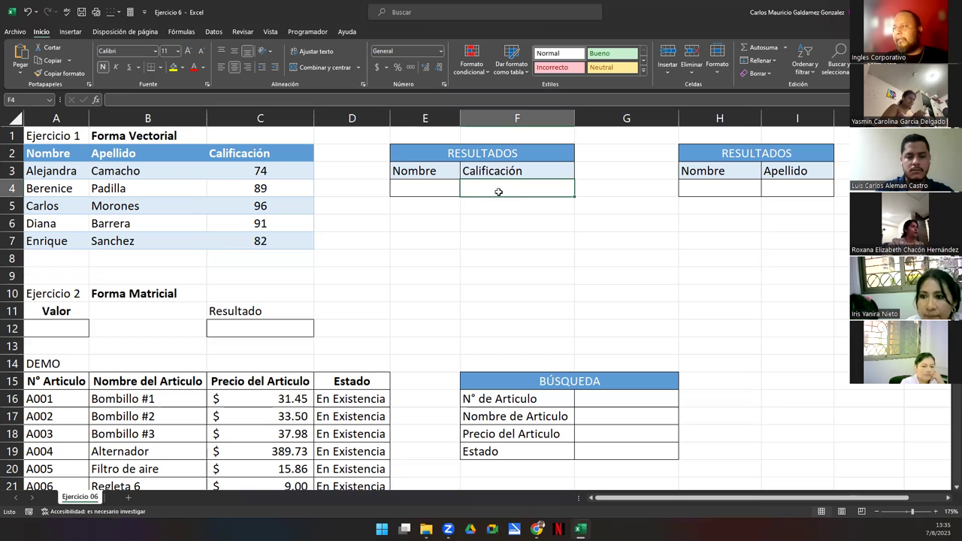
text(=)
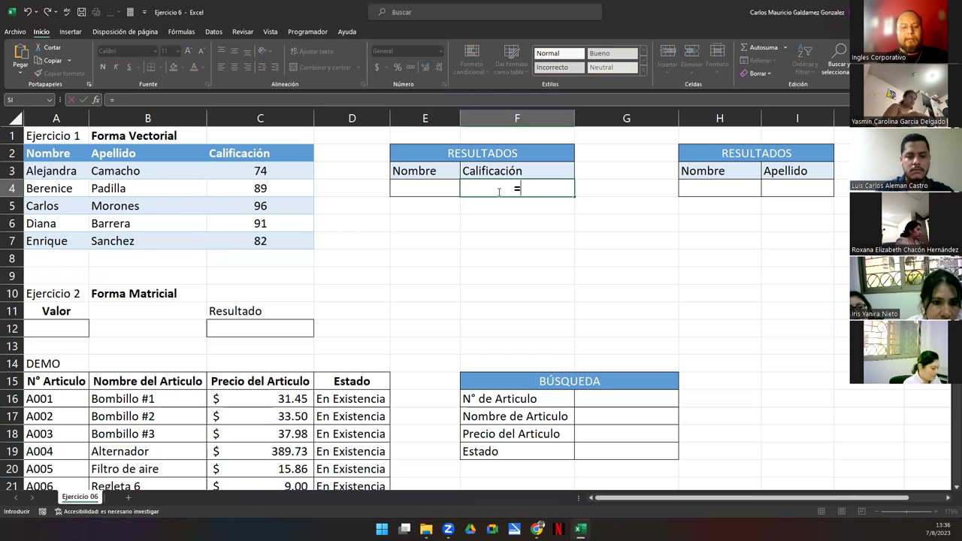
text(buscar)
key(Tab)
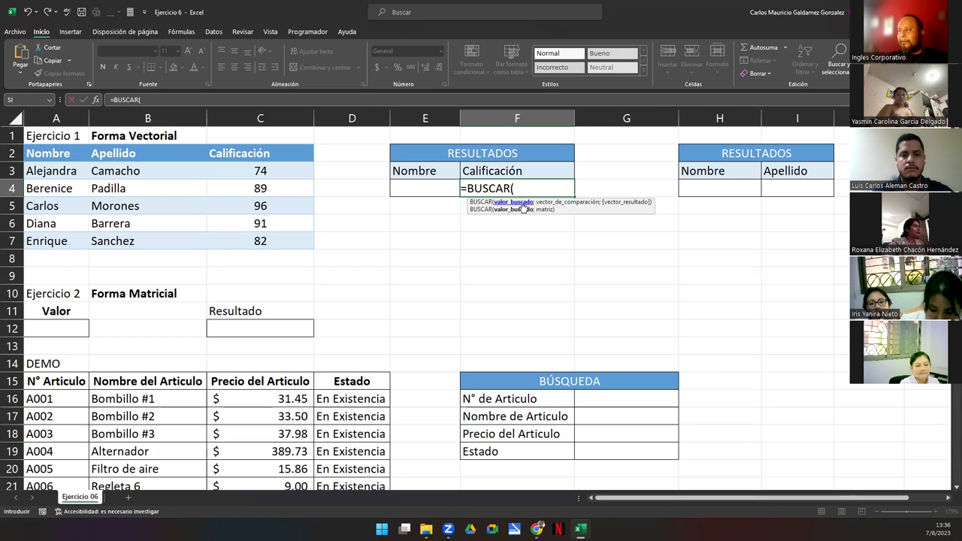
click(415, 191)
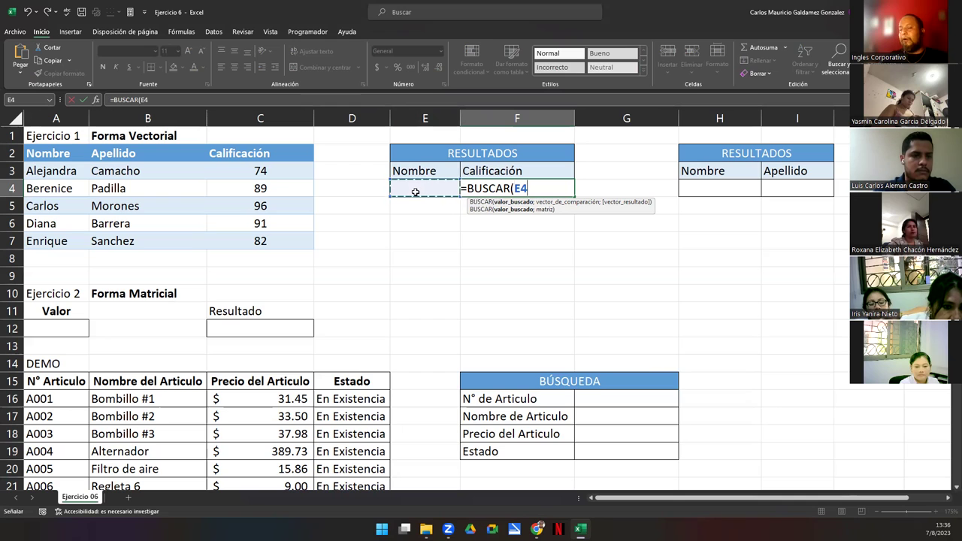
text(;)
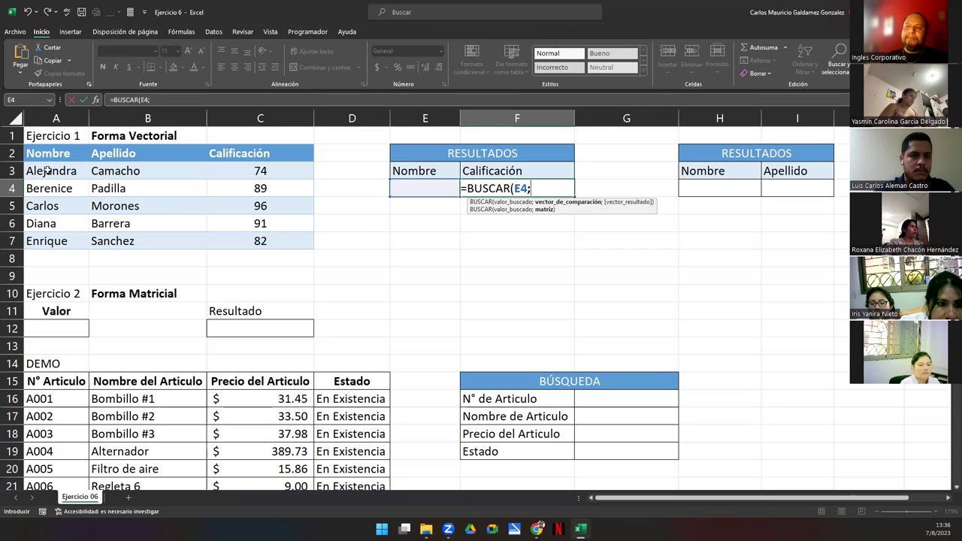
drag(47, 171, 64, 239)
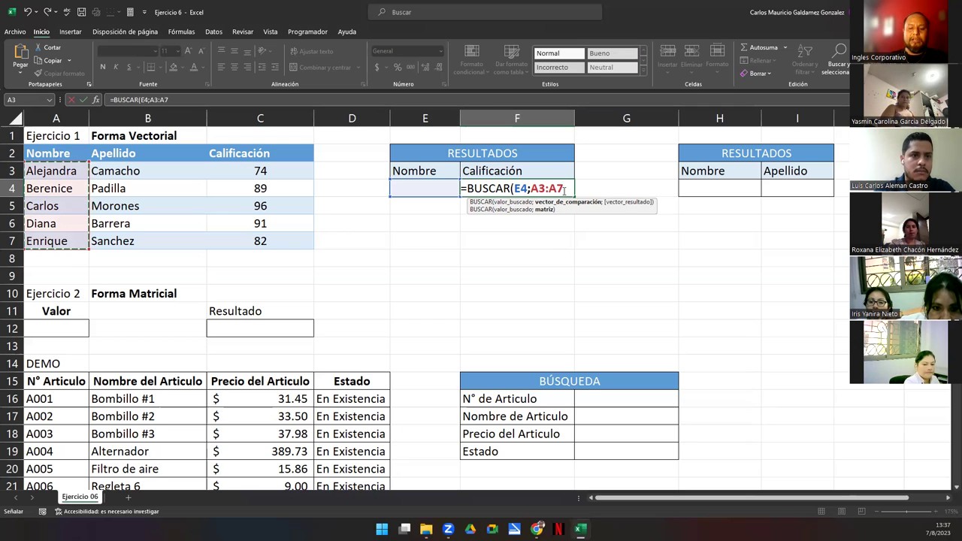
text(;)
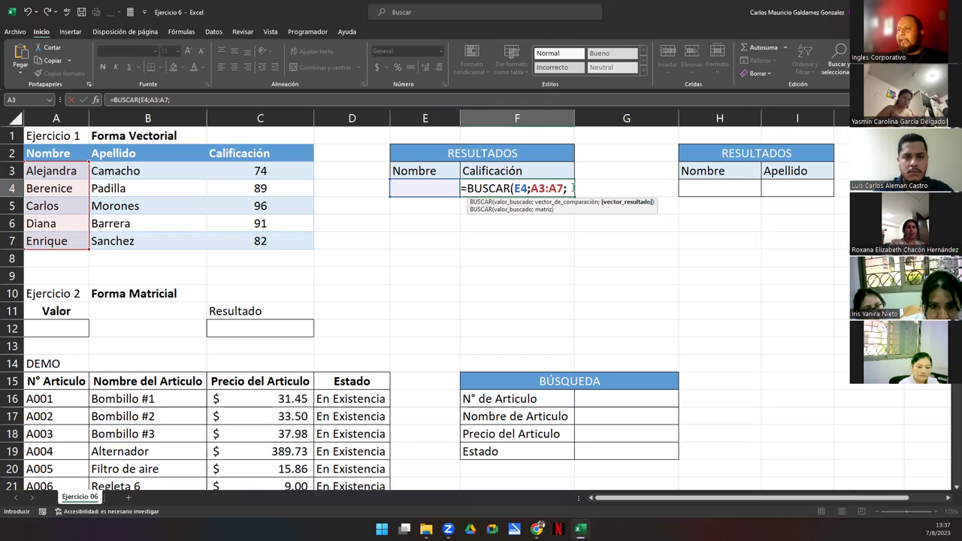
text(C)
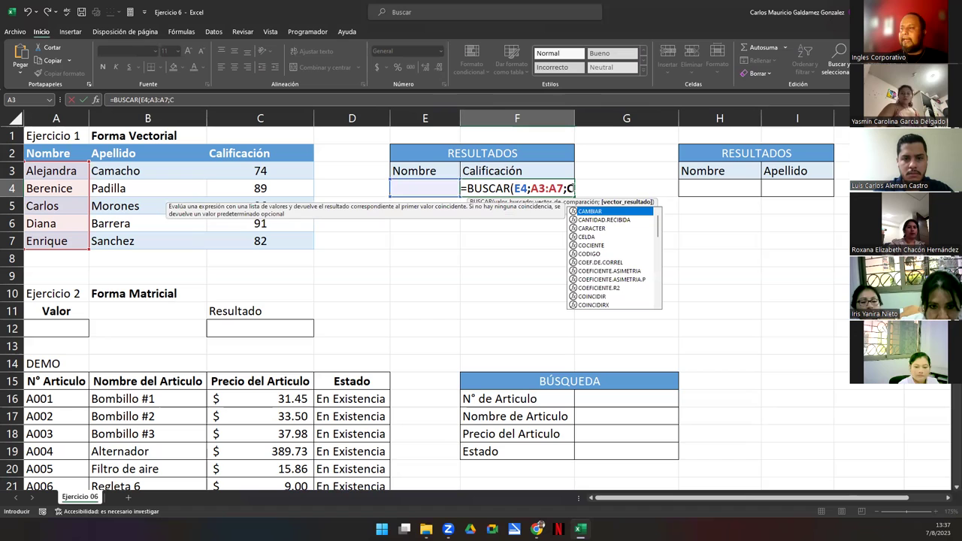
text(3:C7)
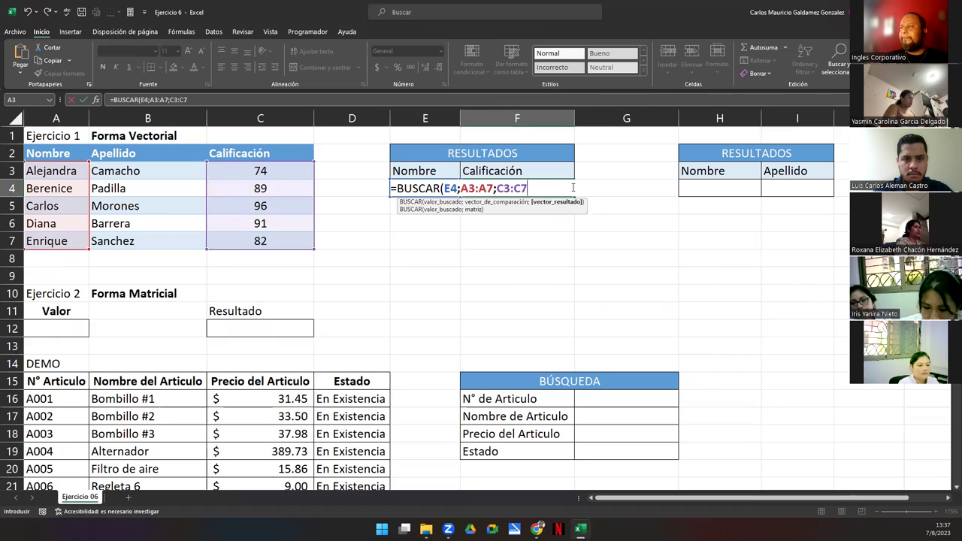
text())
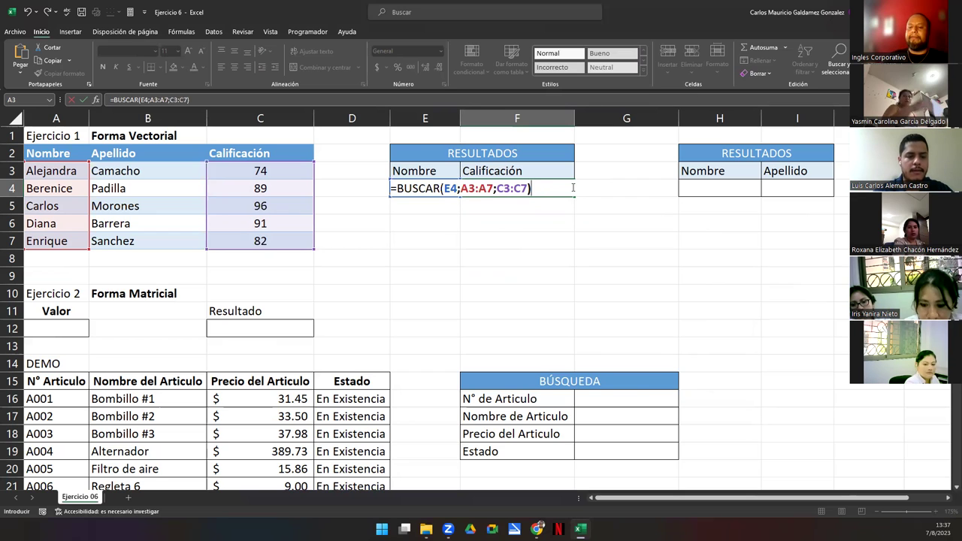
key(Return)
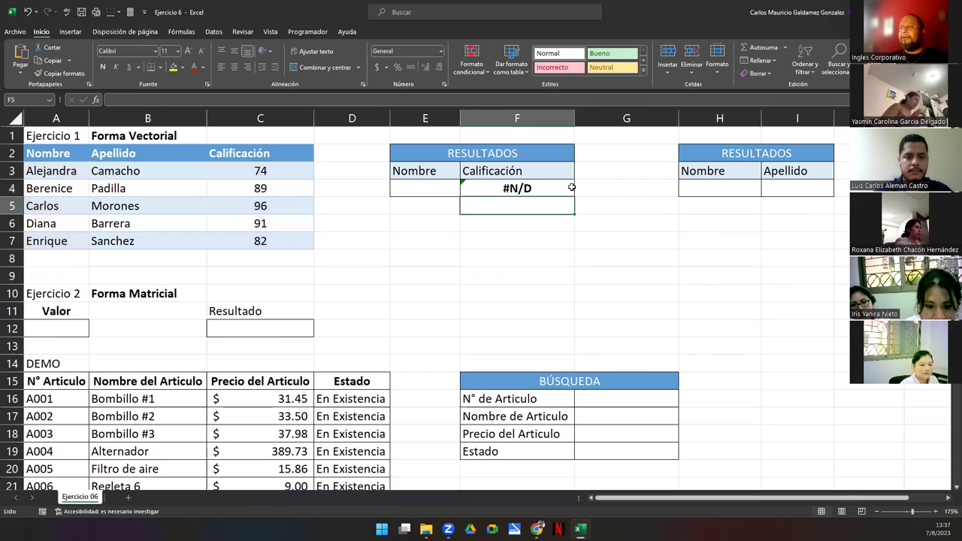
- Test the grade lookup by choosing the second and then the fourth student name from the list in E4
click(537, 185)
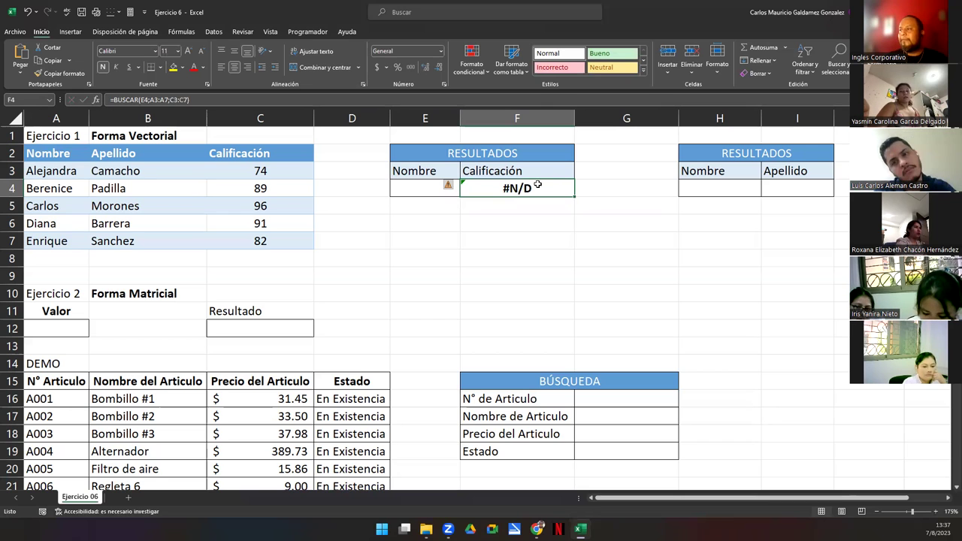
click(406, 185)
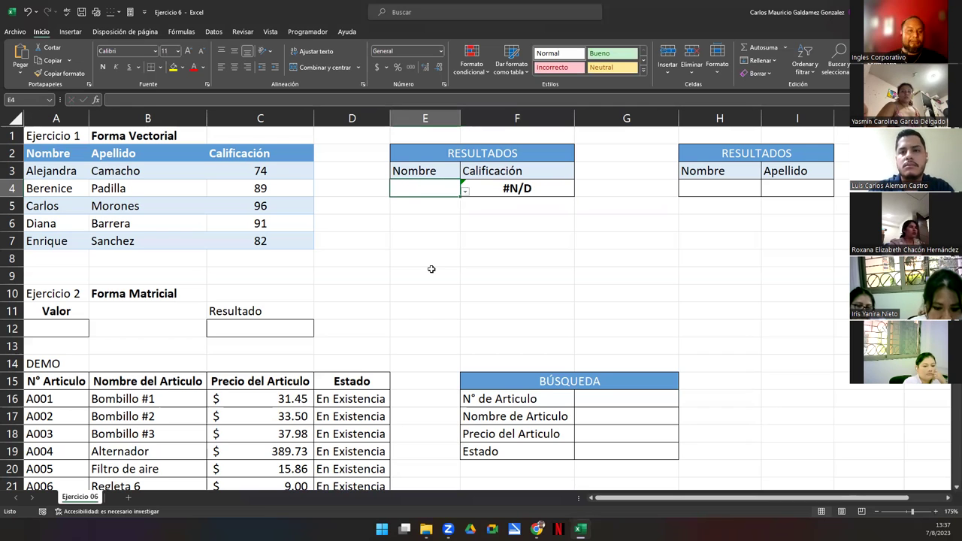
click(466, 191)
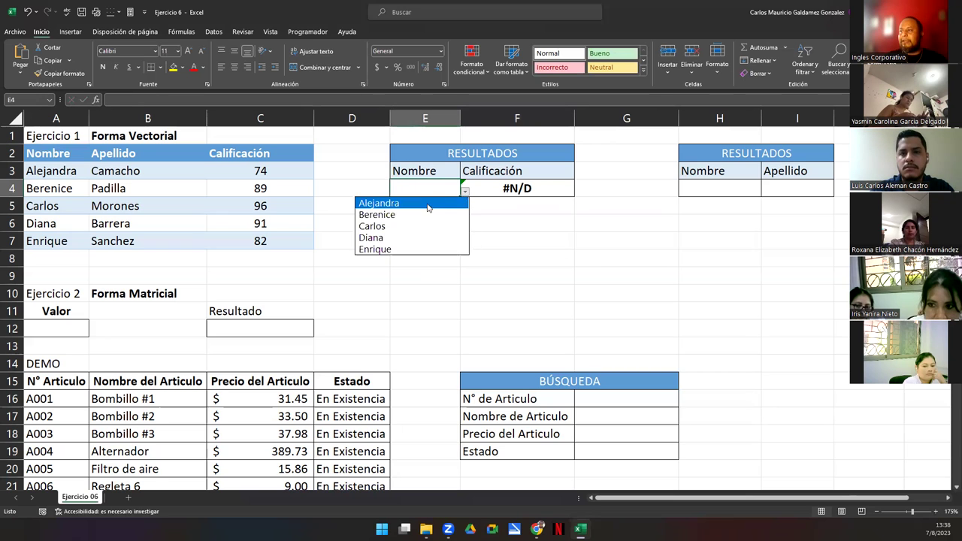
click(401, 215)
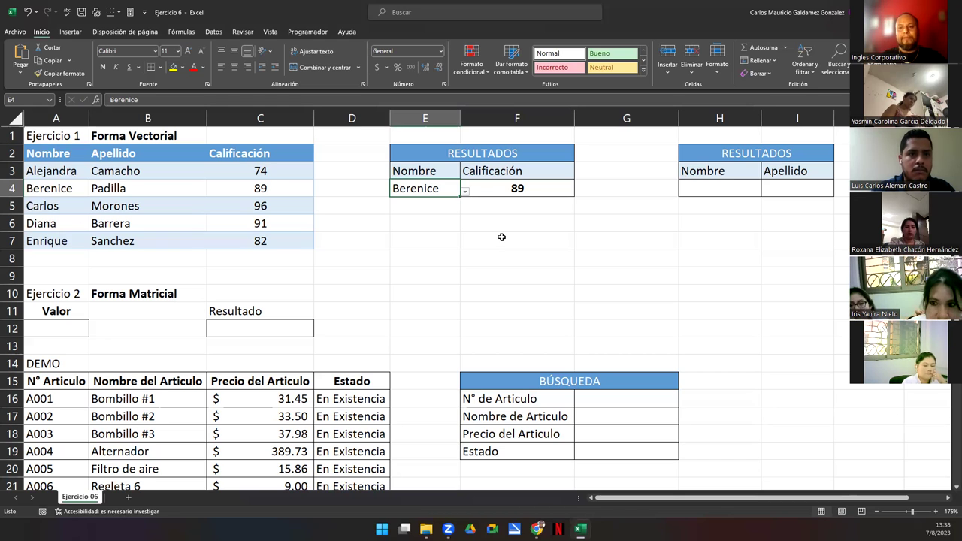
click(464, 191)
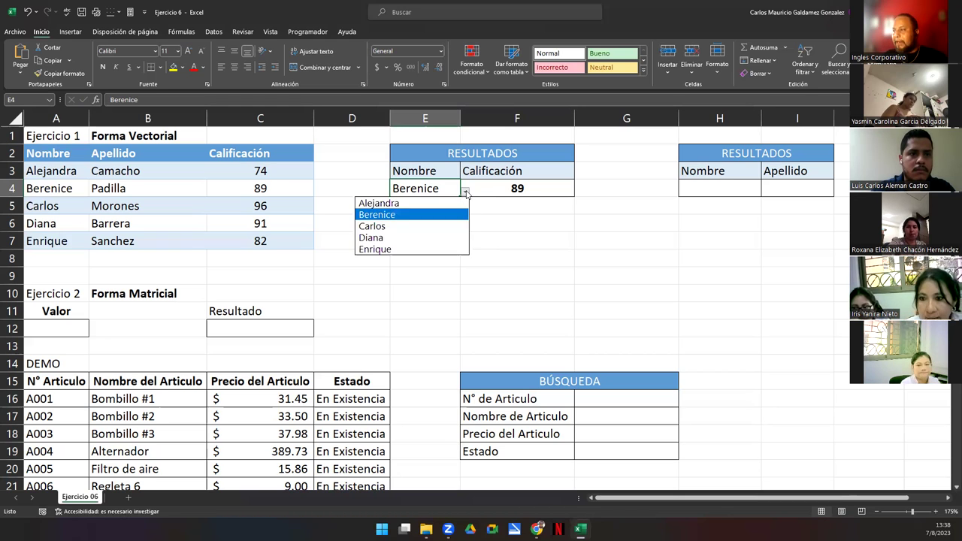
click(403, 238)
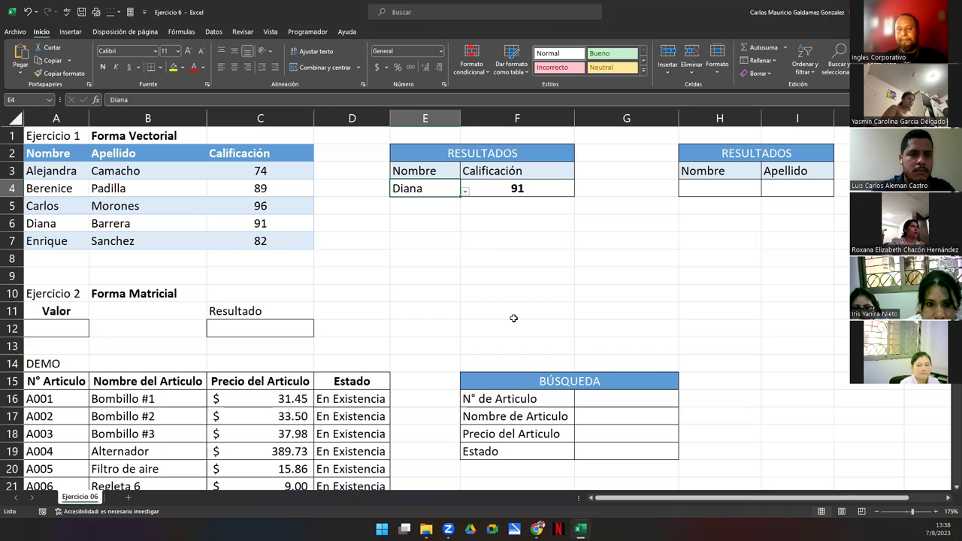
- Compare the empty name cell H4 of the Nombre and Apellido results table with the list-validated name cell E4
drag(682, 155, 730, 188)
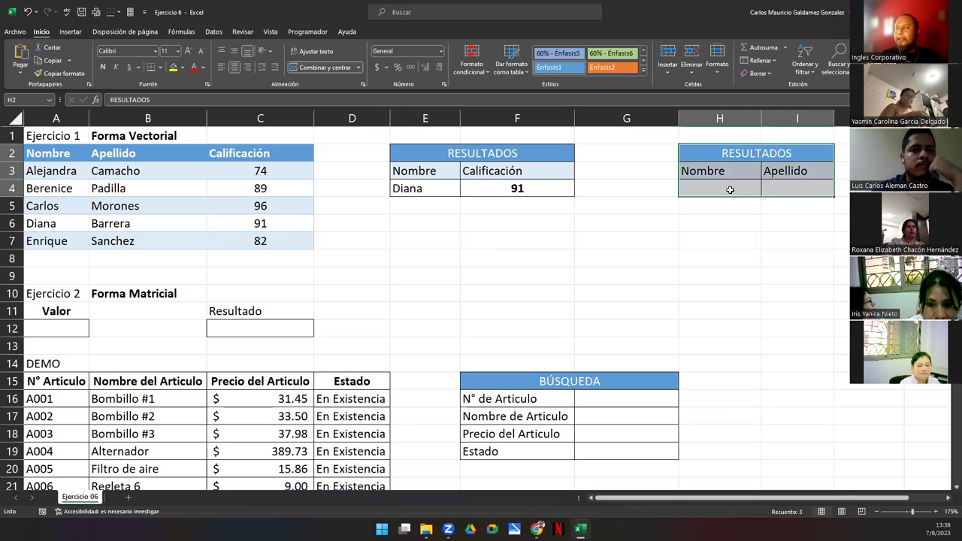
click(730, 190)
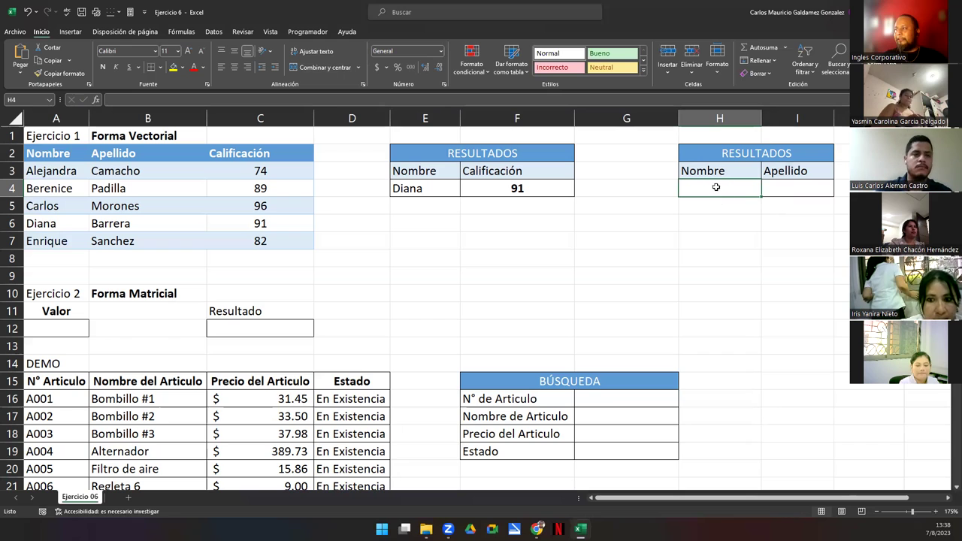
click(422, 198)
click(419, 188)
click(464, 194)
click(430, 189)
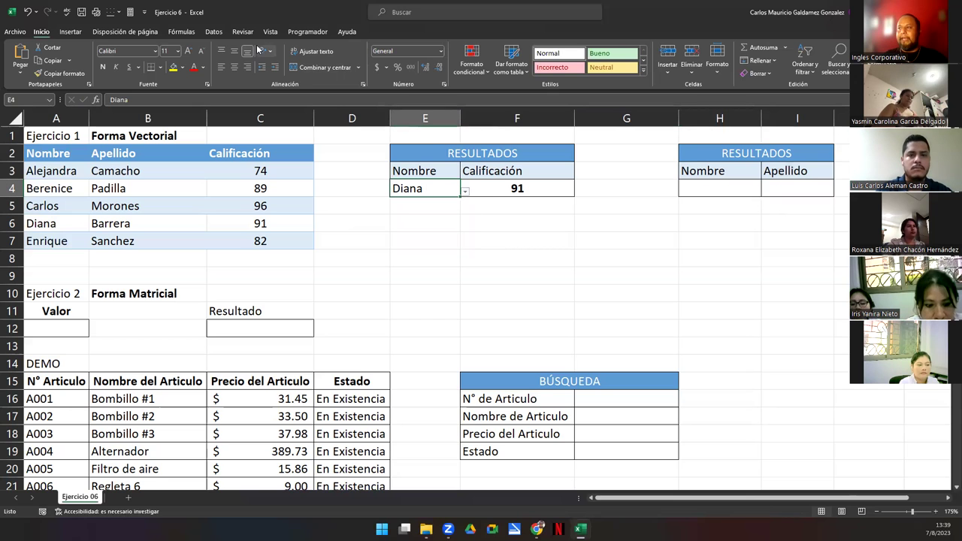
click(214, 32)
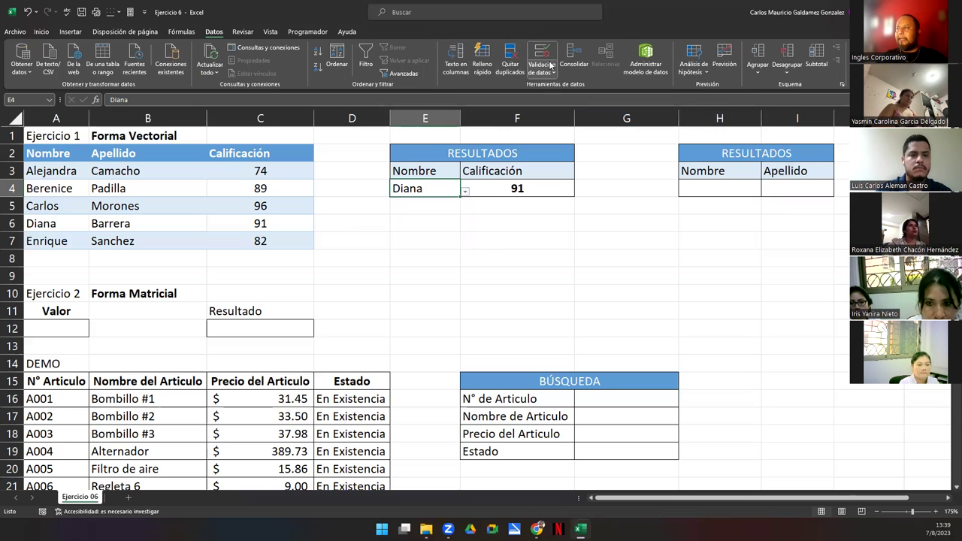
click(788, 192)
click(712, 192)
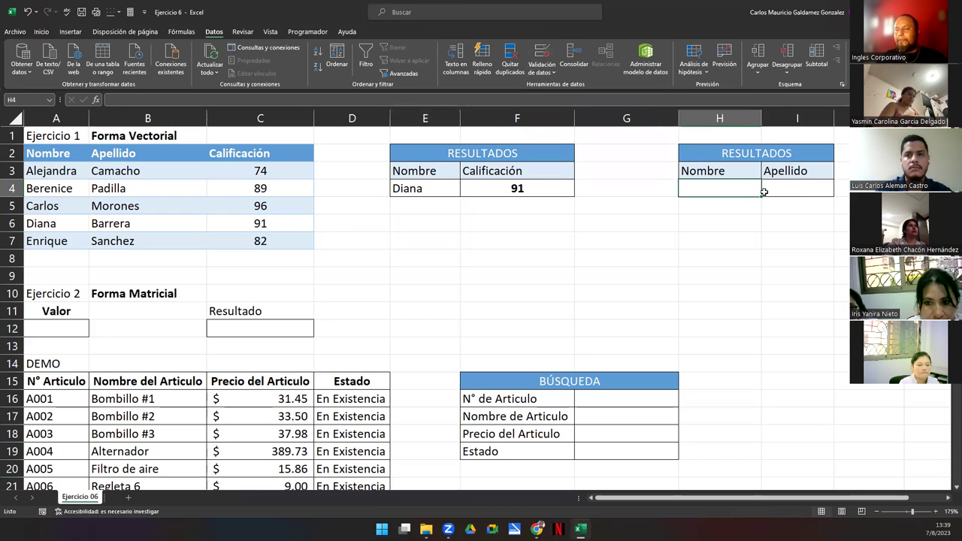
- Enter the formula =BUSCAR(H4;A3:A7;B3:B7) in I4 to look up the surname for the name in H4
click(794, 192)
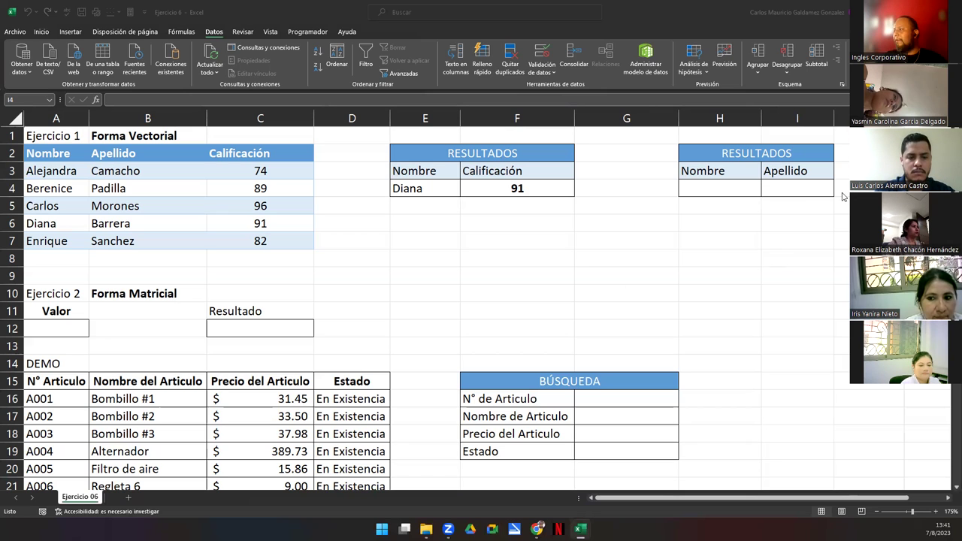
click(803, 191)
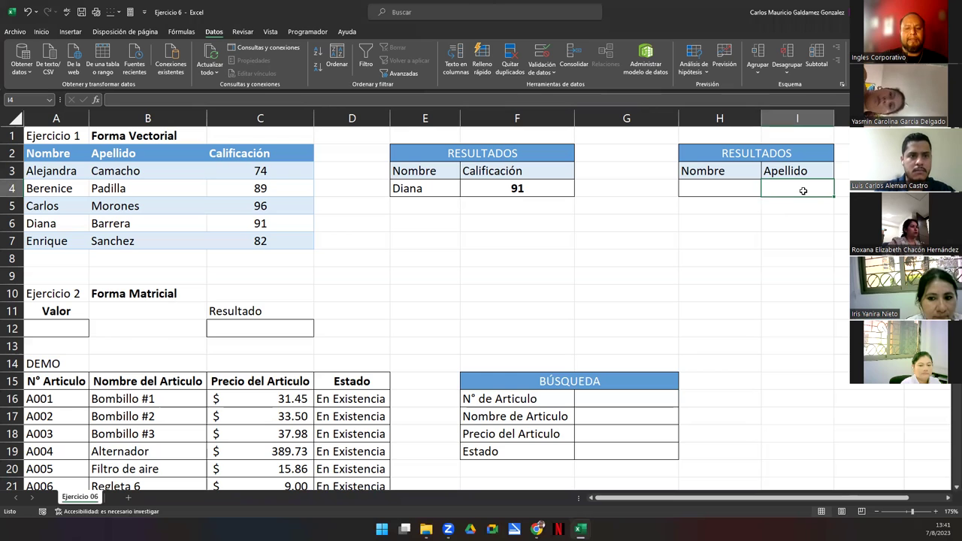
text(=bus)
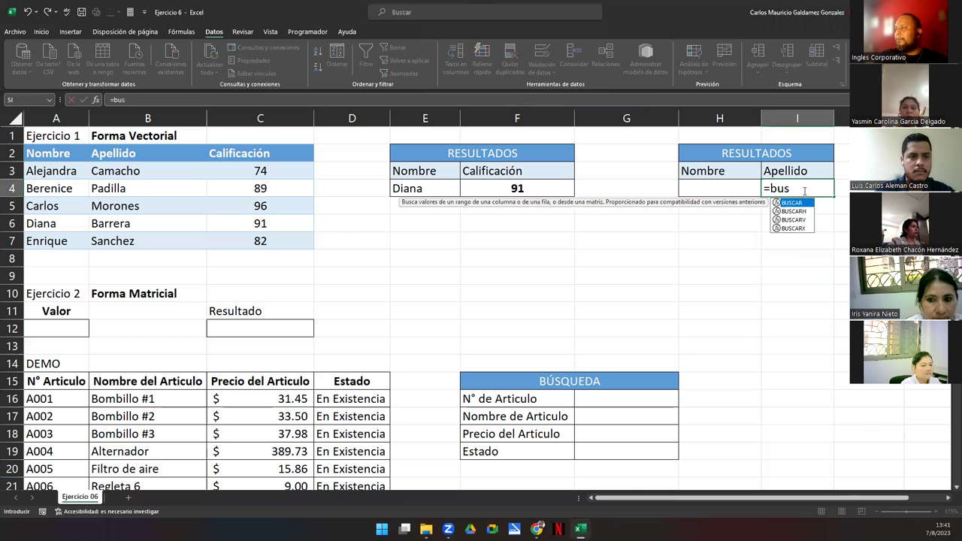
text(car)
key(Tab)
text(H4)
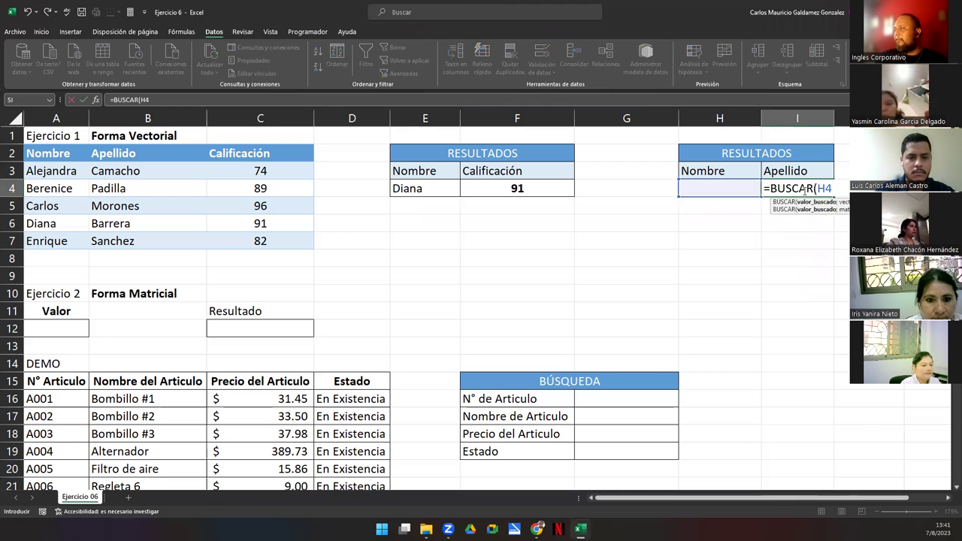
text(;)
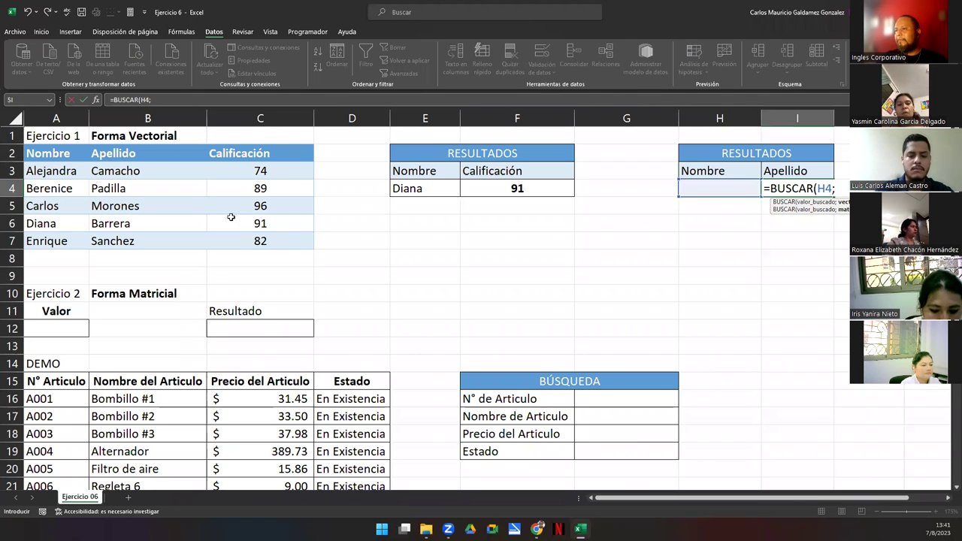
drag(64, 174, 66, 237)
text(;)
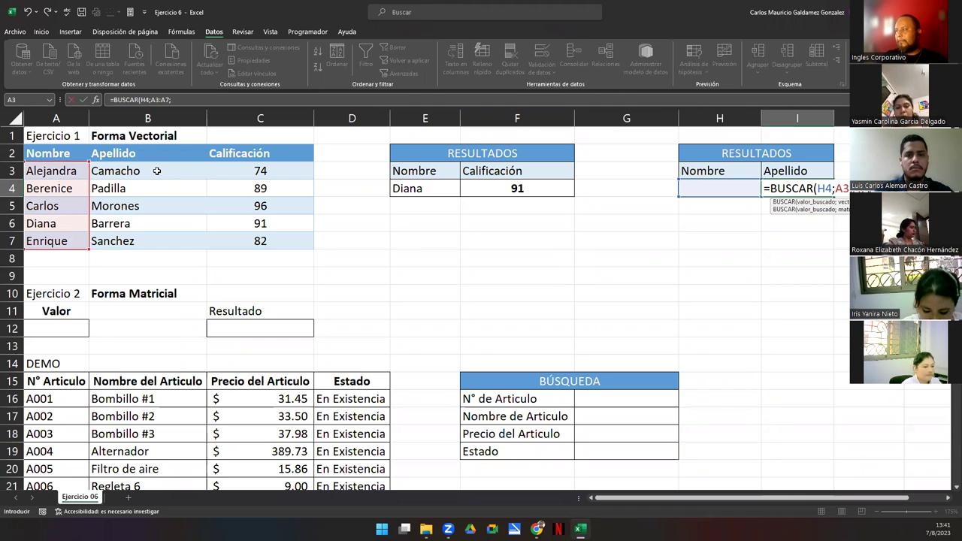
drag(156, 171, 160, 236)
key(Return)
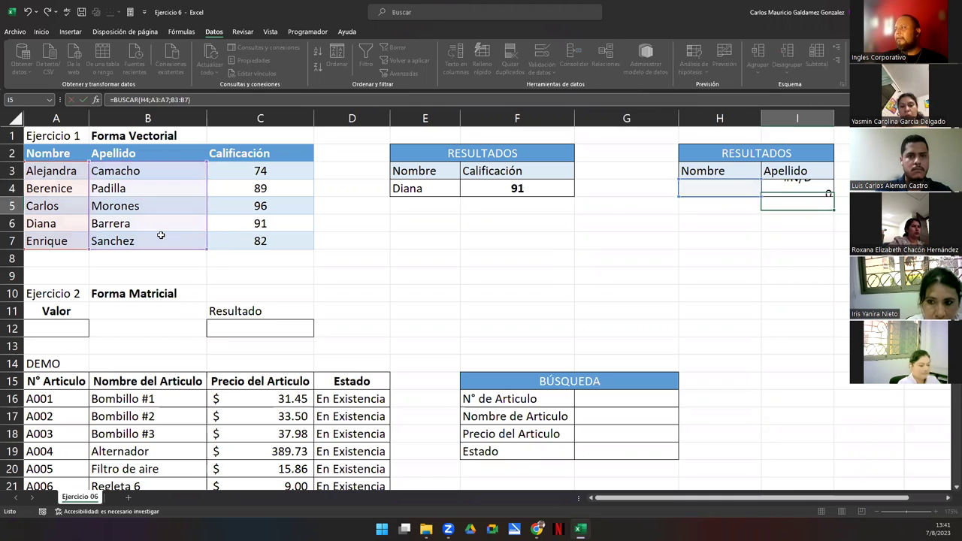
- Copy name cell E4 with its validation list into H4 of the Nombre and Apellido results table
click(435, 194)
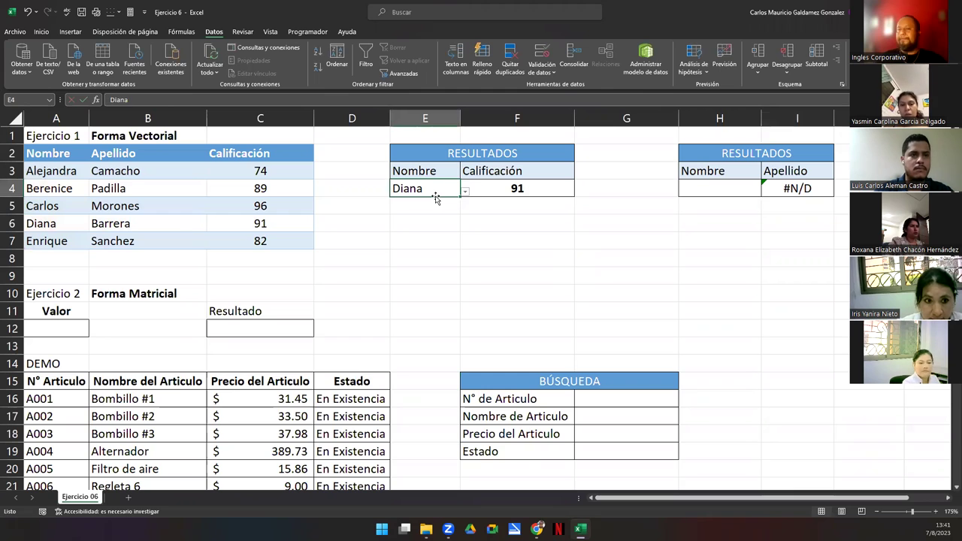
key(ctrl+c)
click(718, 188)
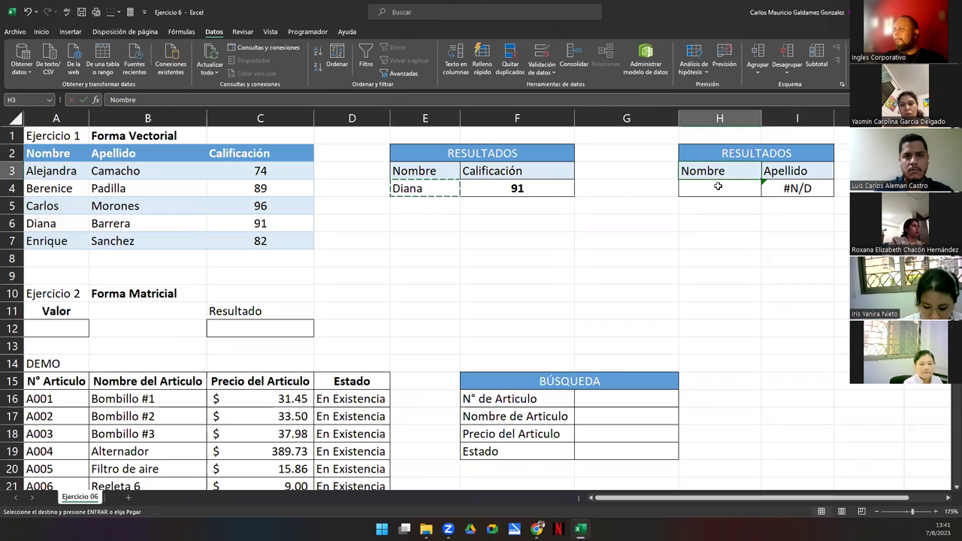
key(ctrl+v)
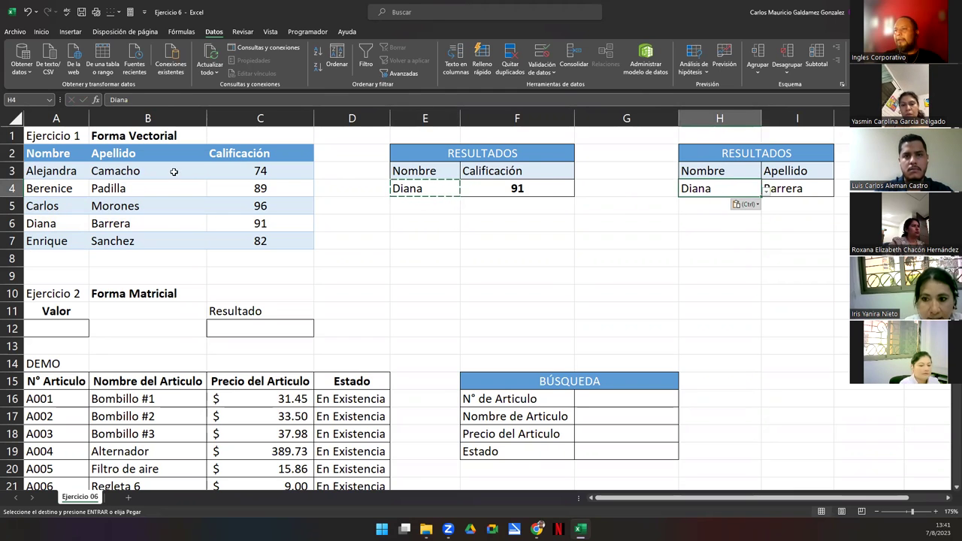
- Test the surname lookup by choosing the fifth student name from the list in H4
click(768, 193)
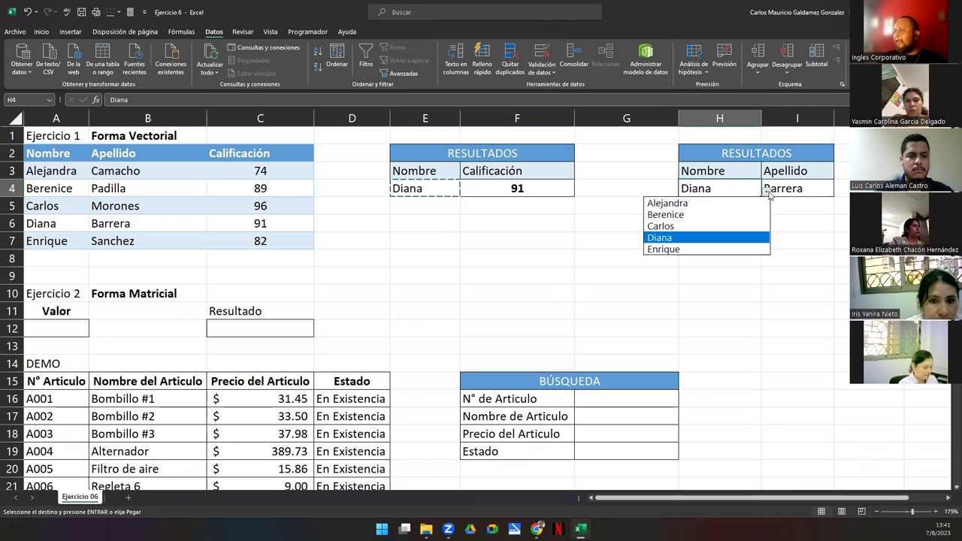
click(705, 249)
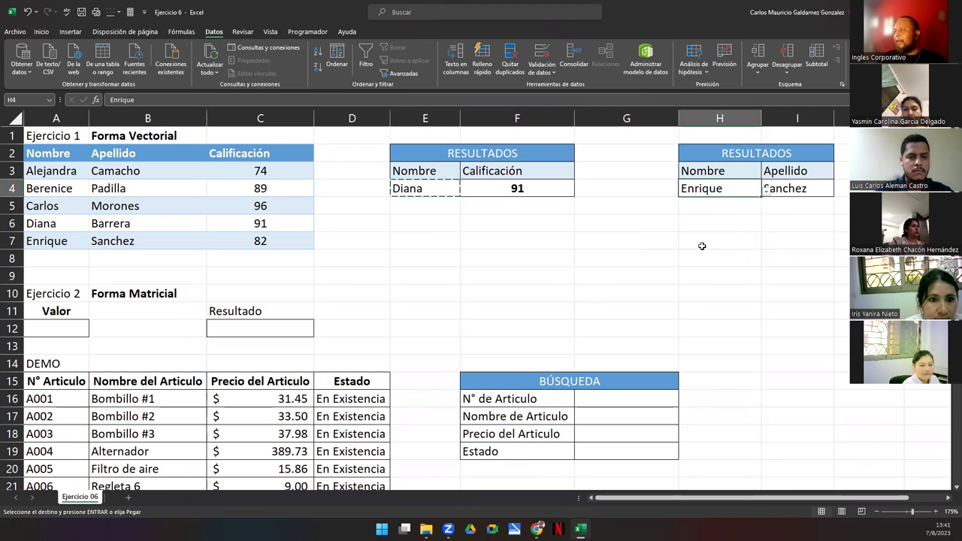
click(635, 209)
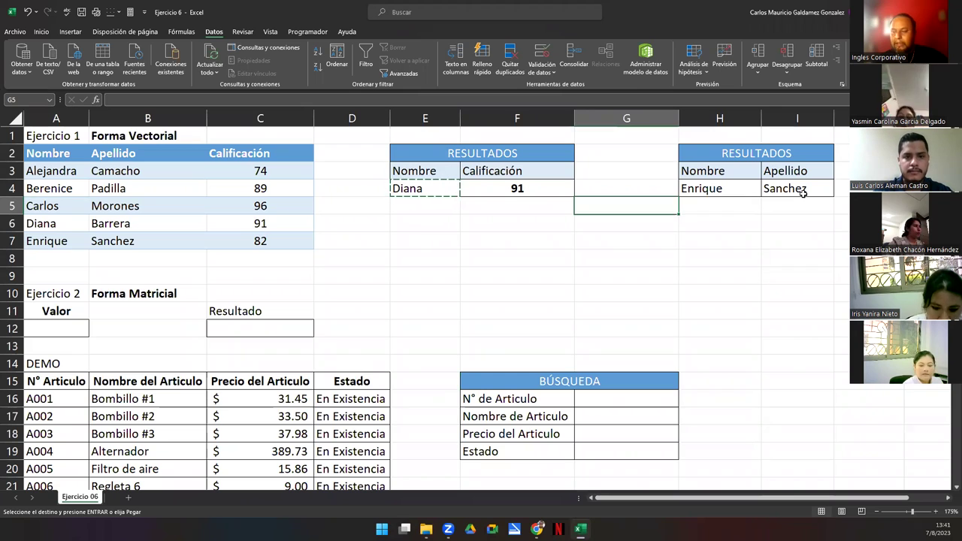
click(177, 328)
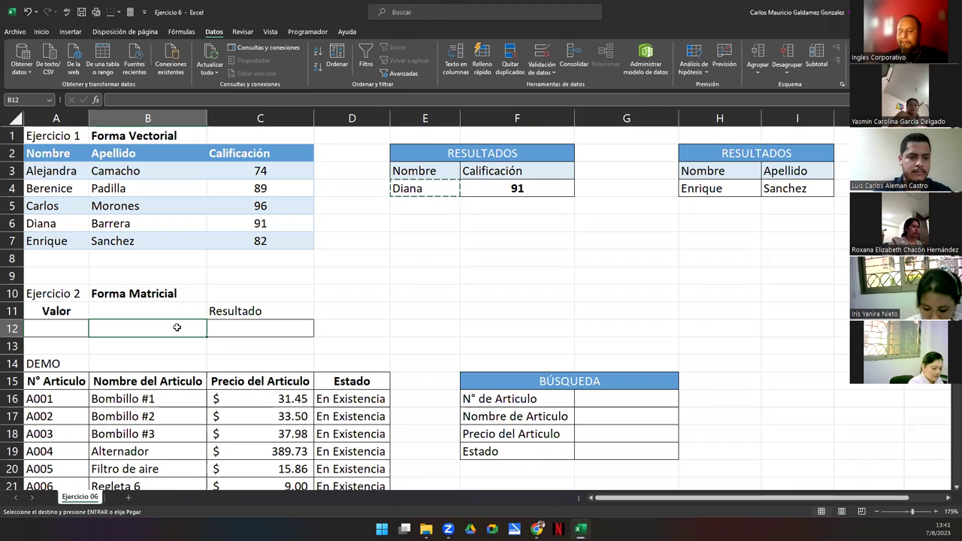
click(62, 326)
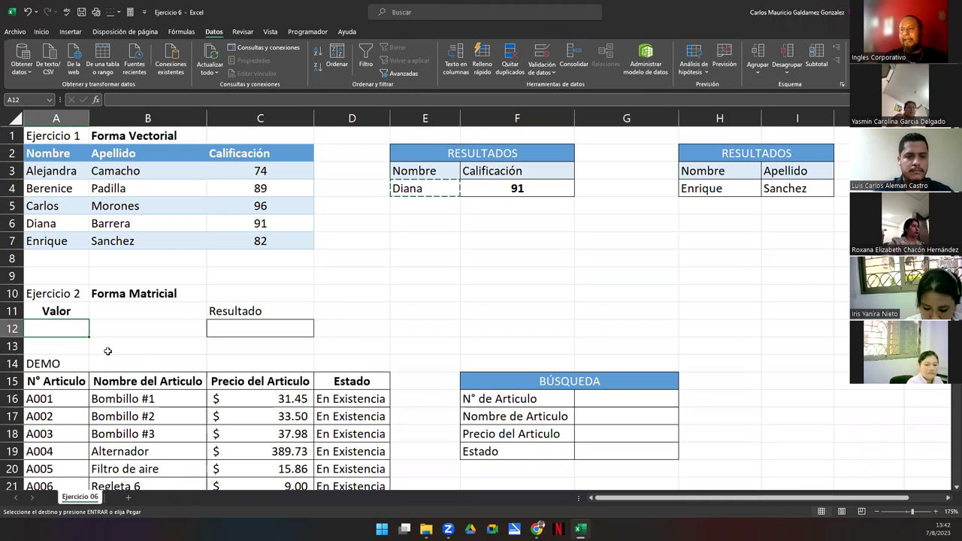
click(221, 328)
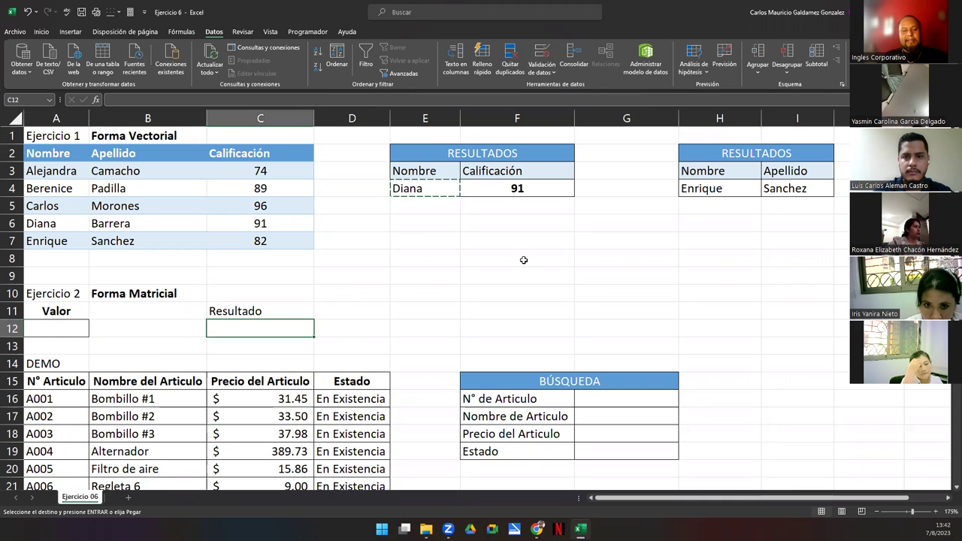
key(Escape)
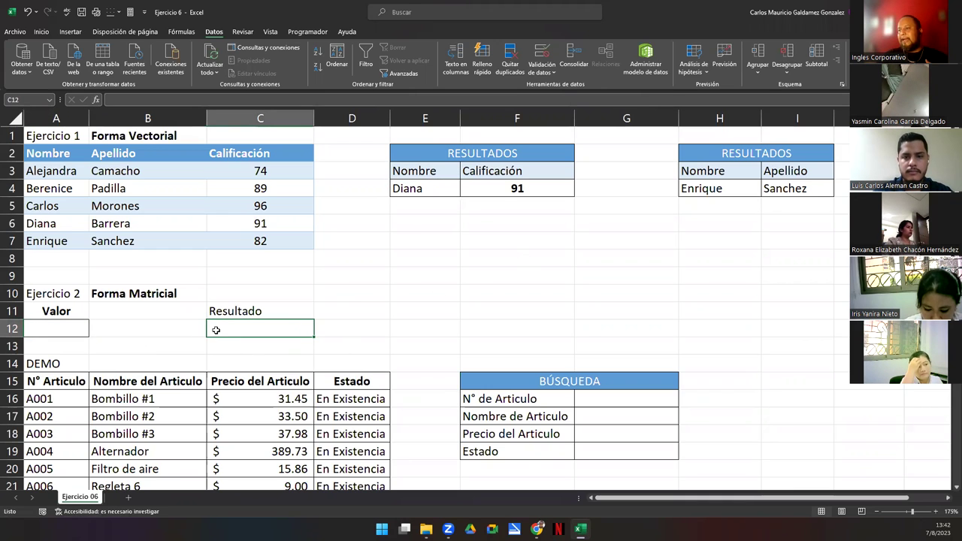
click(77, 330)
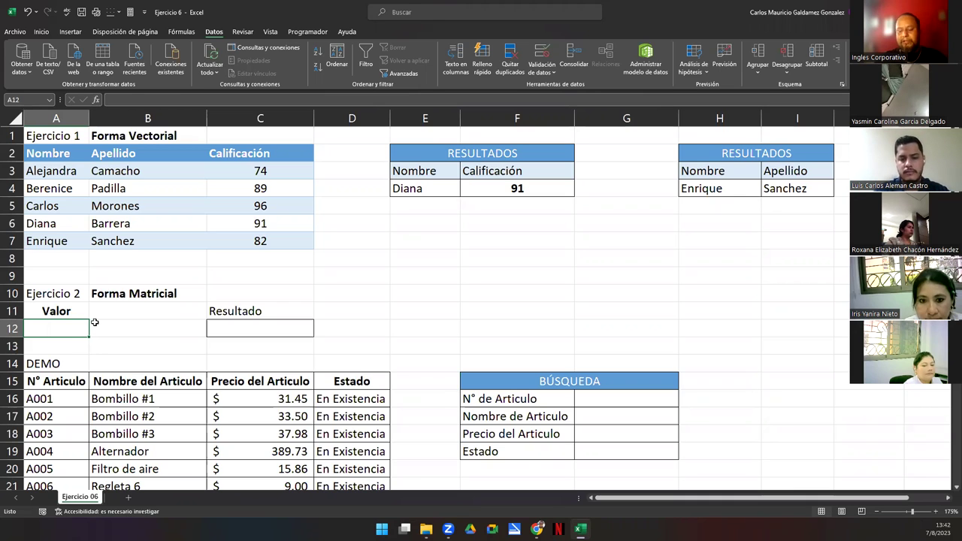
- Begin a matrix-form BUSCAR formula in C12 with A12 as the lookup value and an array constant starting {"A","B","C",
click(242, 330)
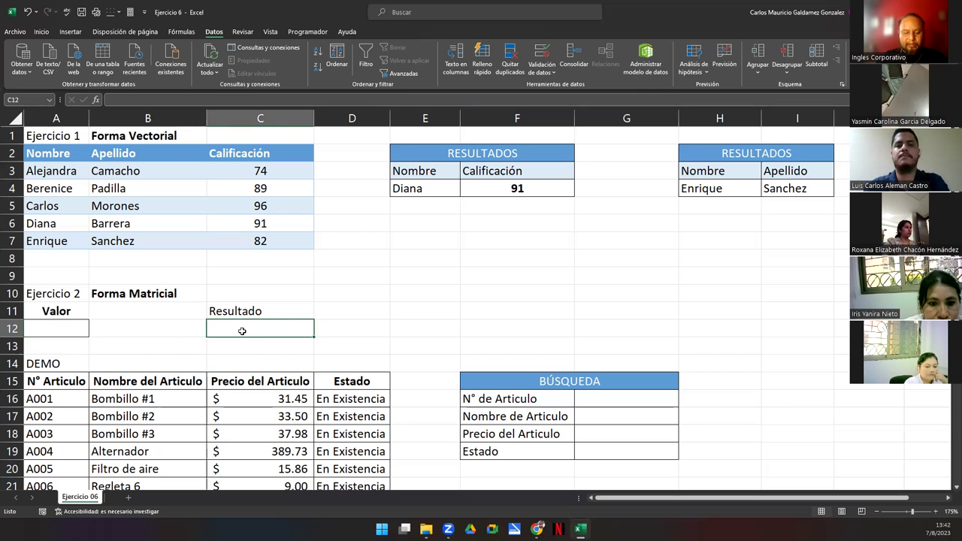
text(=busca)
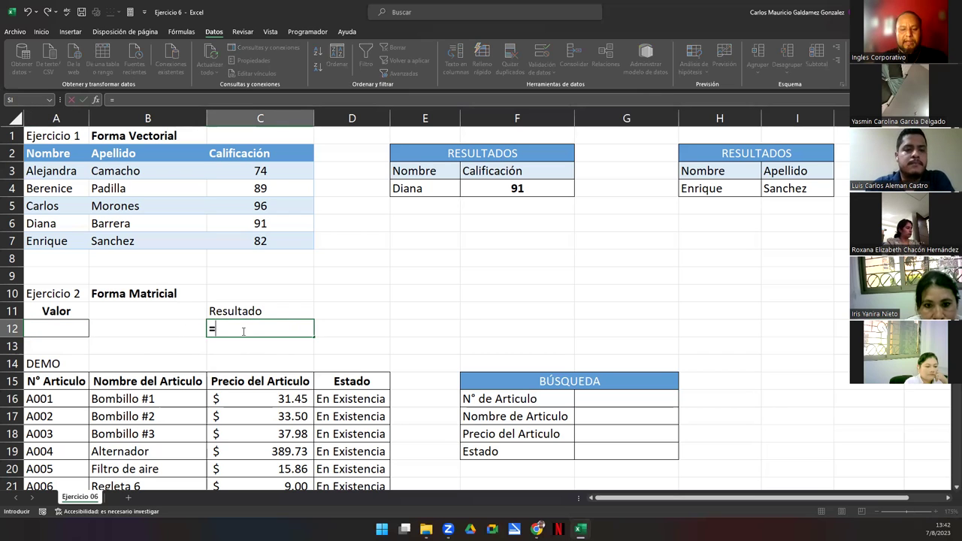
key(Tab)
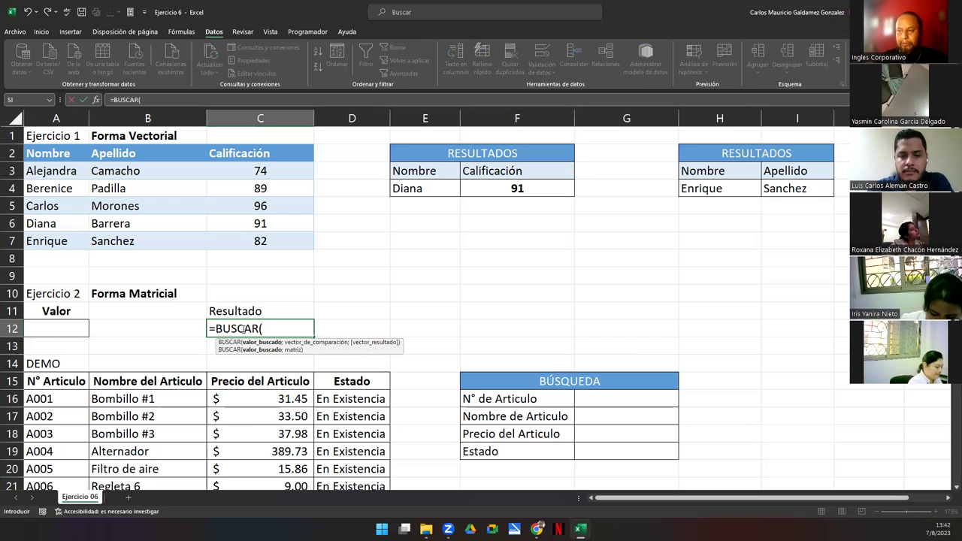
click(62, 332)
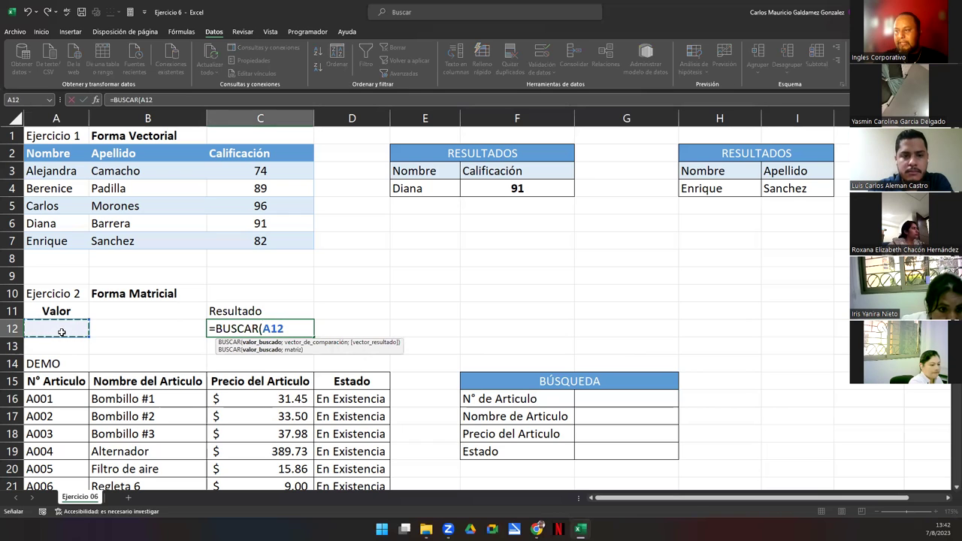
text(;)
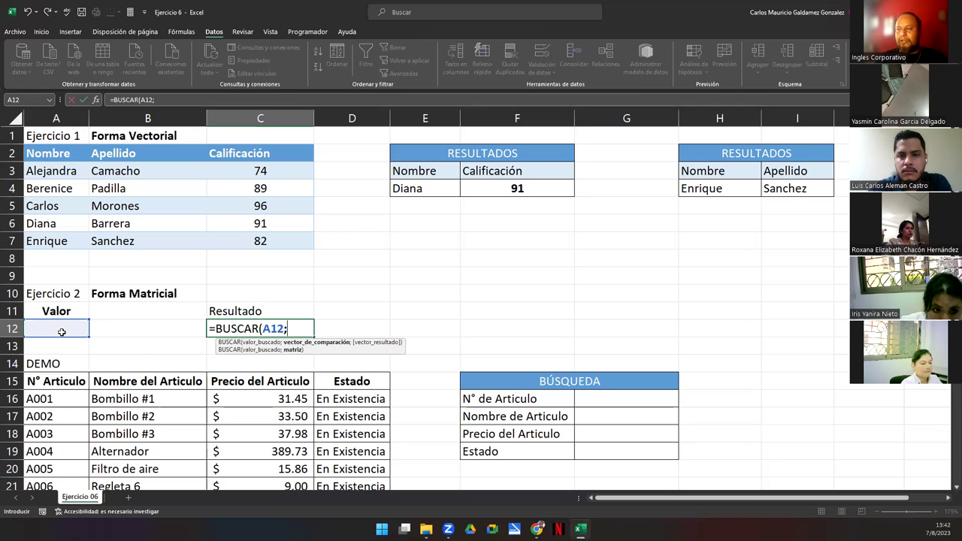
text({)
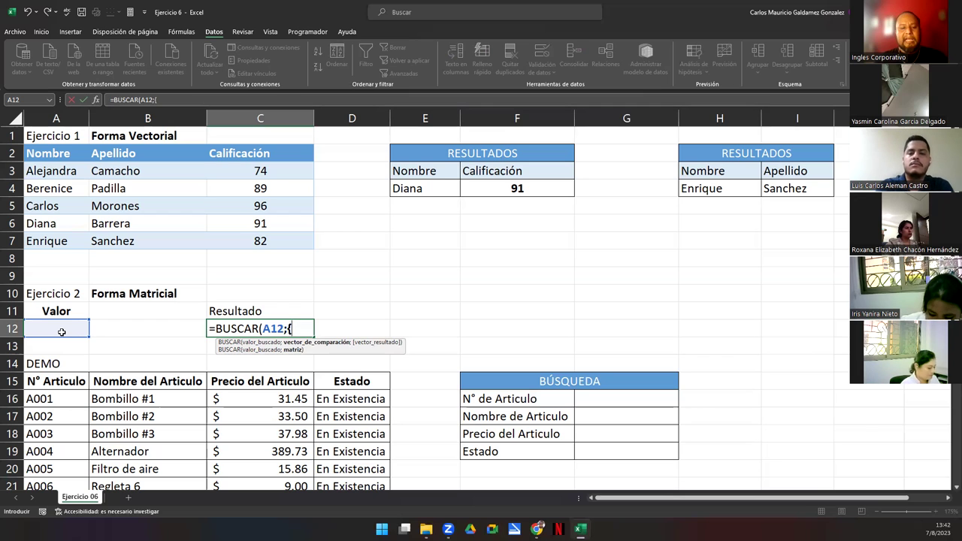
text("A")
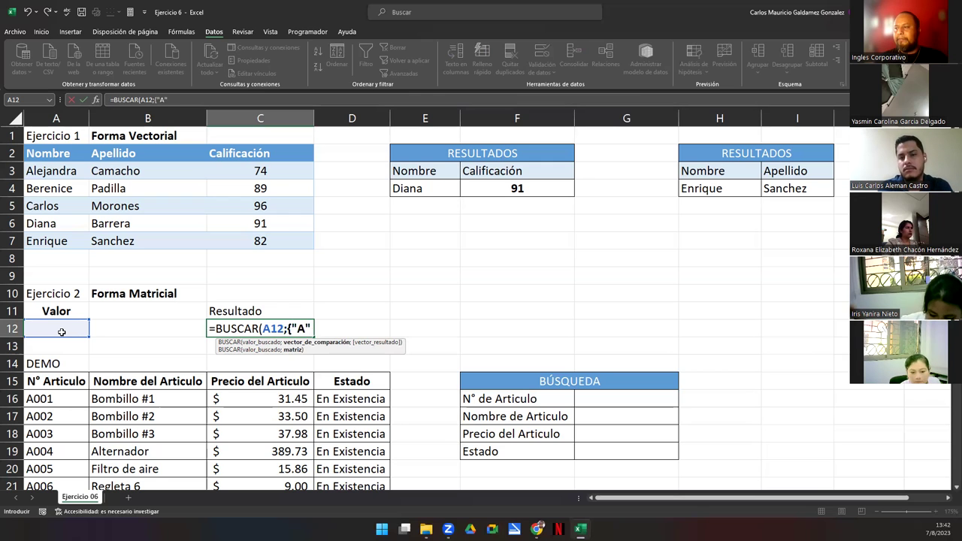
text(,"B","C")
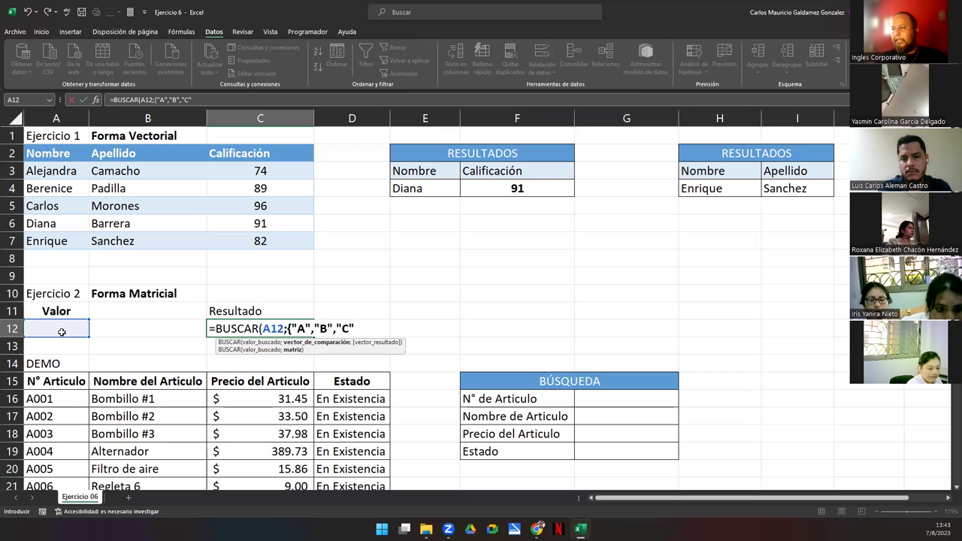
text(,)
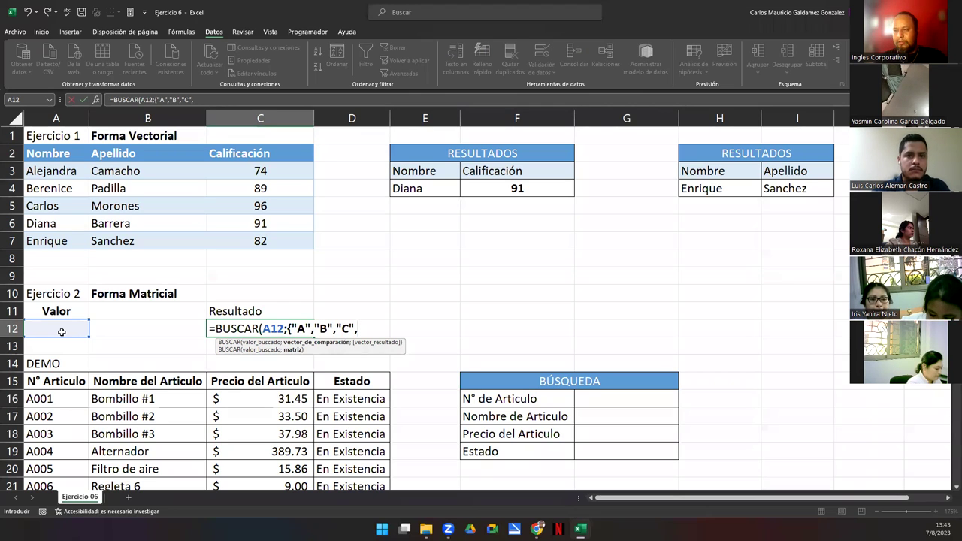
- Rewrite the array constant in C12's BUSCAR formula so its first row holds the vowels "A","E","I","O","U"
key(BackSpace)
key(BackSpace)
key(BackSpace)
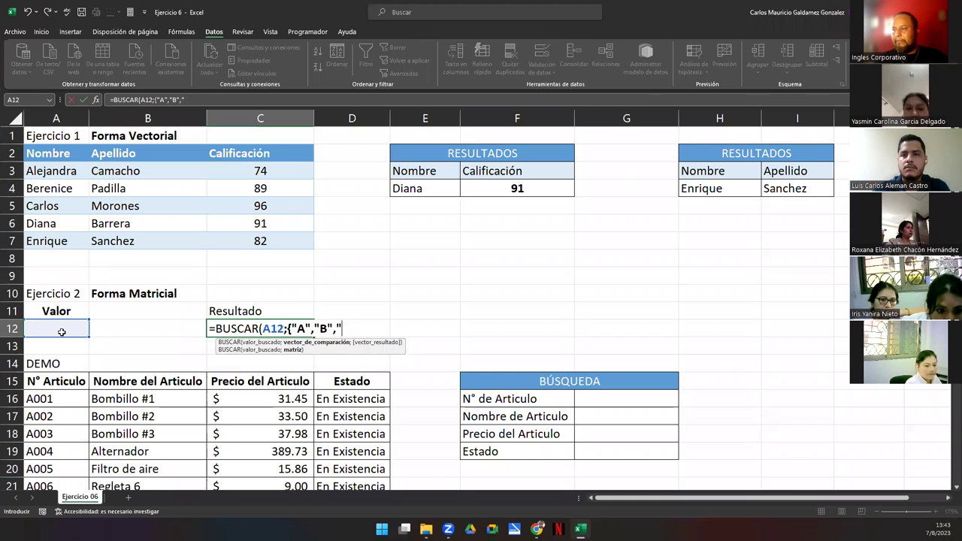
key(BackSpace)
text(E)
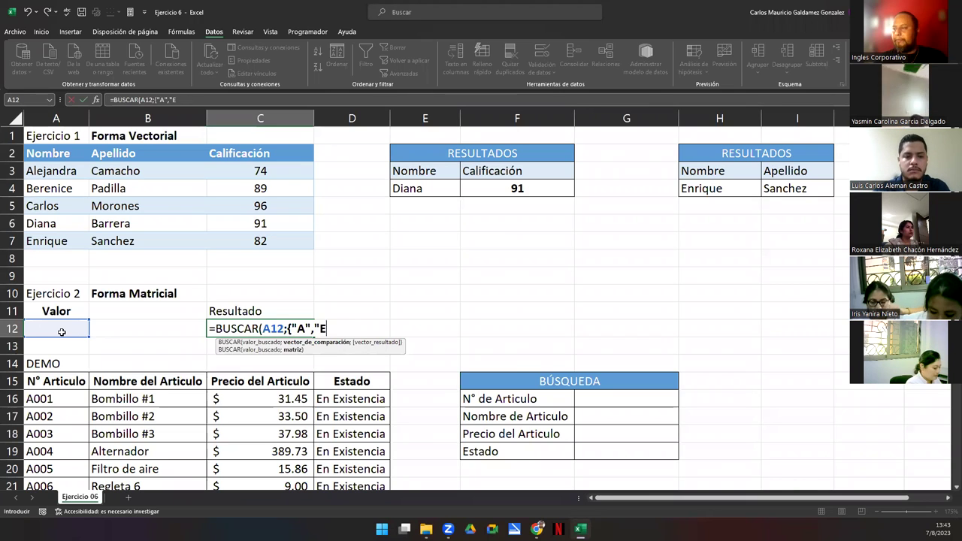
text(",")
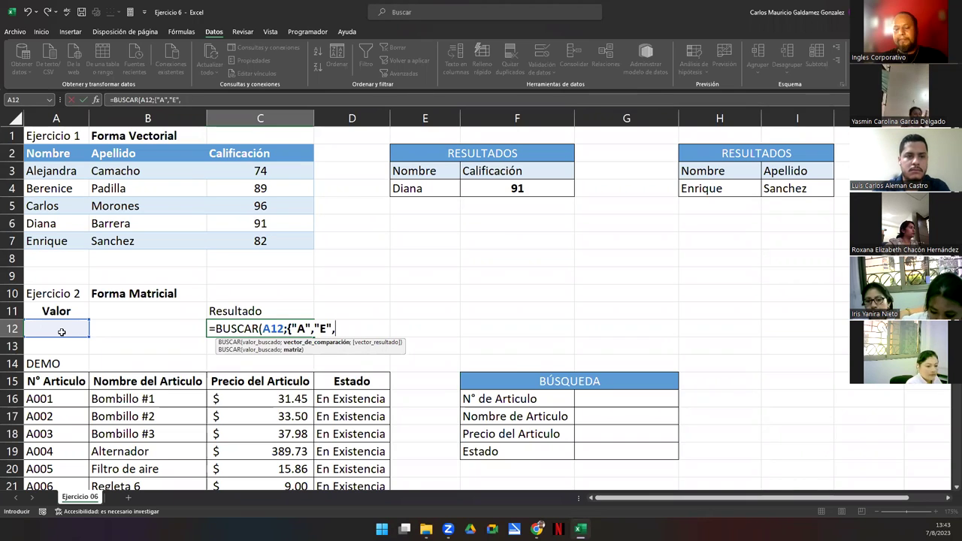
text(I")
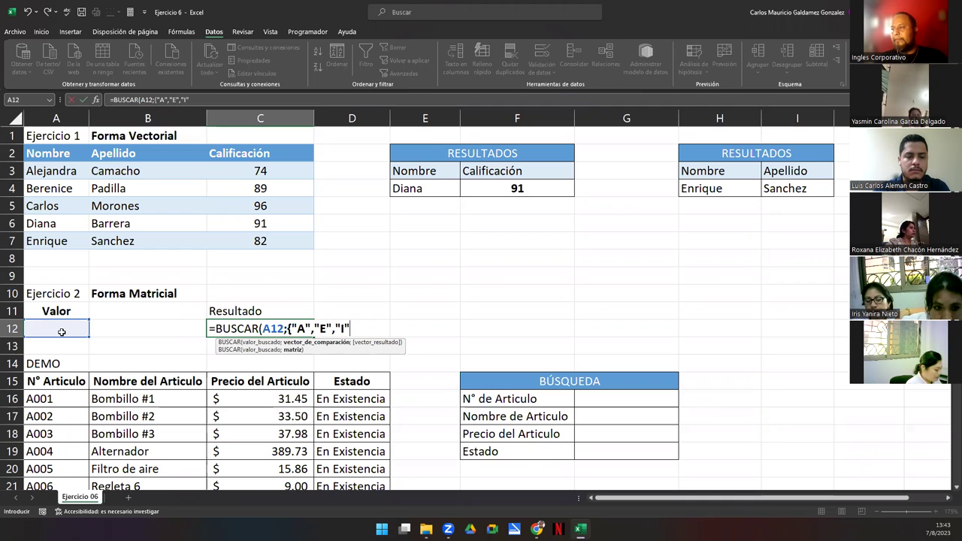
text(,")
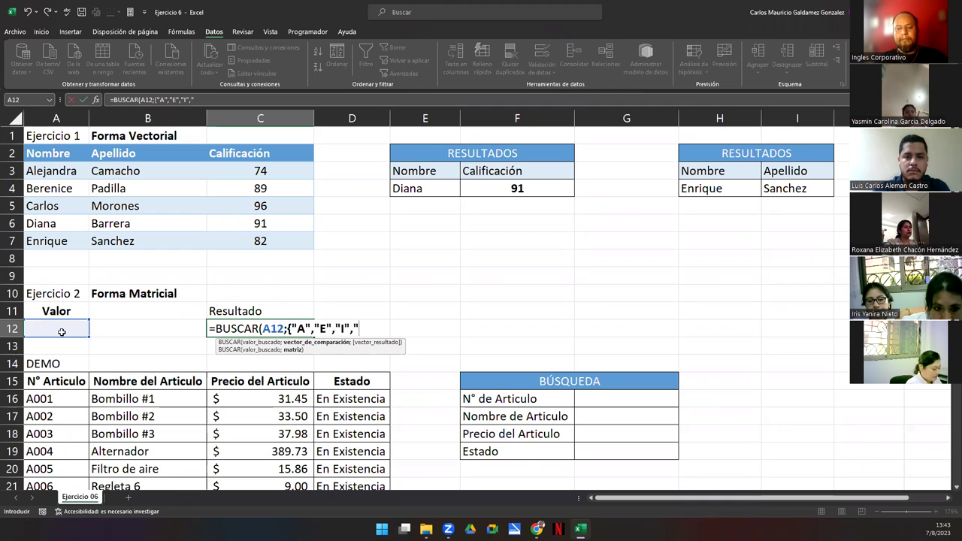
text(O",)
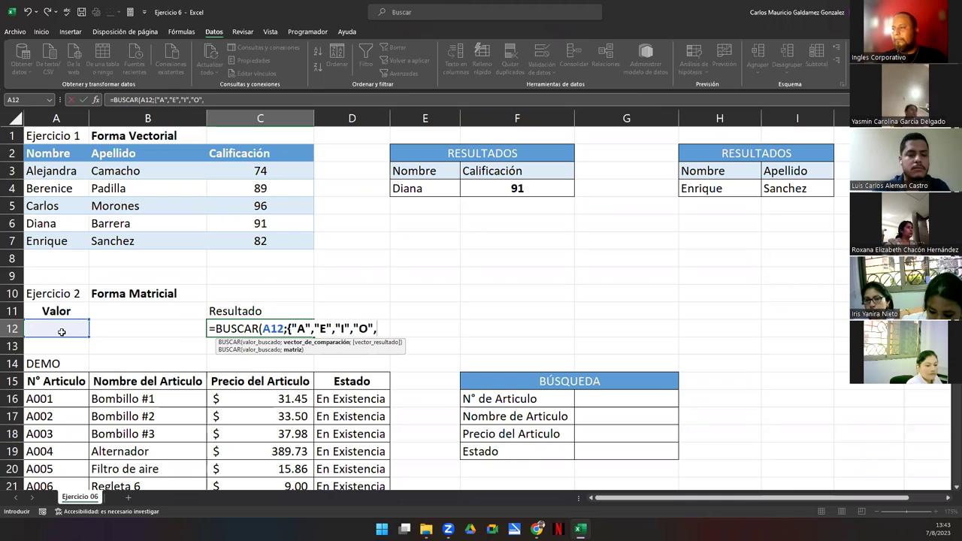
text("U")
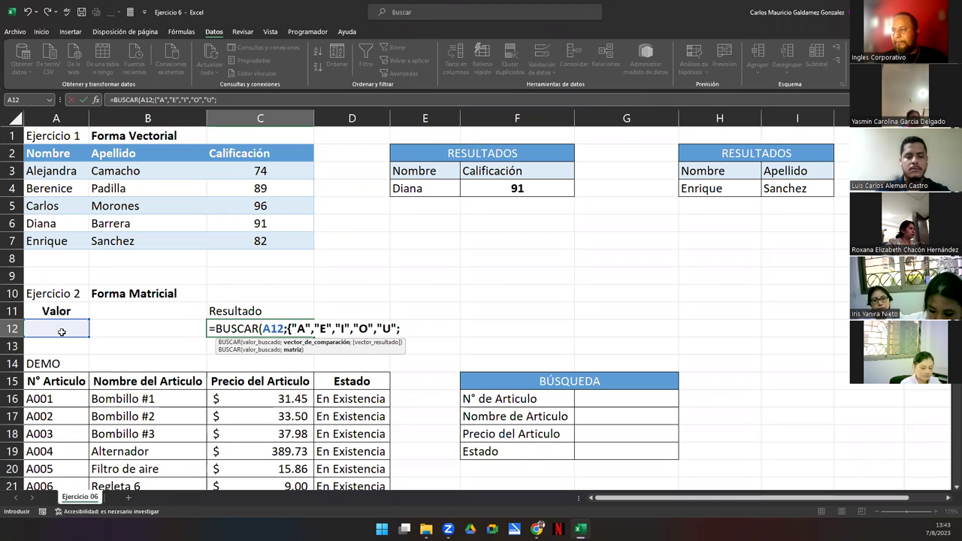
- Complete the C12 formula with the second array row 1,2,3,4,5, giving =BUSCAR(A12;{"A","E","I","O","U";1,2,3,4,5})
text(;1,2,3)
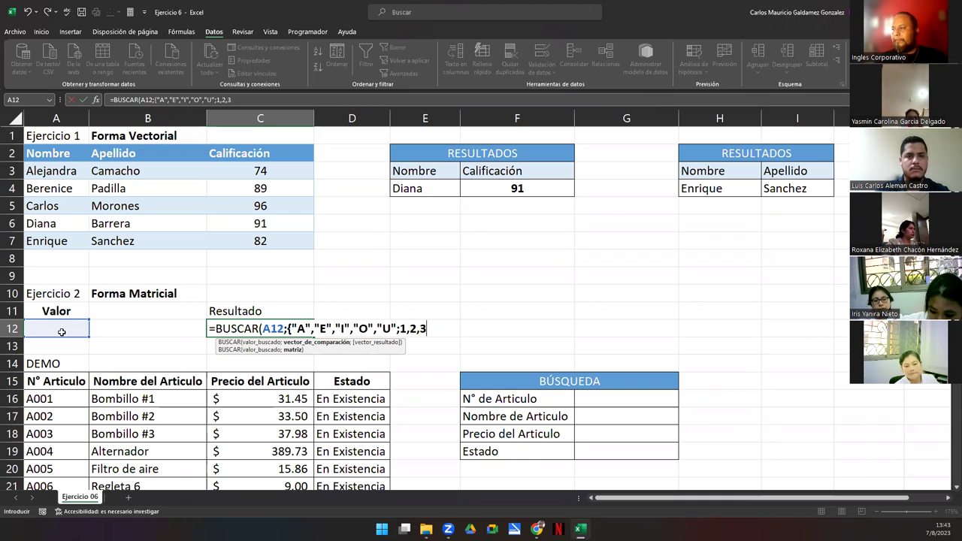
text(,4,5)
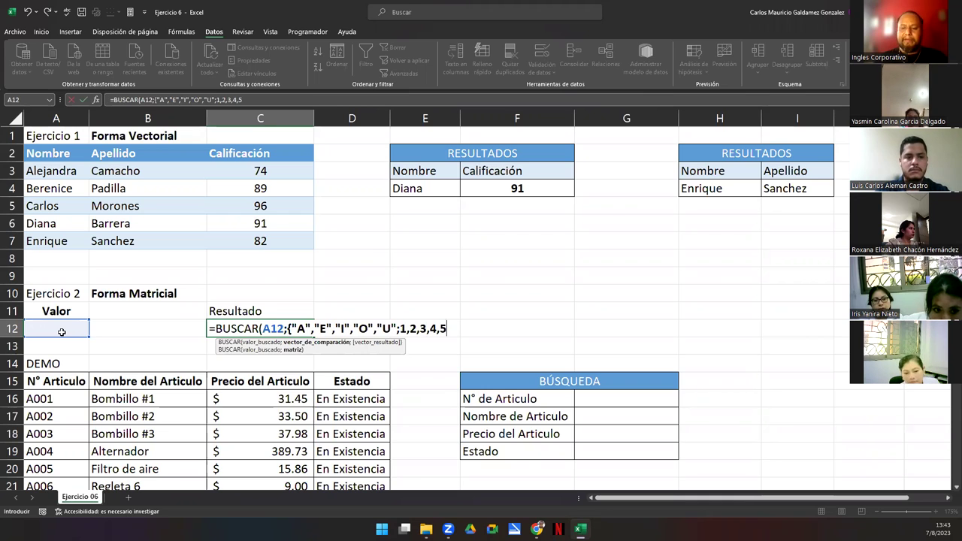
text(})
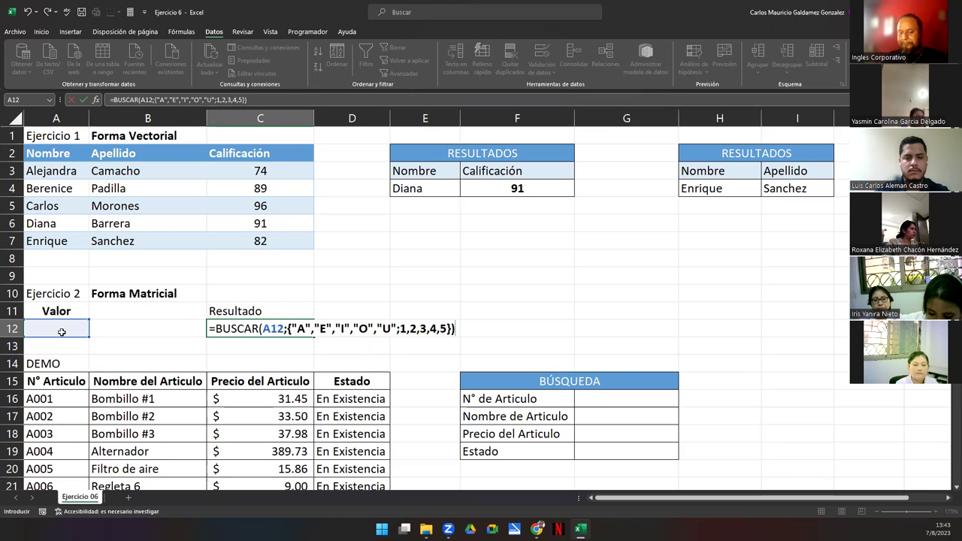
key(ctrl+Return)
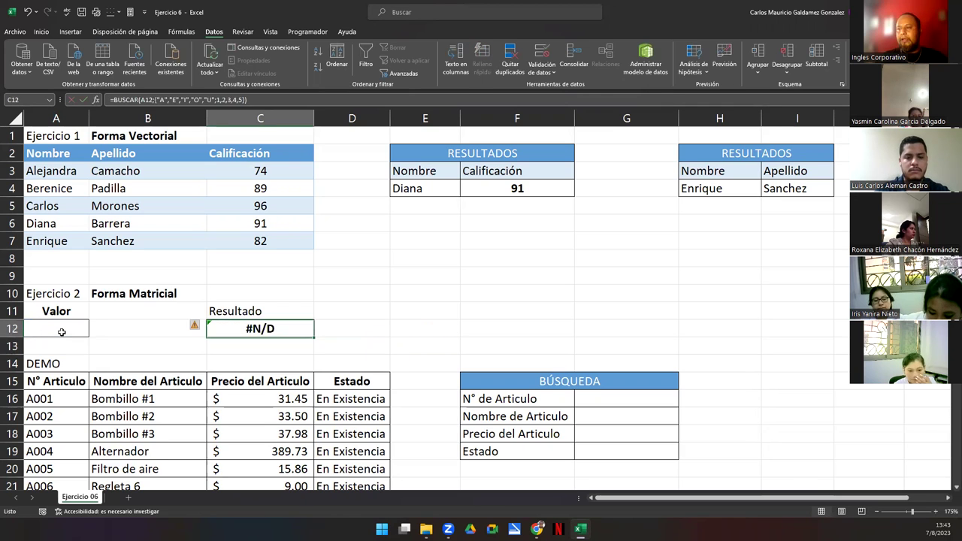
- Add a Lista data validation to the Valor cell A12 with the source A,E,I,O,U
click(61, 331)
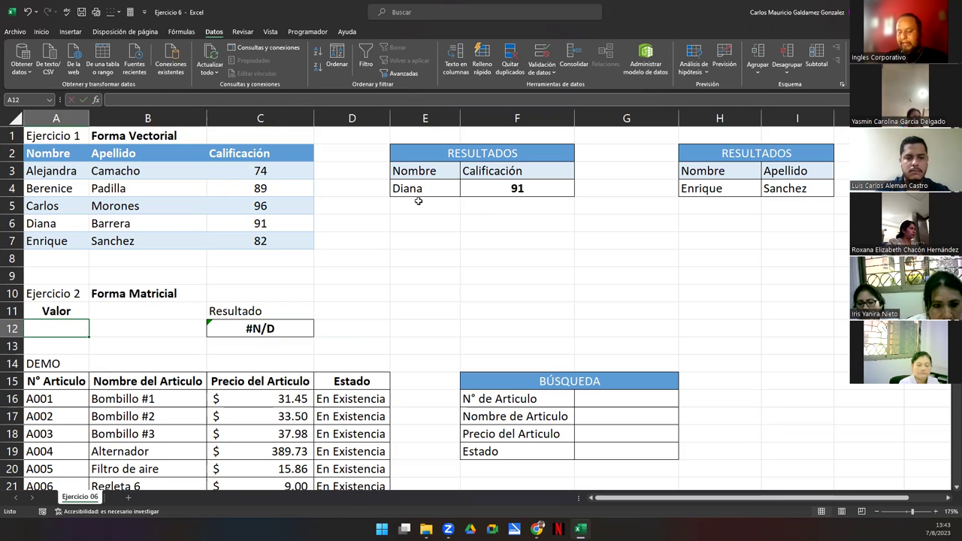
click(541, 51)
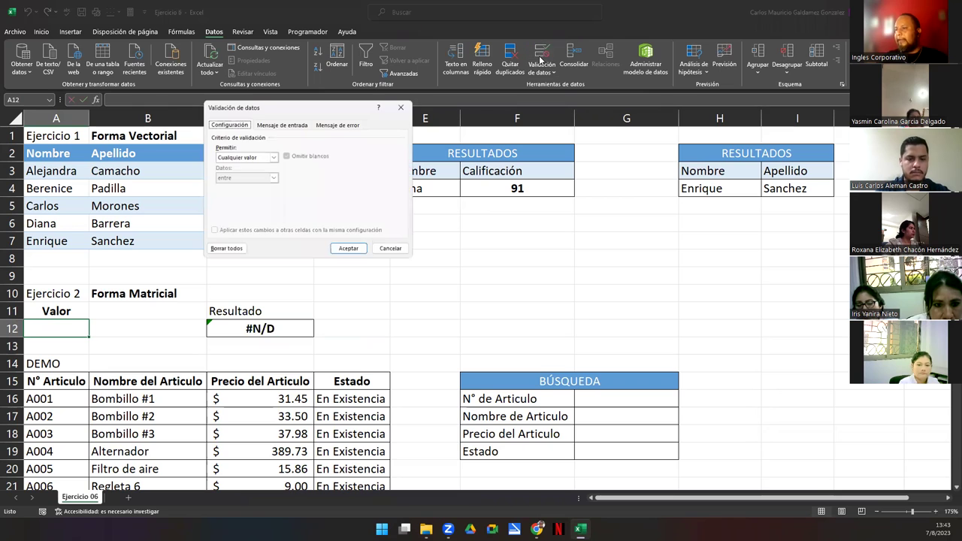
click(250, 158)
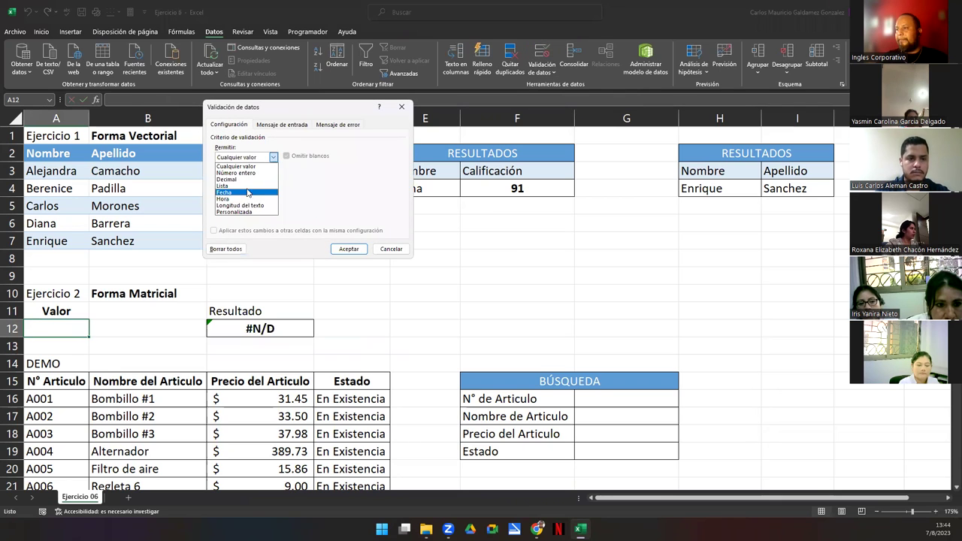
click(250, 193)
click(251, 197)
text(A)
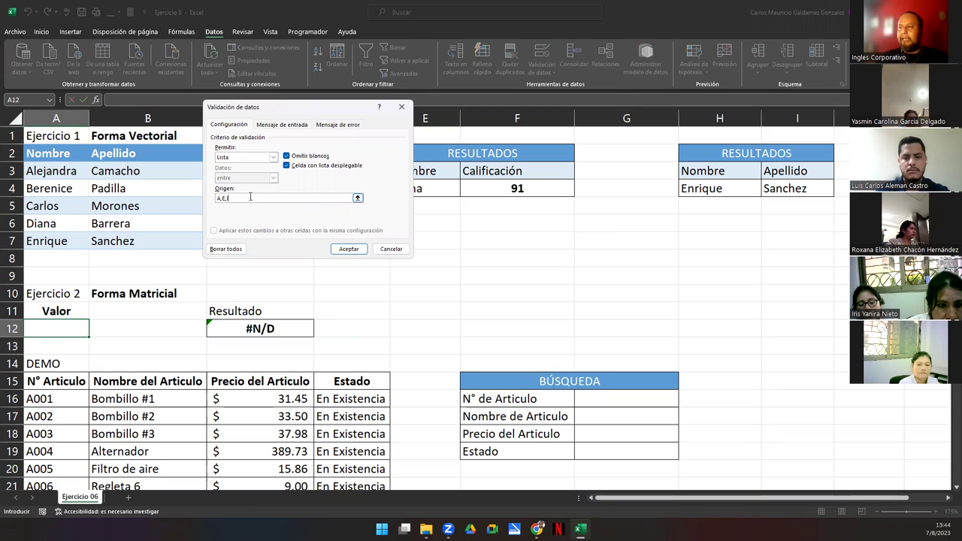
text(,E,I)
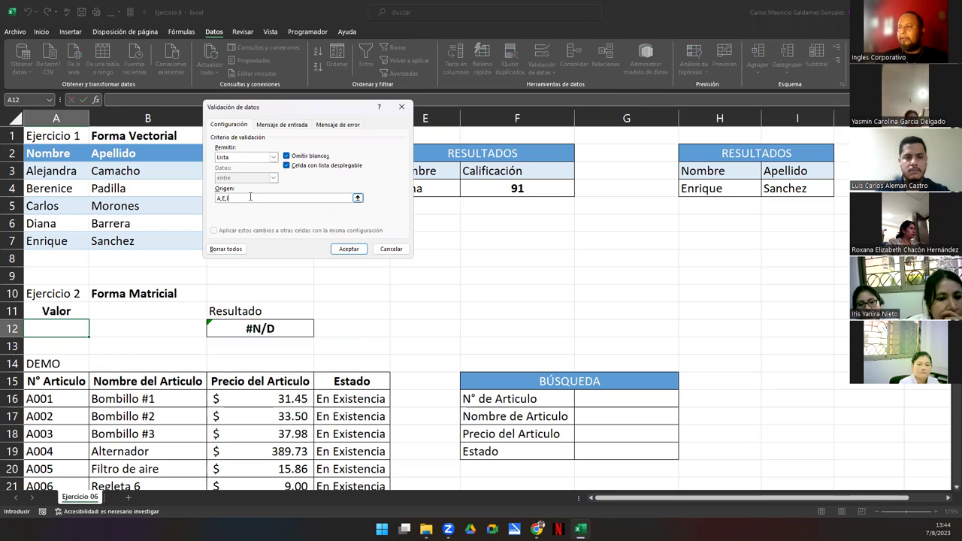
text(,O,U)
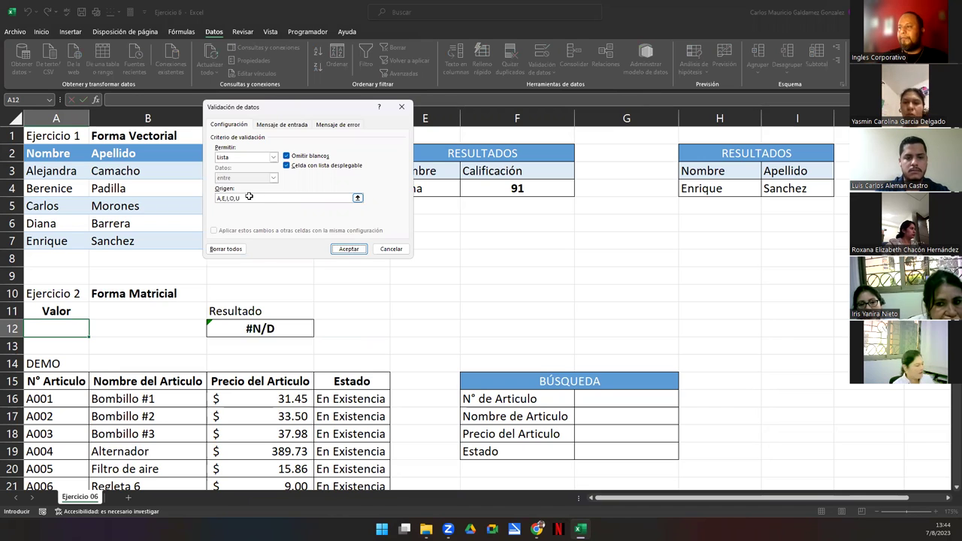
key(Return)
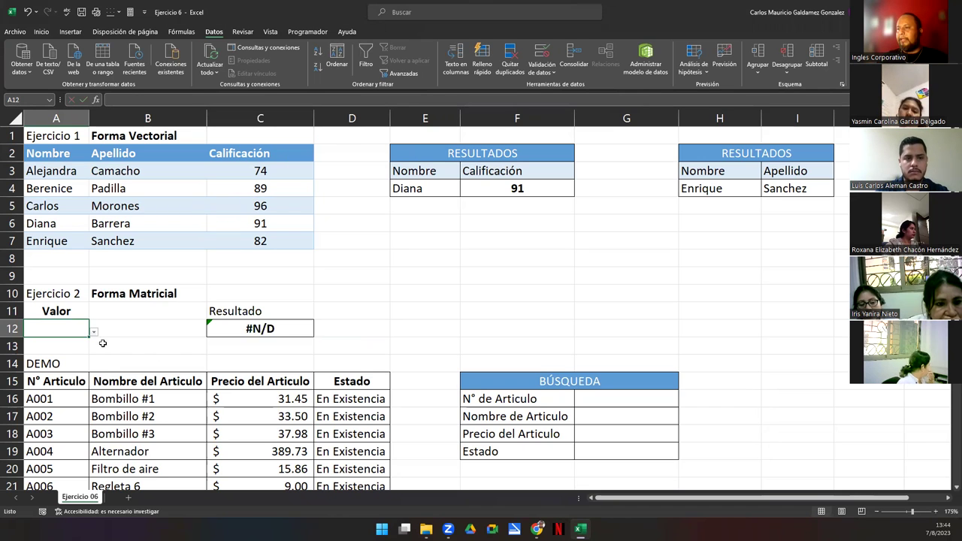
- Change the source of A12's validation list to A;E;I;O;U, separating the vowels with semicolons
drag(95, 342, 66, 329)
click(68, 329)
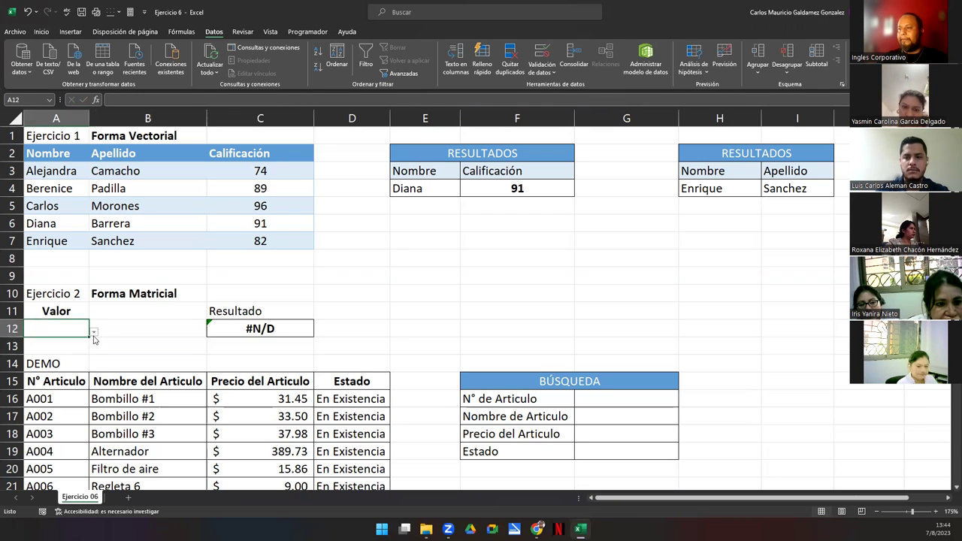
click(542, 54)
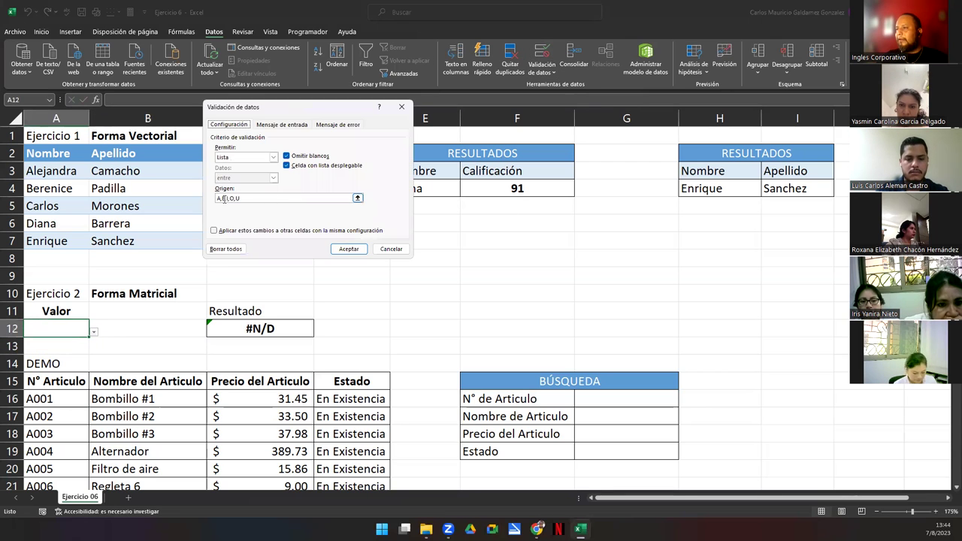
click(219, 199)
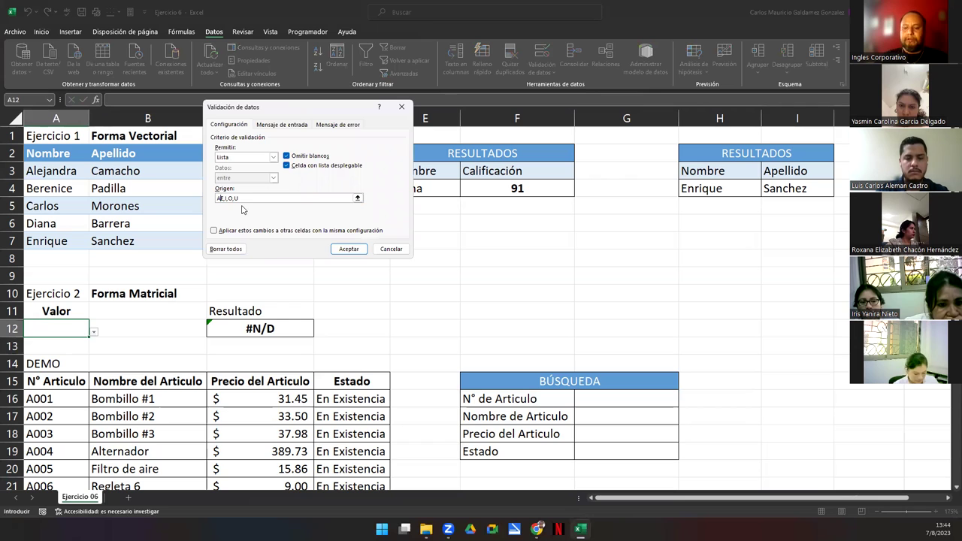
key(Delete)
text(;)
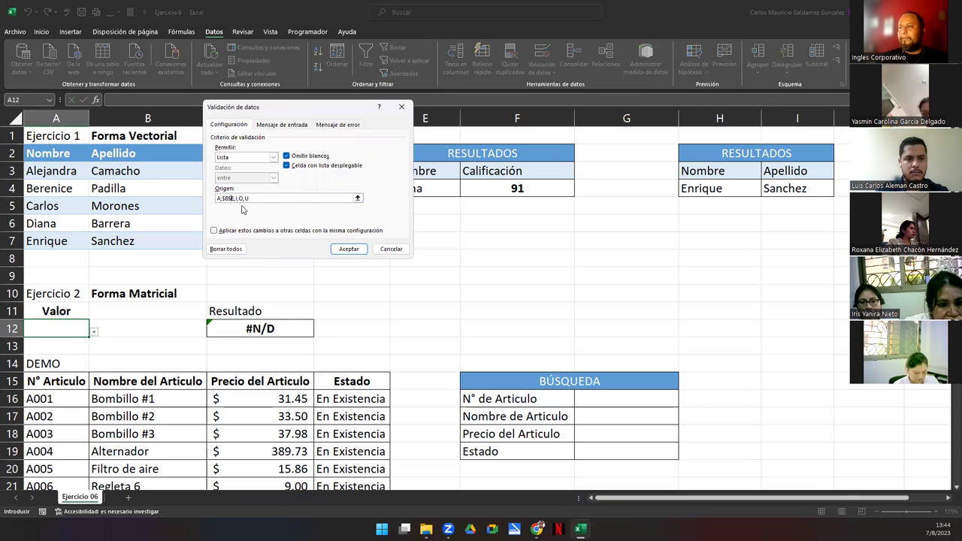
key(BackSpace)
key(shift+End)
key(Delete)
text(;E;I;E)
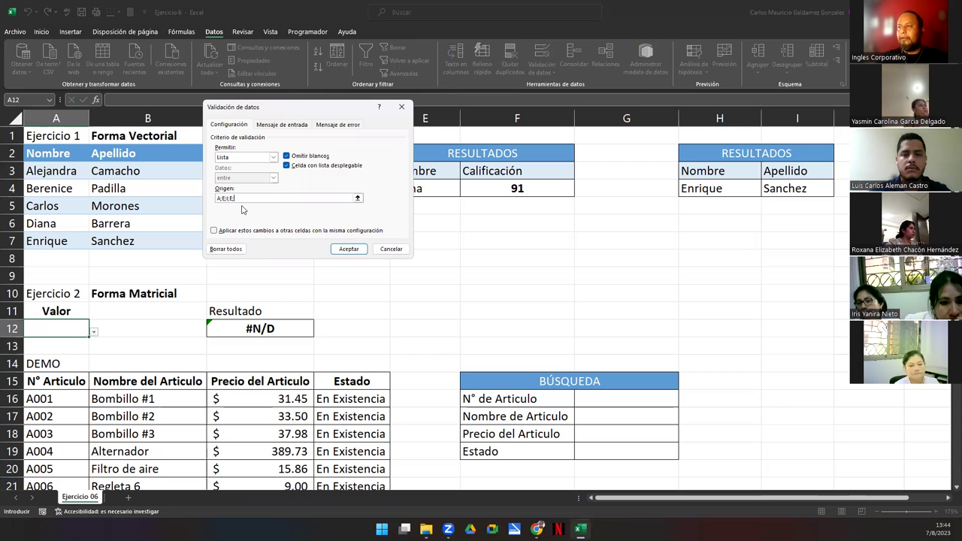
key(BackSpace)
text(O;U)
key(Return)
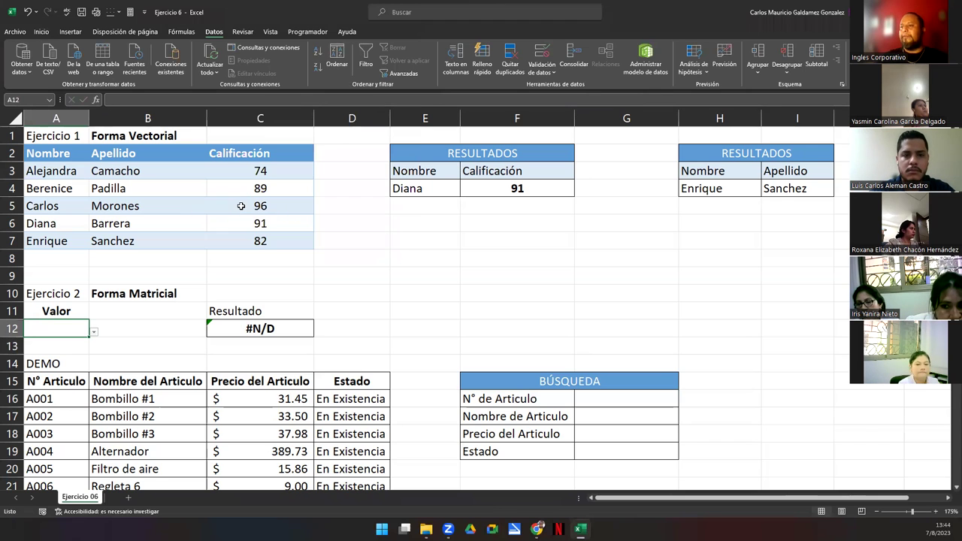
- Test the matrix lookup by choosing E from the validation list in A12
click(41, 31)
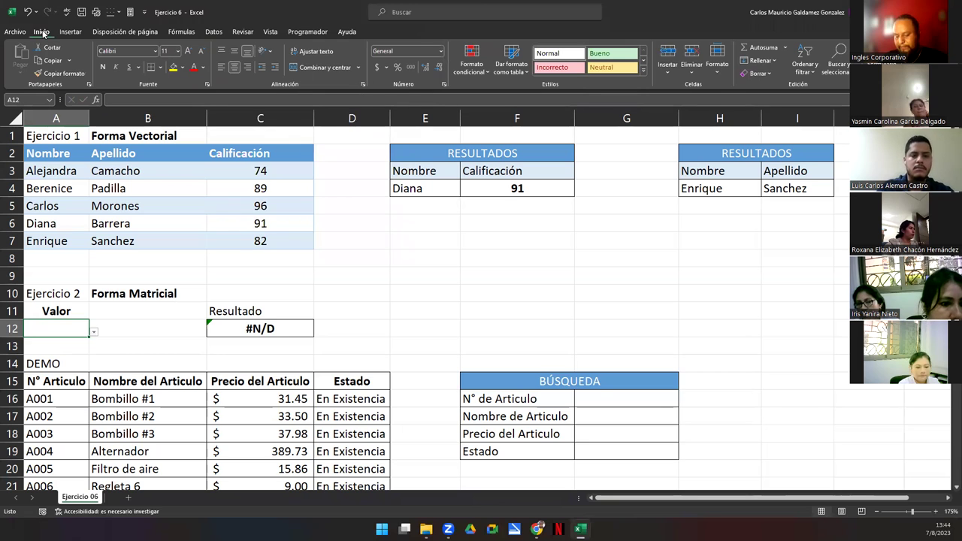
click(108, 329)
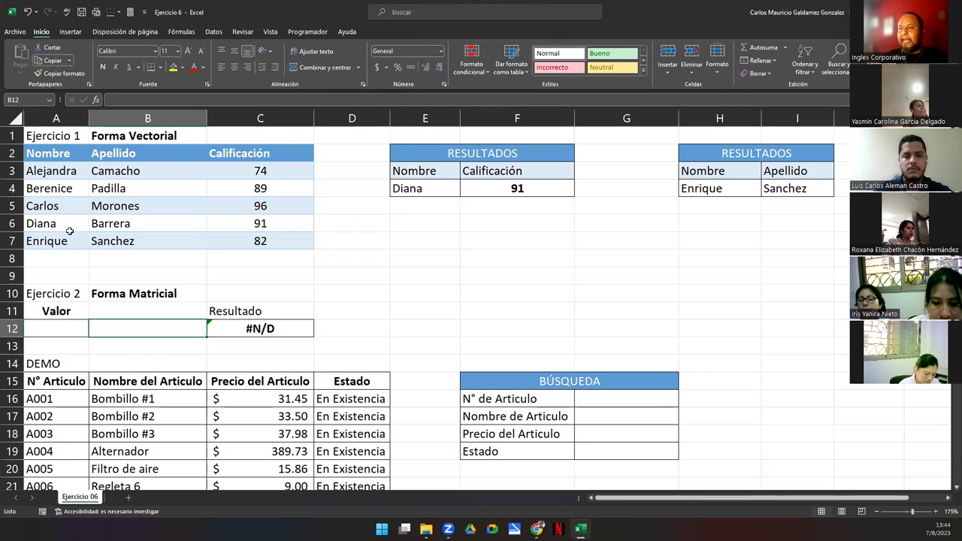
click(64, 333)
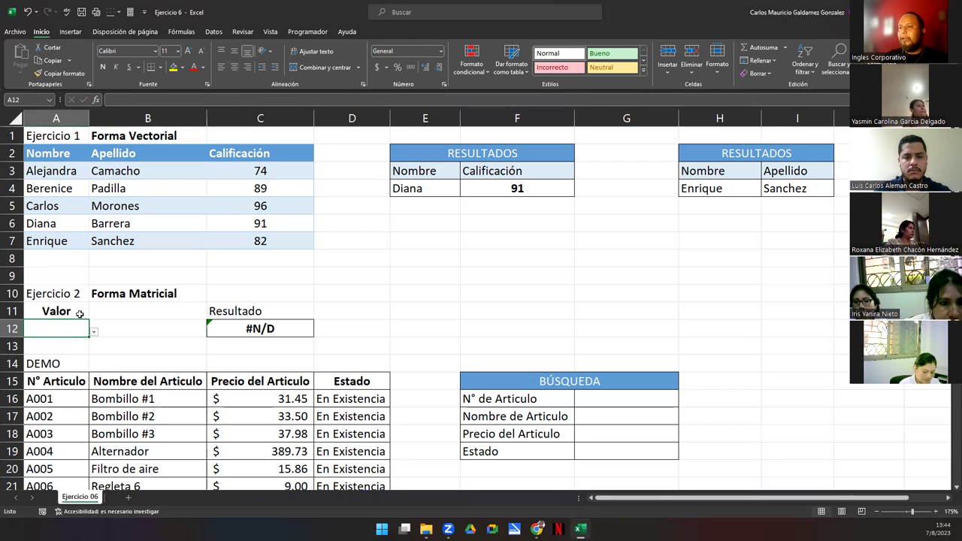
click(94, 332)
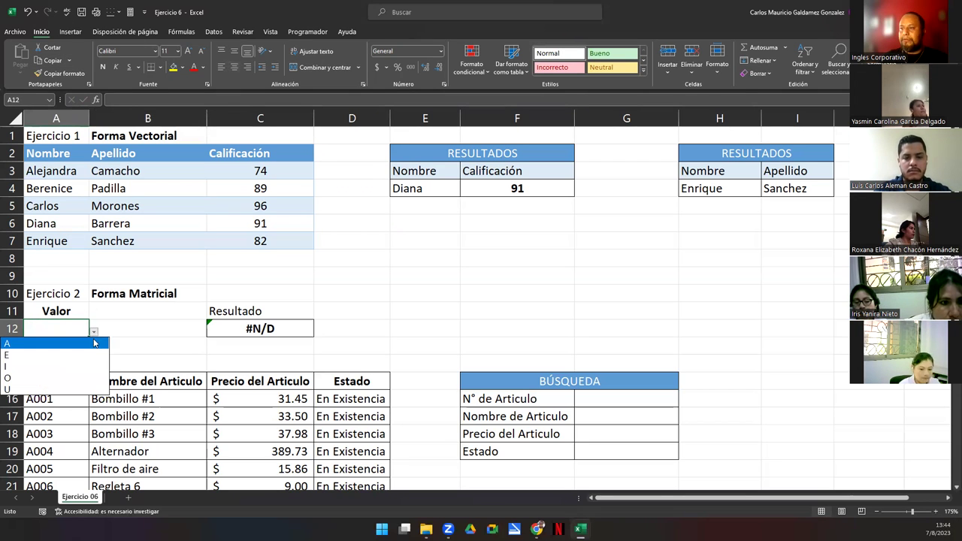
click(51, 355)
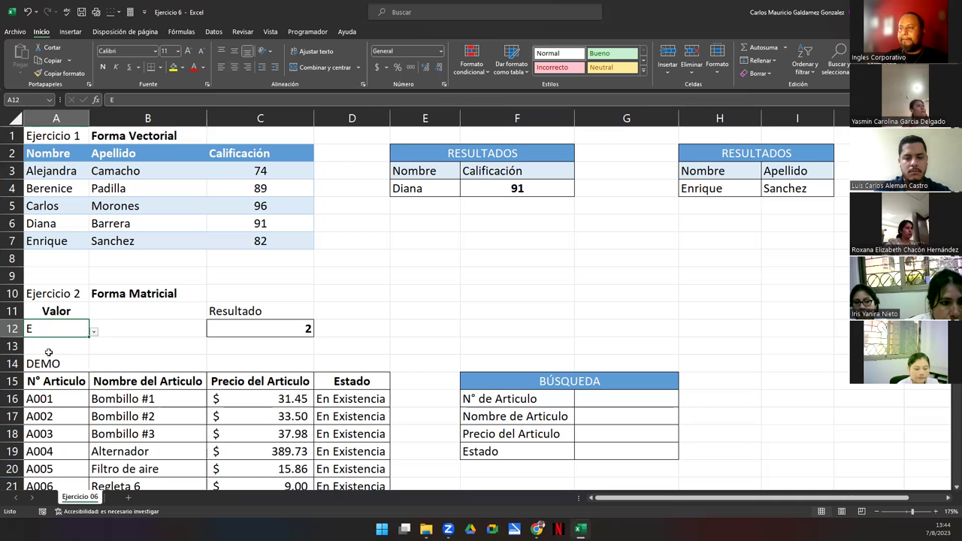
- Check the formula in C12, and centre the value in A12 horizontally
double_click(262, 328)
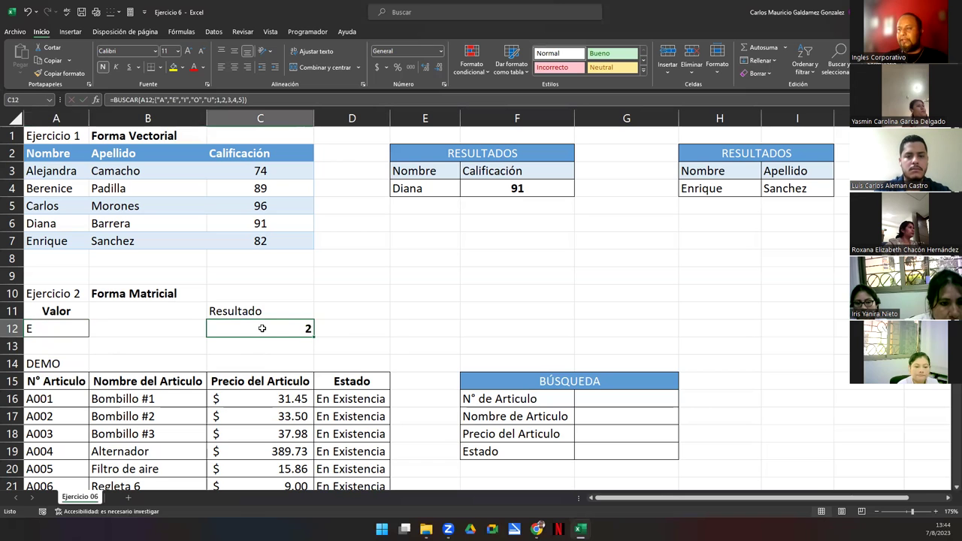
key(Escape)
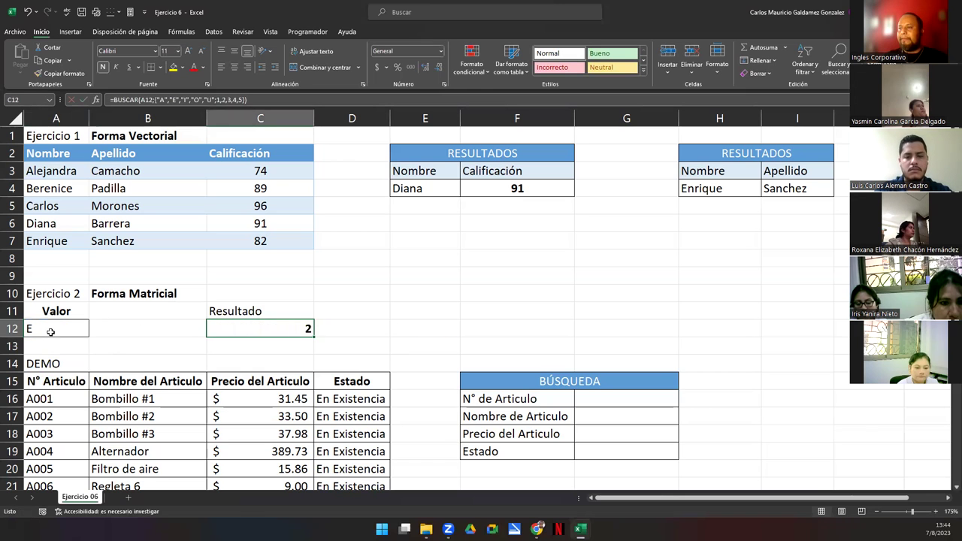
click(50, 329)
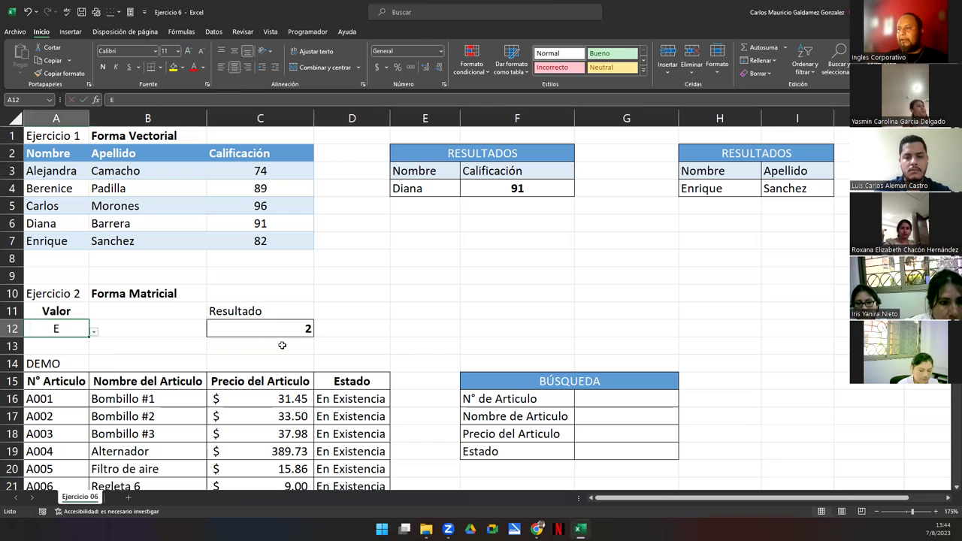
- Open C12's BUSCAR formula and highlight its lookup value A12, followed by its matrix argument, to examine how it is built
click(273, 318)
double_click(279, 328)
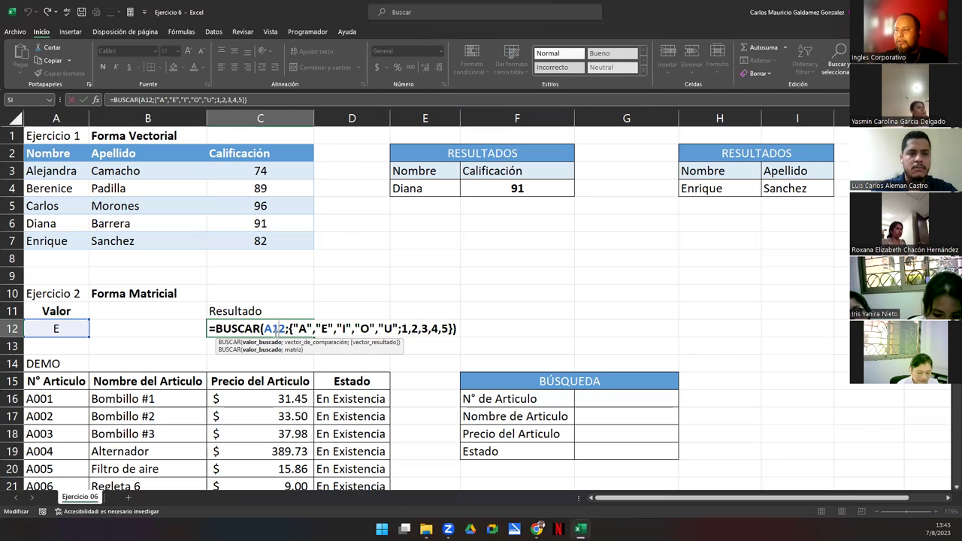
drag(265, 331, 284, 331)
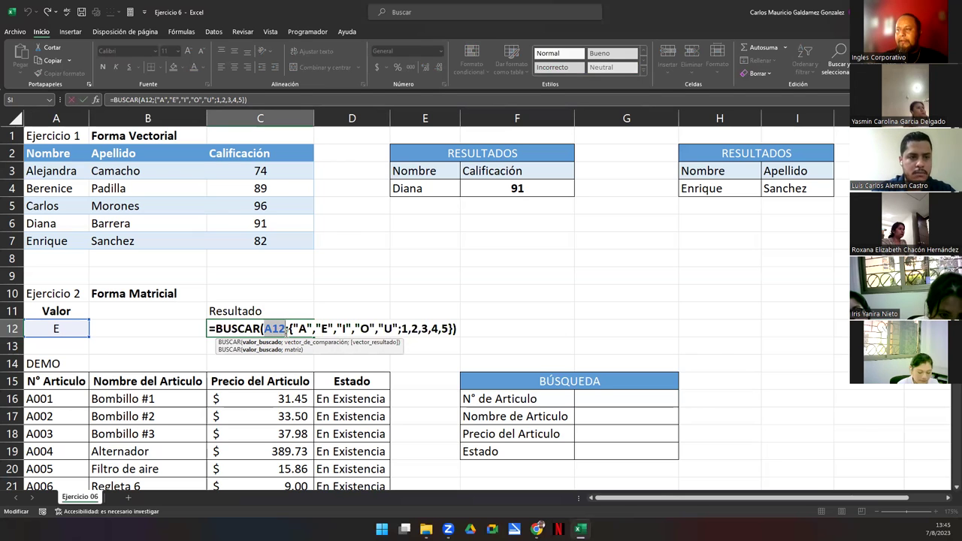
click(292, 351)
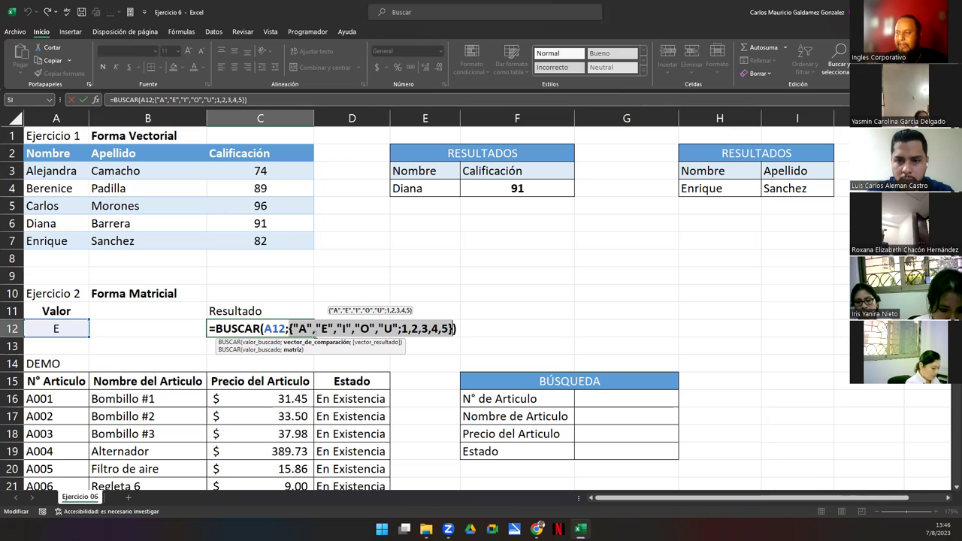
- Highlight the matrix argument and its first entry "A" inside C12's BUSCAR formula to examine its structure, and close the formula unchanged
click(399, 329)
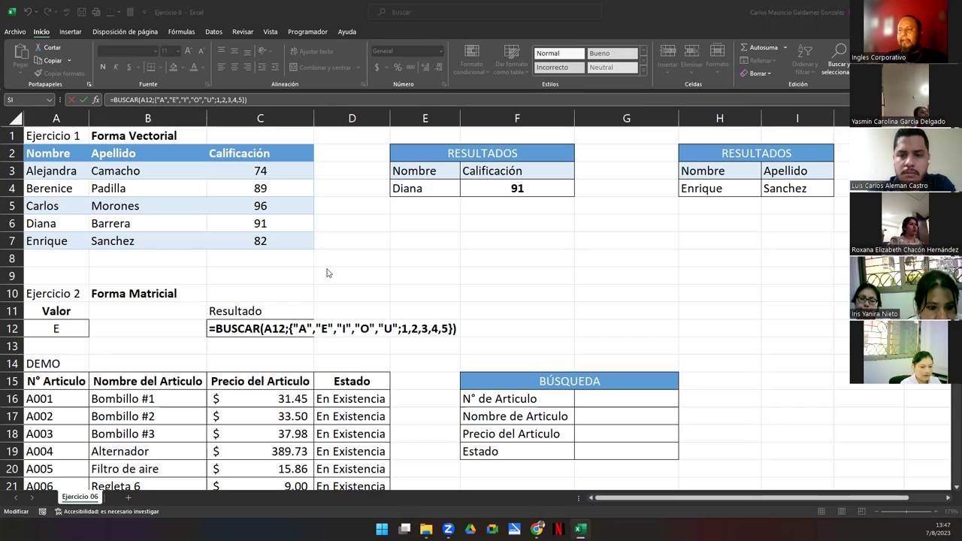
click(287, 334)
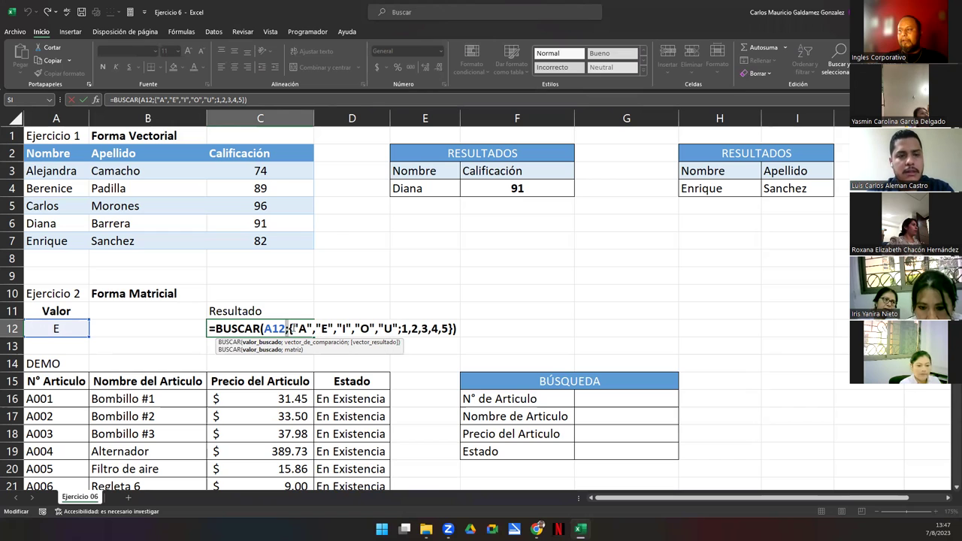
drag(292, 328, 312, 329)
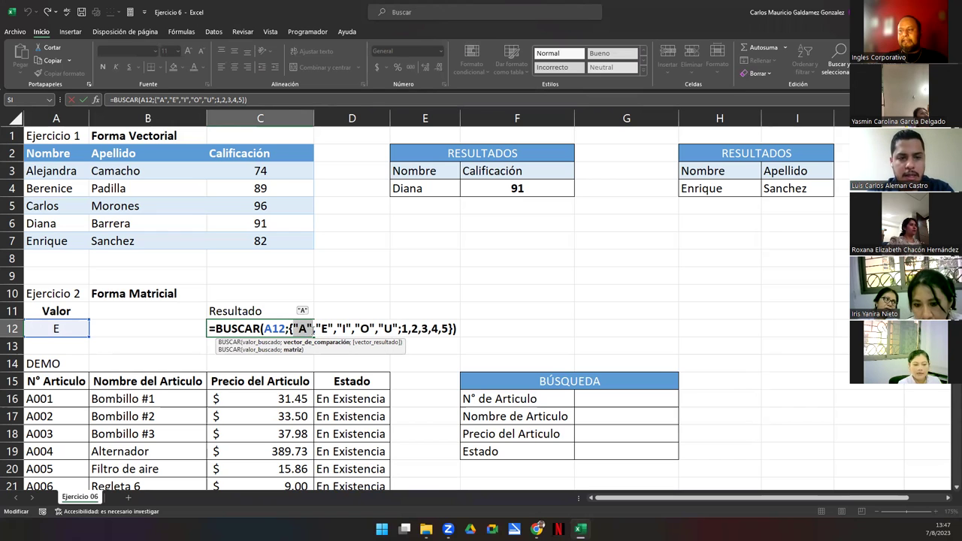
click(313, 331)
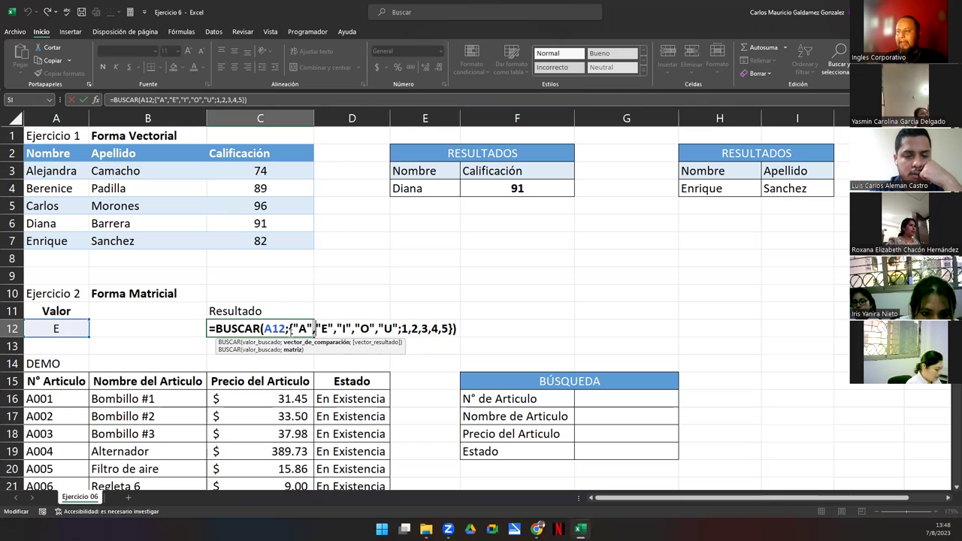
drag(295, 329, 454, 329)
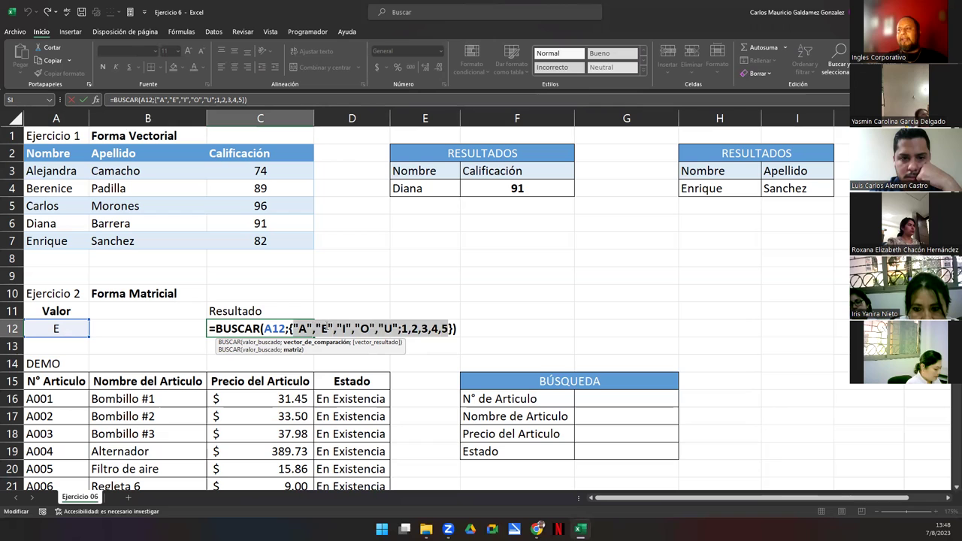
click(351, 335)
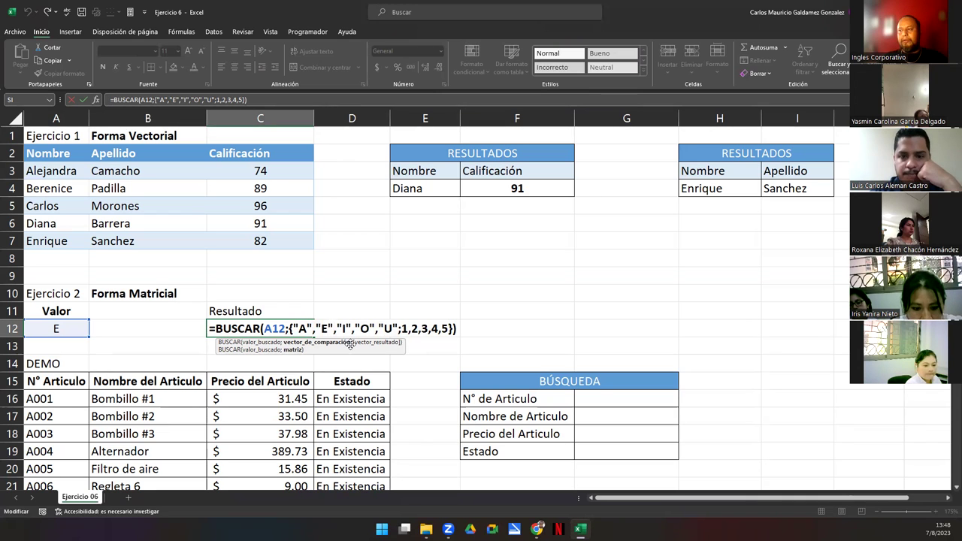
drag(292, 329, 450, 331)
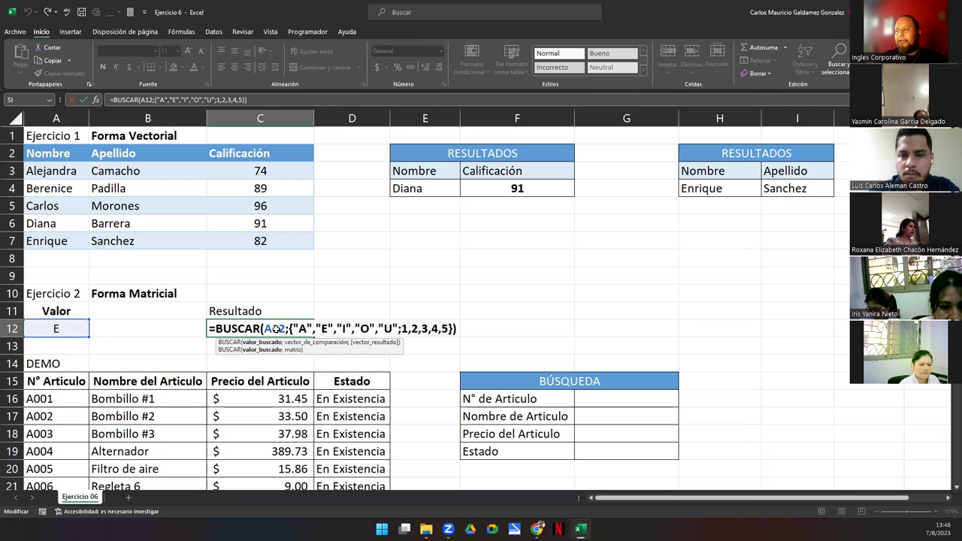
key(ctrl+Return)
- Test the data validation of A12 by trying to enter T, a letter outside its list, and cancel the entry
click(67, 328)
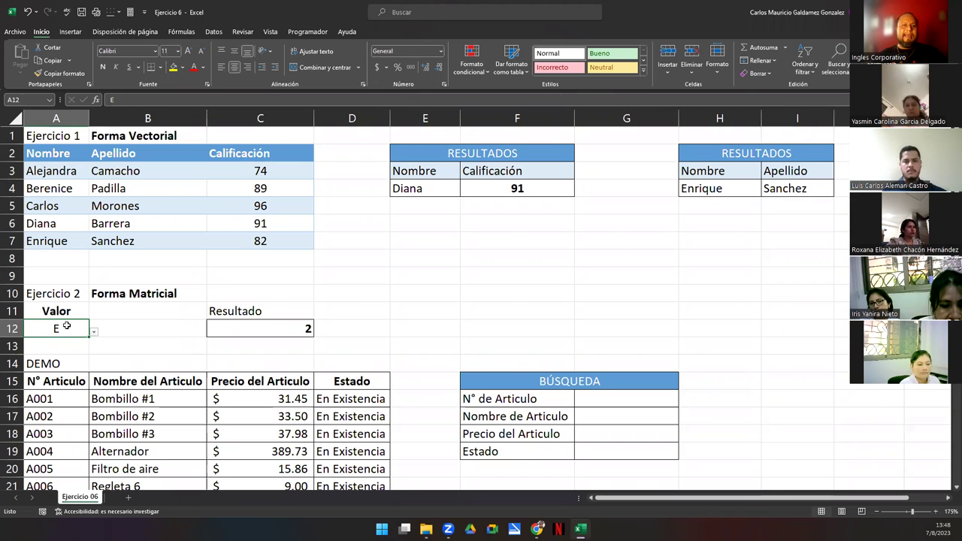
click(94, 332)
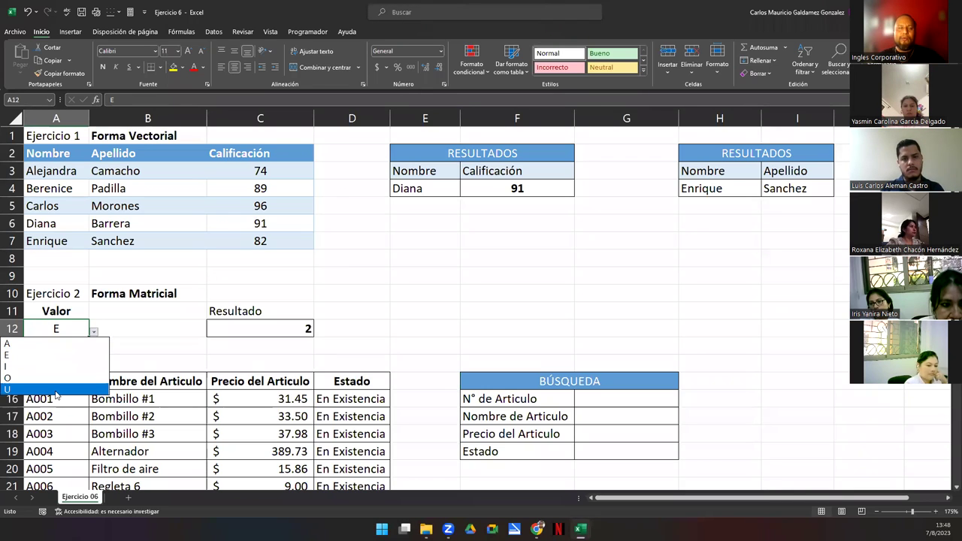
click(63, 329)
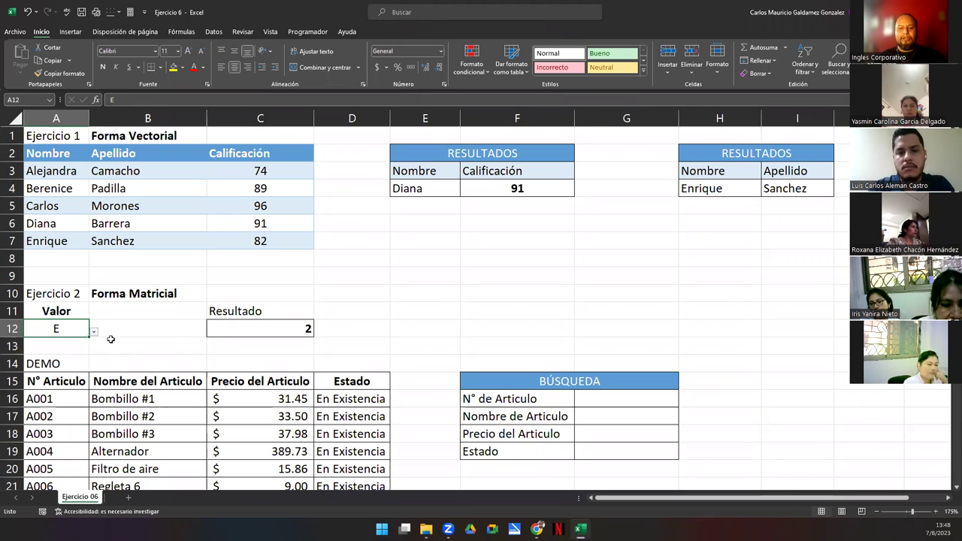
text(T)
key(Return)
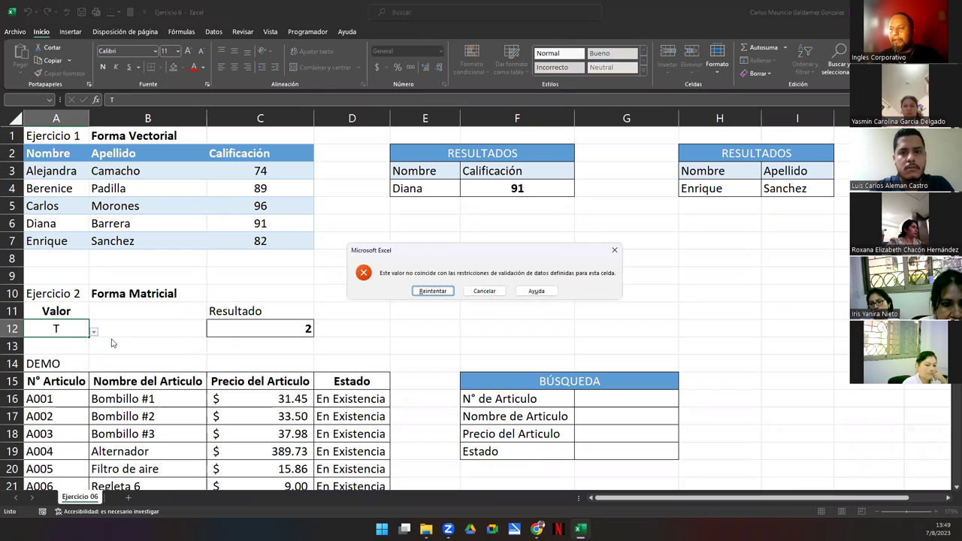
click(481, 292)
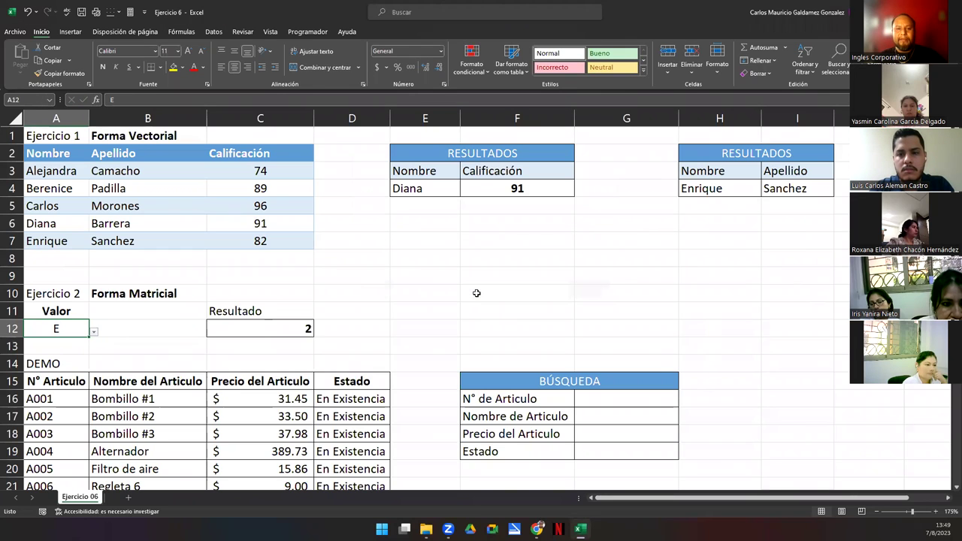
- Reopen the formula in C12 and highlight its vowel matrix to review the allowed letters
click(285, 329)
double_click(285, 329)
drag(297, 328, 384, 329)
- Review A12's data validation settings, with Lista as the allowed type and A;E;I;O;U as the source, and close them without saving
click(48, 330)
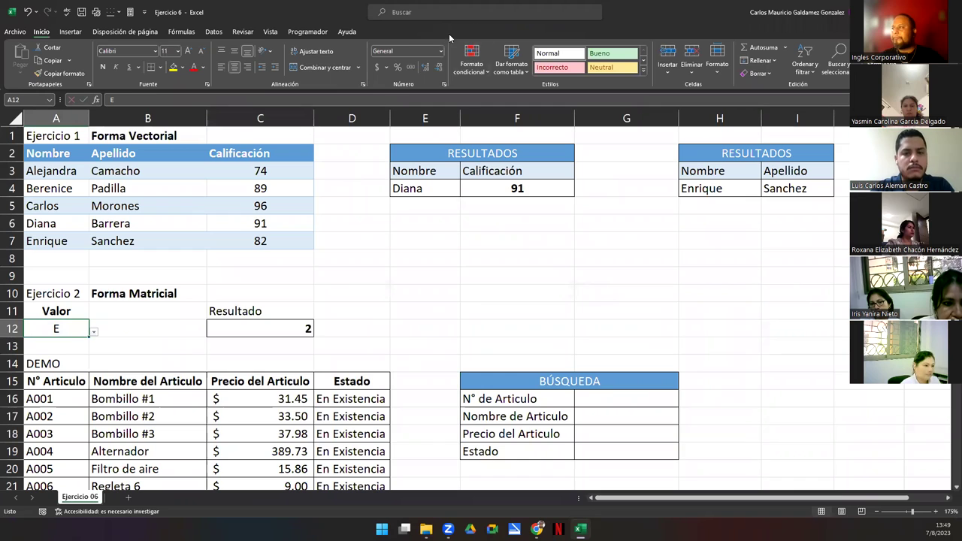
click(214, 31)
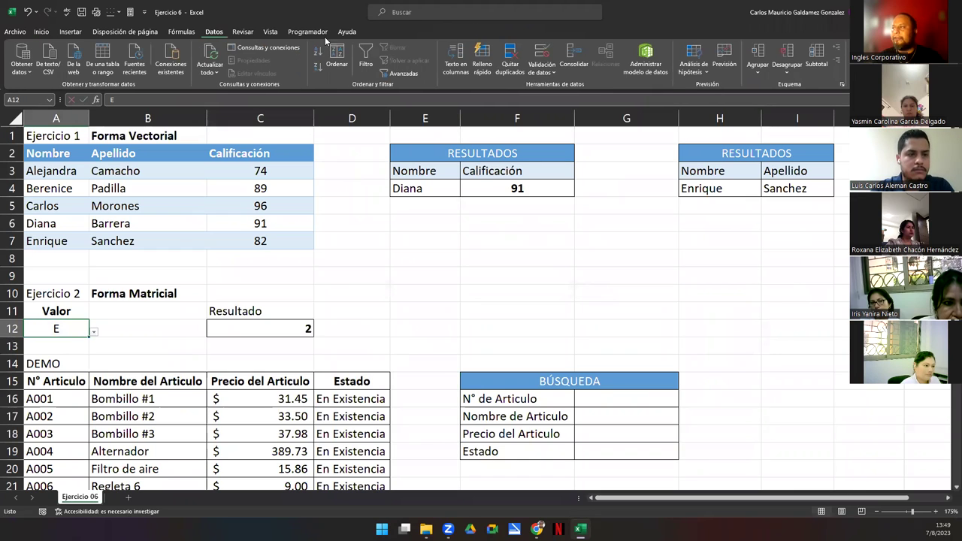
click(533, 52)
click(266, 157)
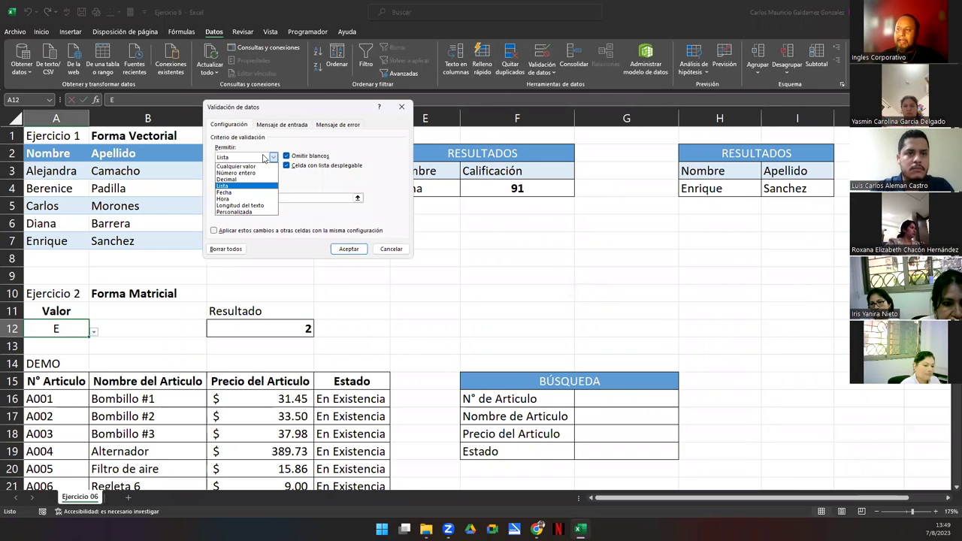
click(248, 186)
click(257, 198)
text(A;E;I;O;U)
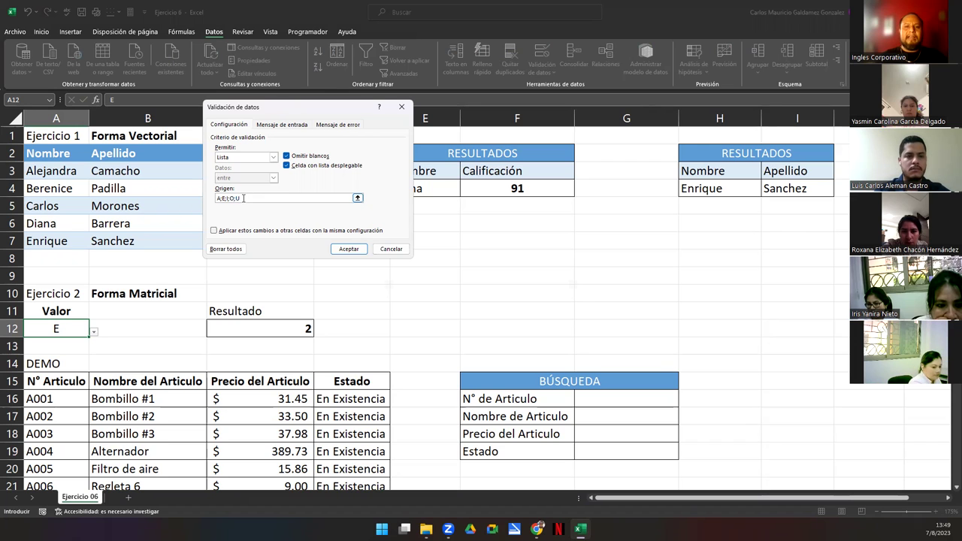
drag(292, 113, 368, 121)
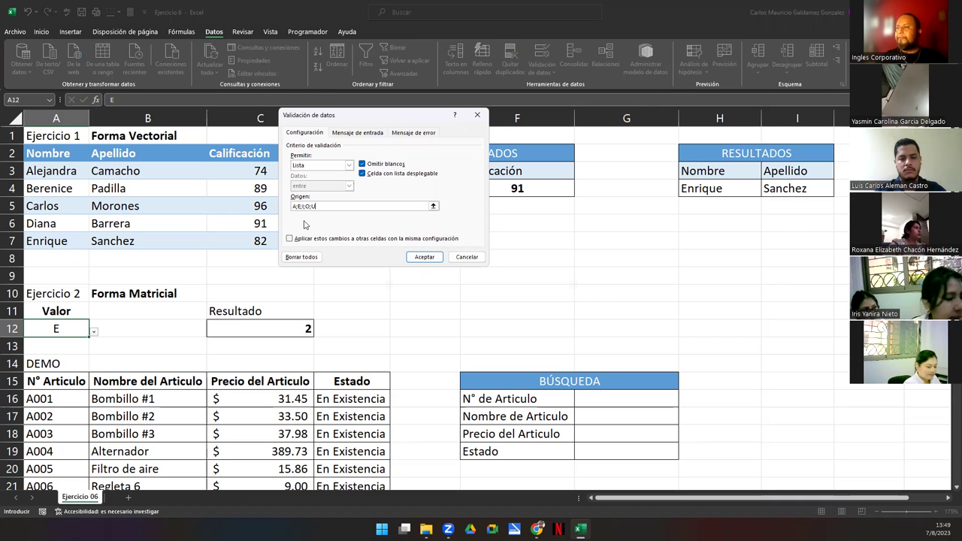
click(466, 257)
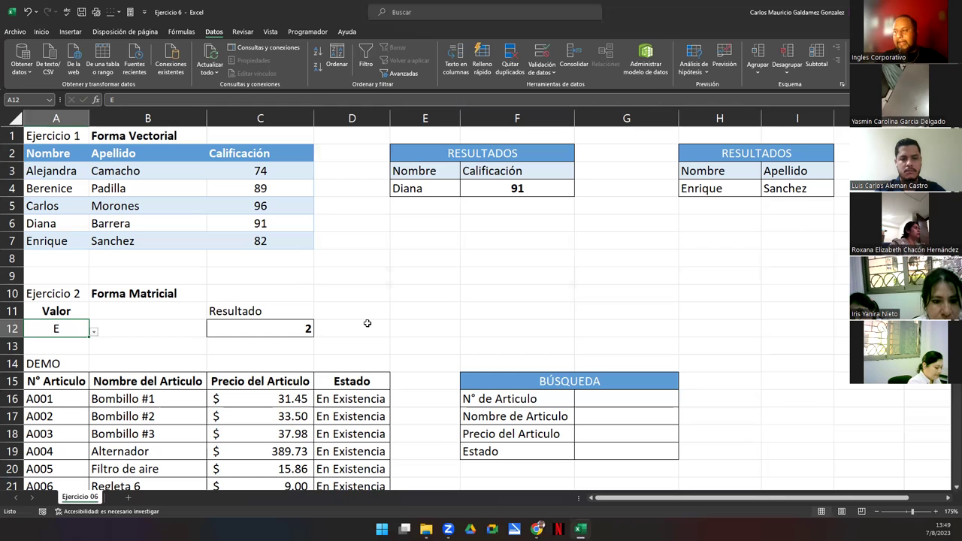
- Examine the DEMO article table by going through its four column headings in A15 to D15
scroll(947, 493, down, 2)
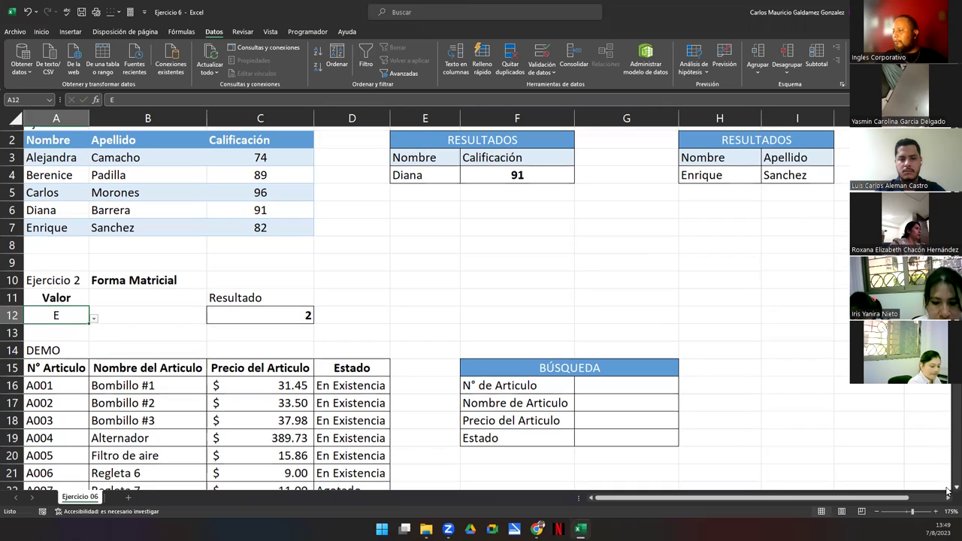
scroll(947, 491, down, 2)
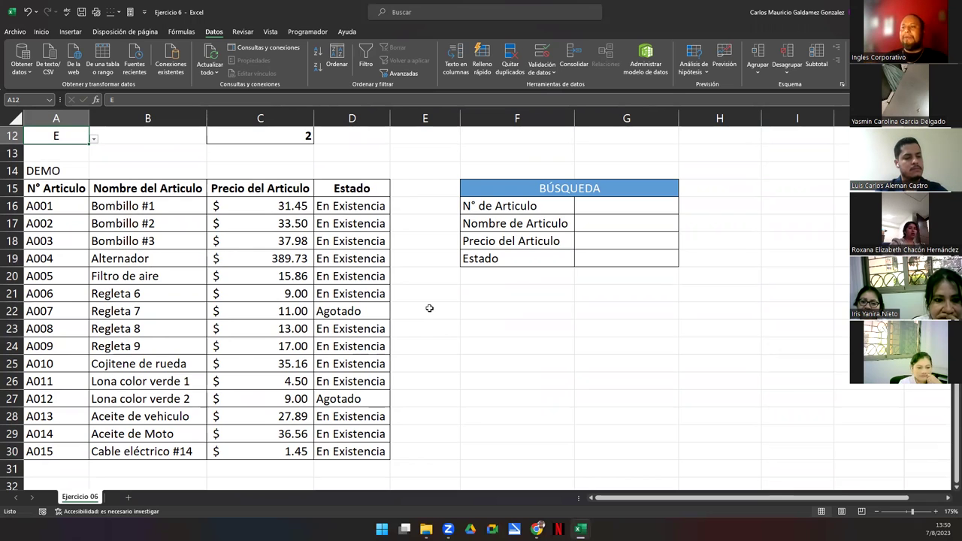
click(44, 193)
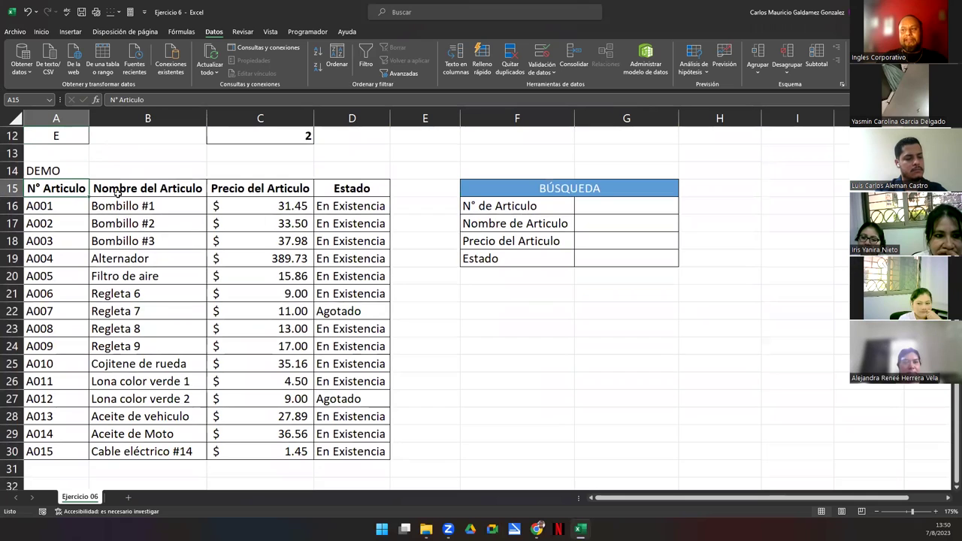
click(121, 191)
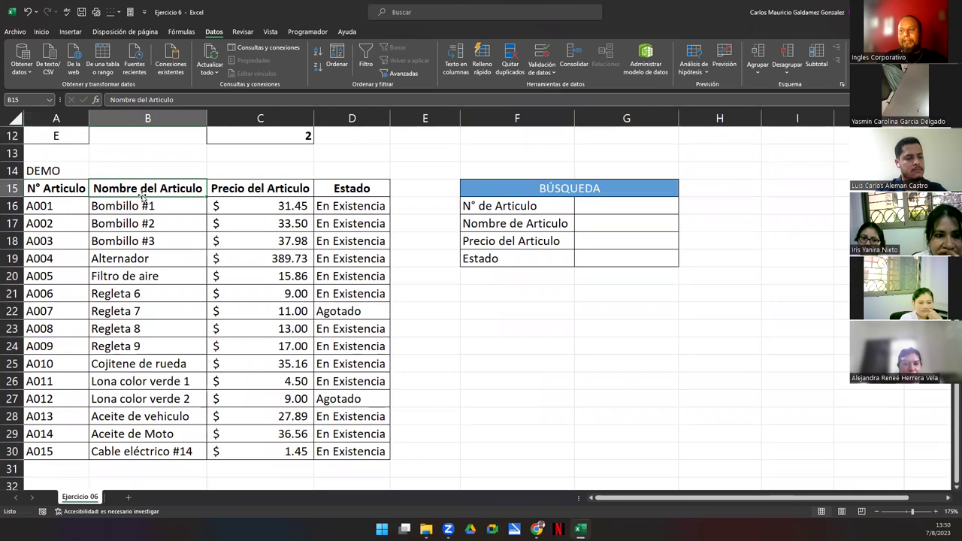
click(275, 188)
click(350, 190)
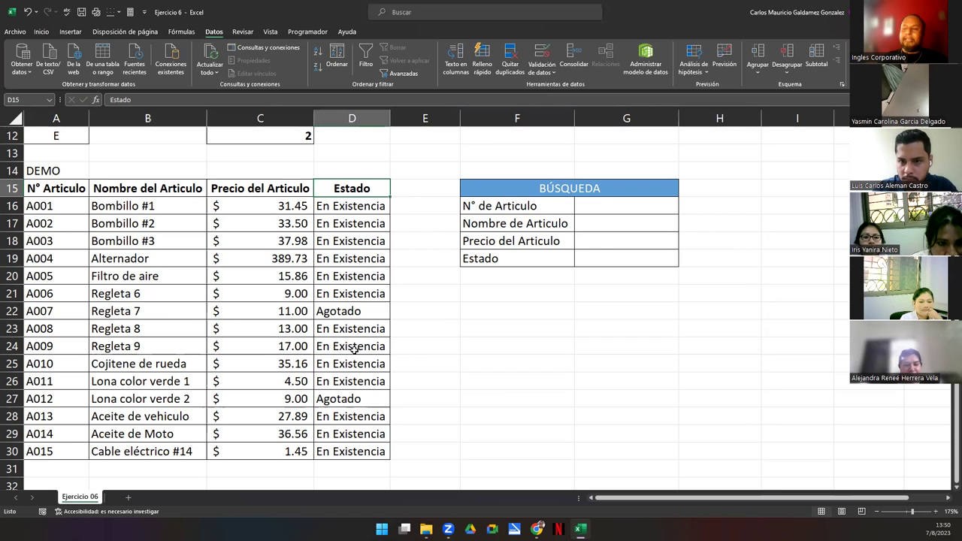
- Look through the validation list of article numbers in G16 of the BÚSQUEDA table, without choosing an entry
click(627, 203)
click(684, 211)
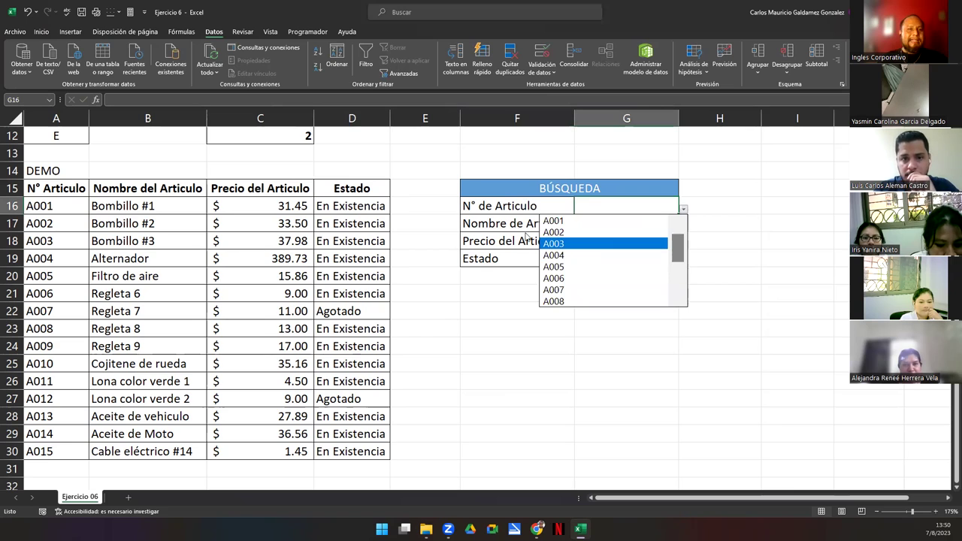
click(518, 352)
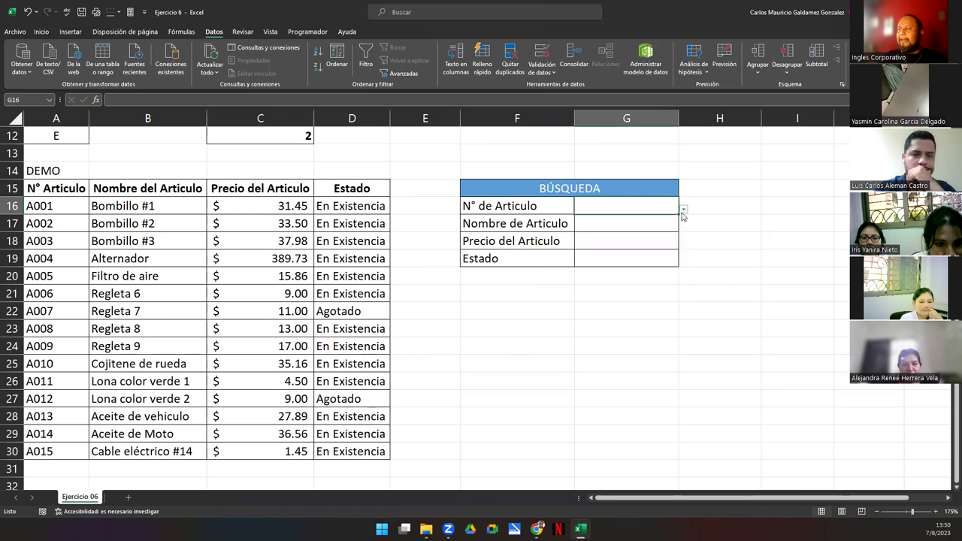
key(Home)
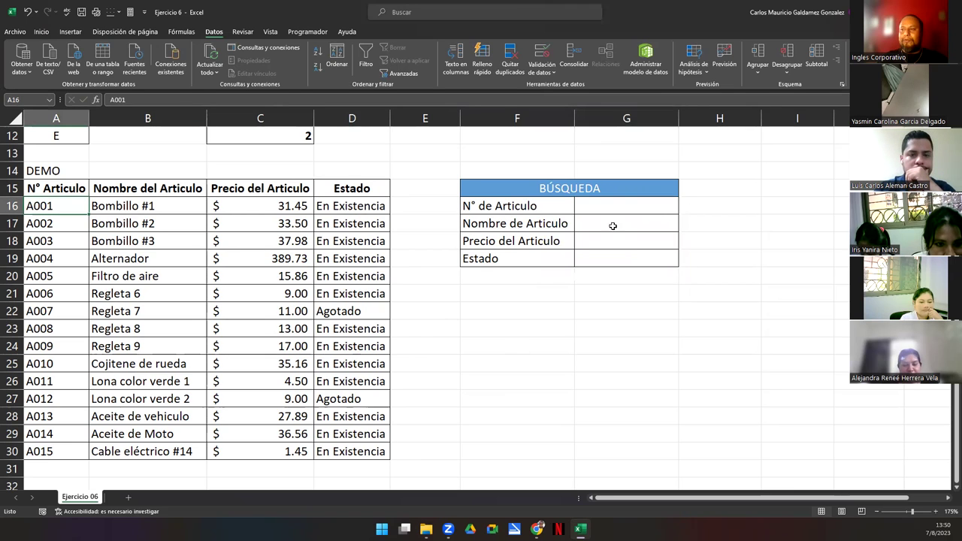
click(677, 208)
click(684, 212)
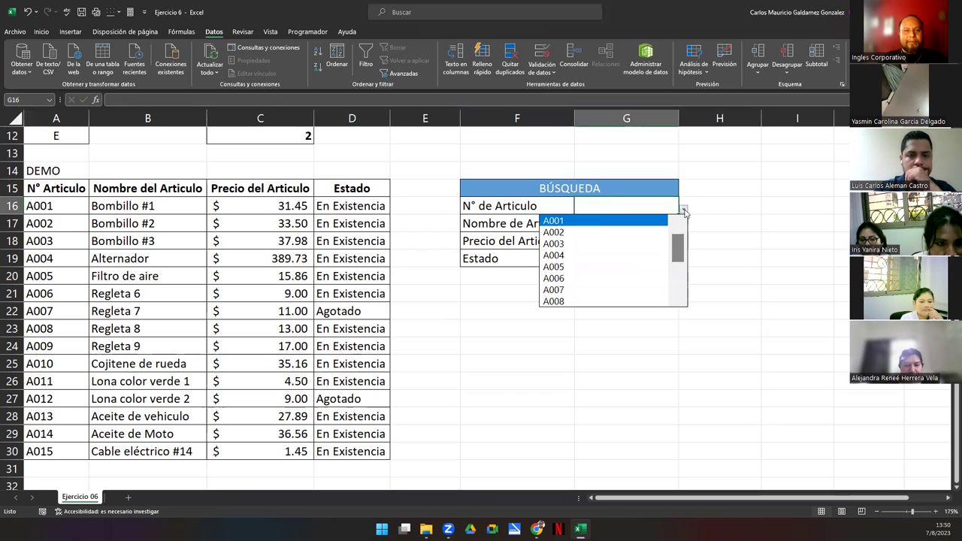
scroll(686, 243, down, 3)
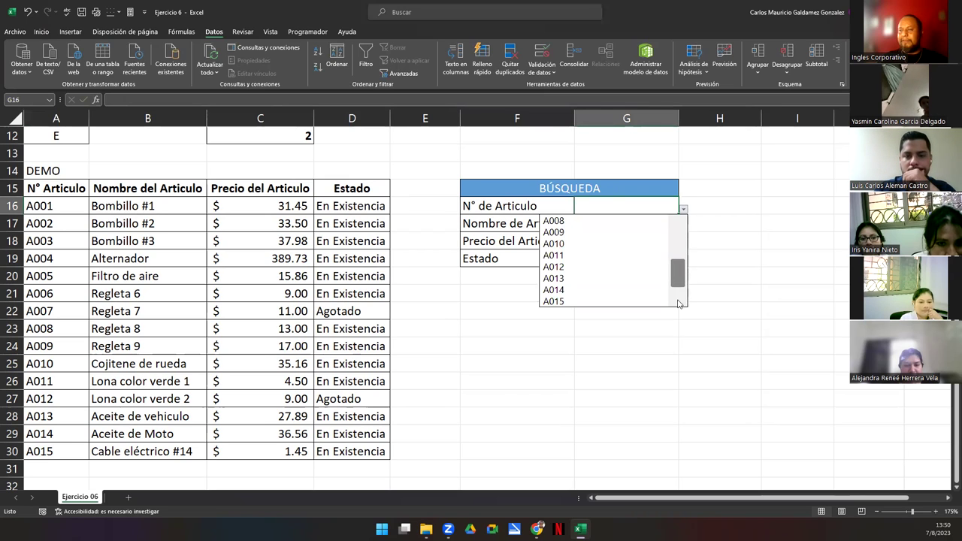
scroll(687, 245, up, 3)
scroll(686, 305, down, 3)
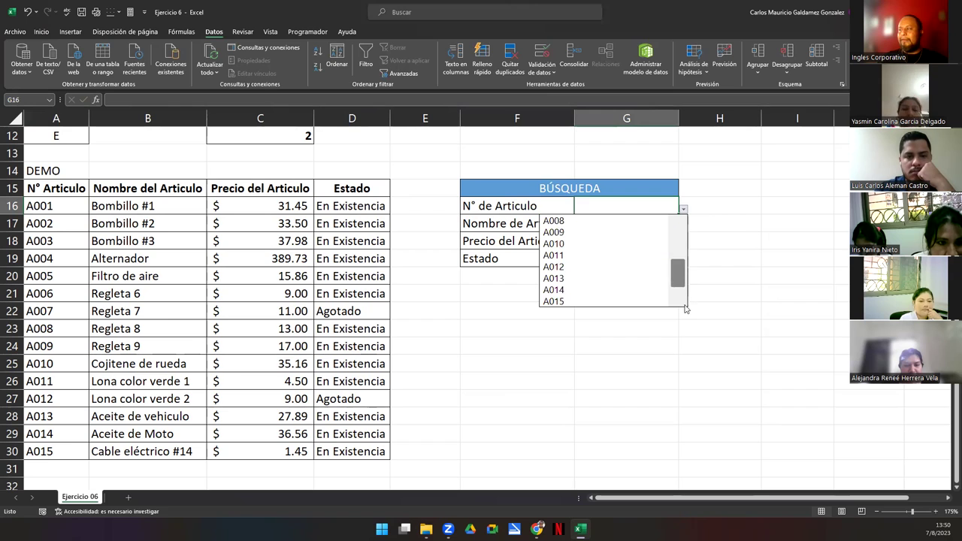
scroll(719, 240, up, 1)
key(Escape)
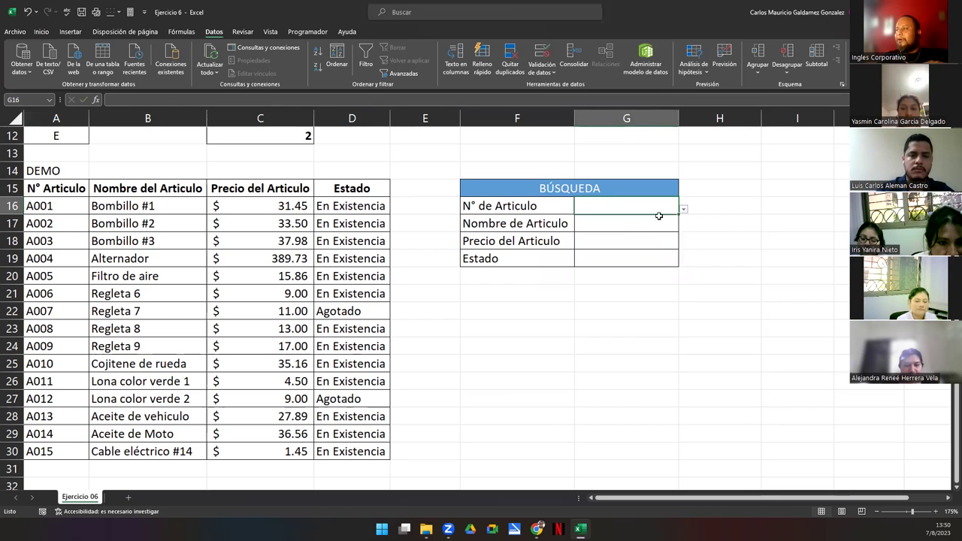
- Choose article number A004 in G16, and go over the empty result cells below it, ending on G17
click(685, 211)
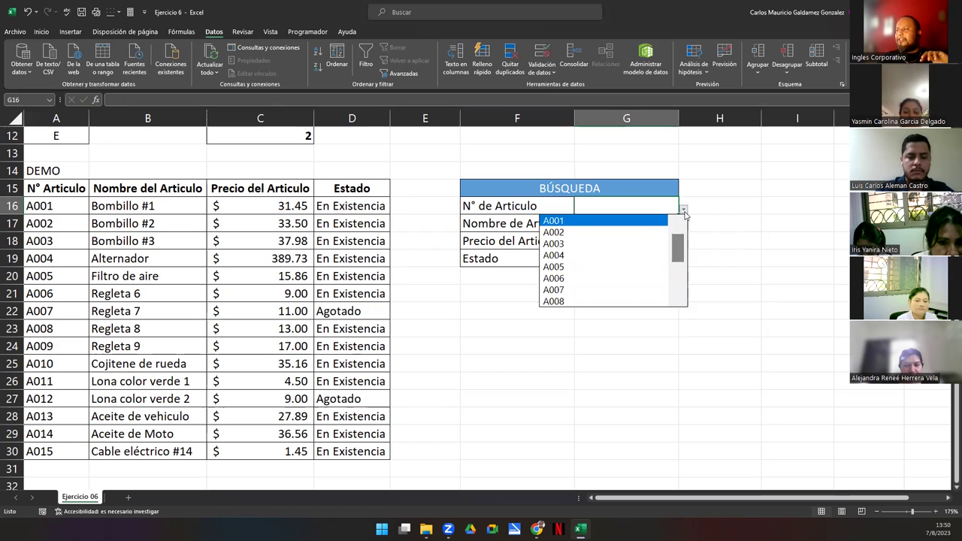
click(561, 253)
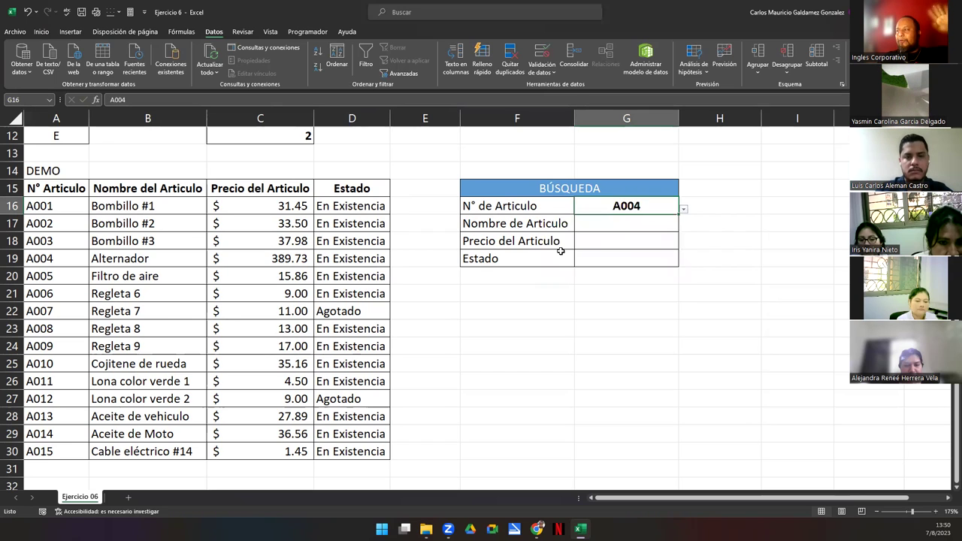
click(628, 225)
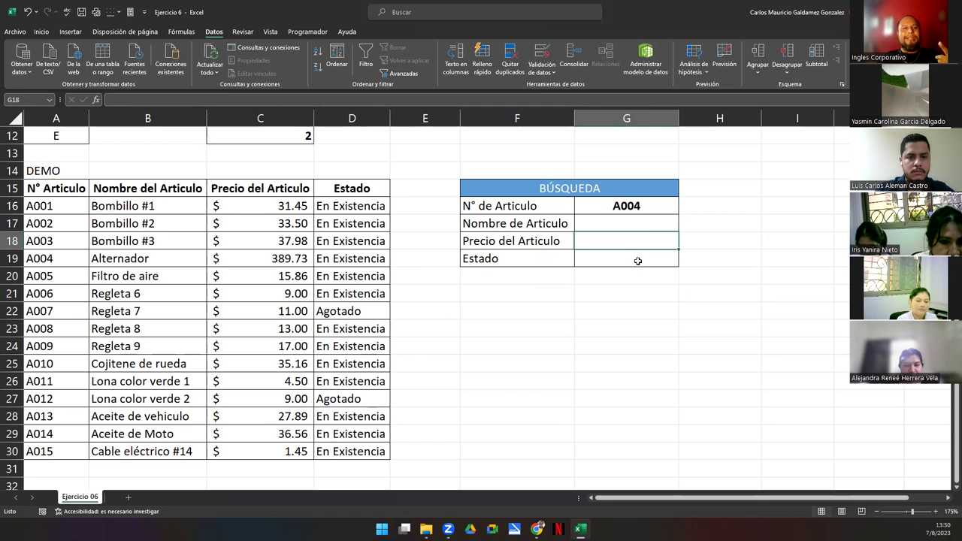
click(637, 260)
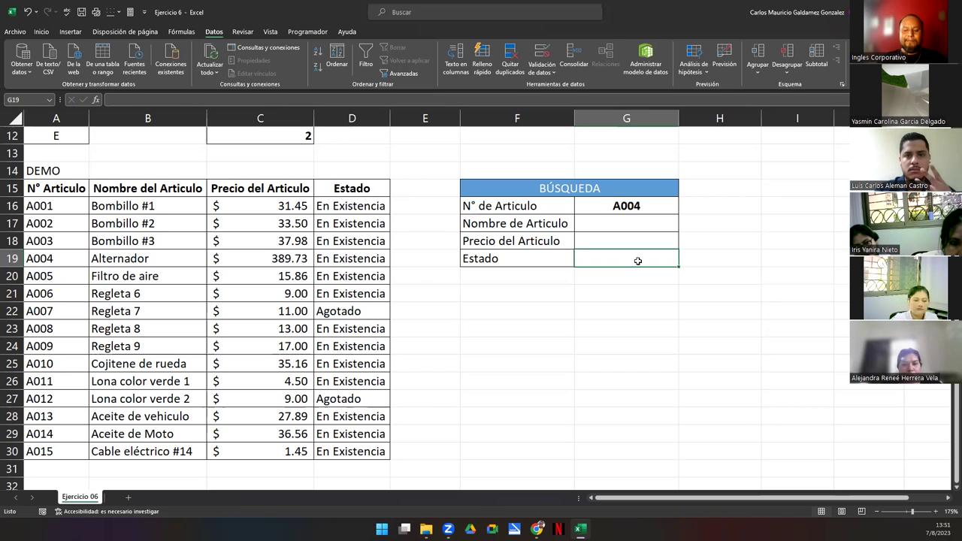
click(608, 229)
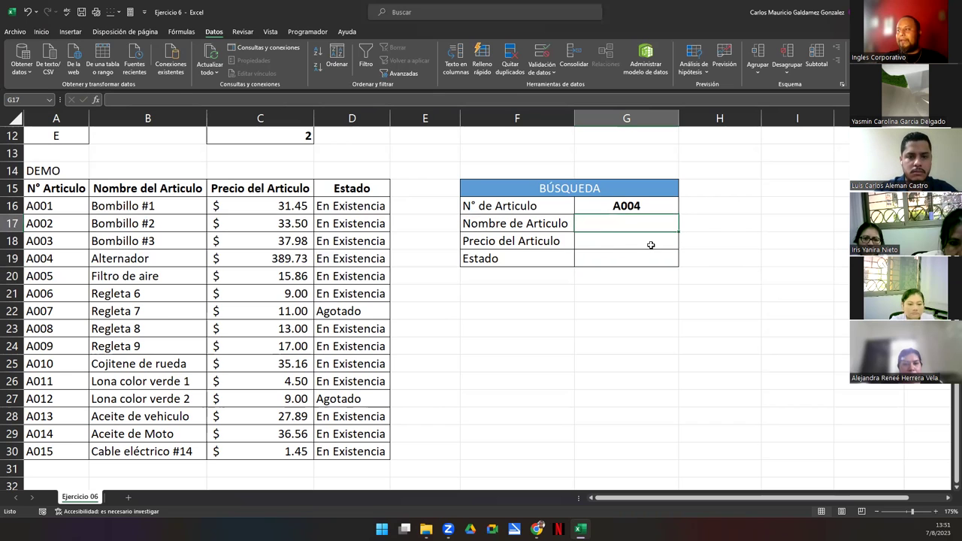
- Go over the empty result cells G18 and G19, and compare them with the vector exercise's result cells F3:F4 and I3:I4
click(594, 244)
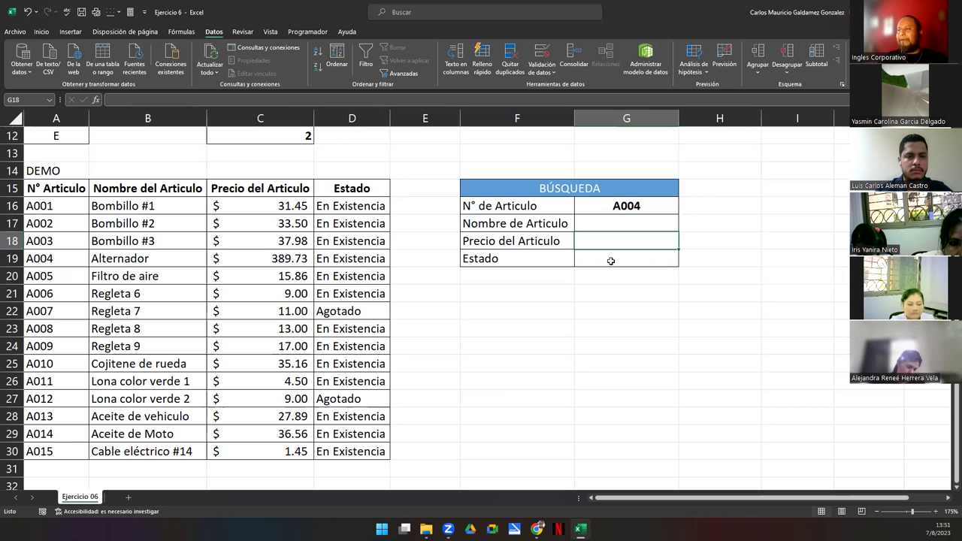
click(611, 260)
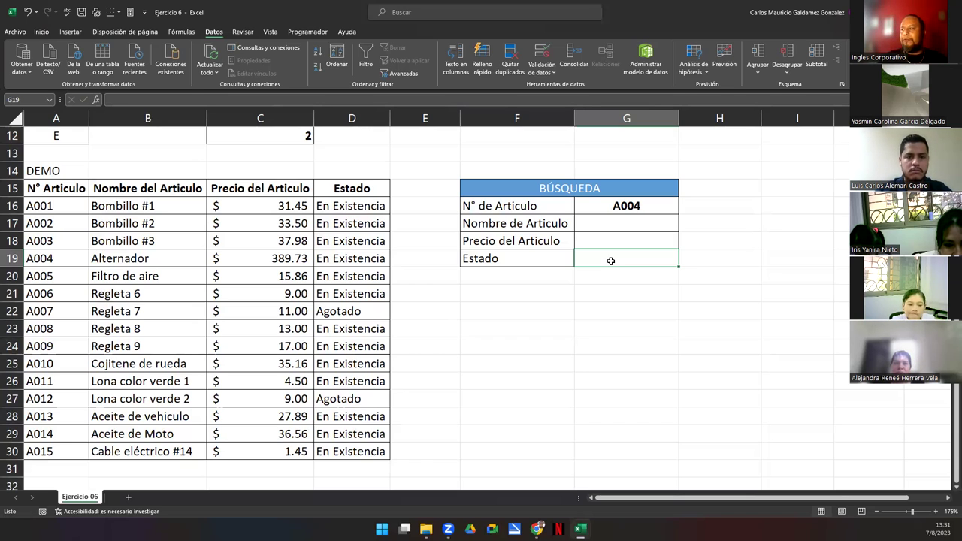
scroll(503, 298, up, 4)
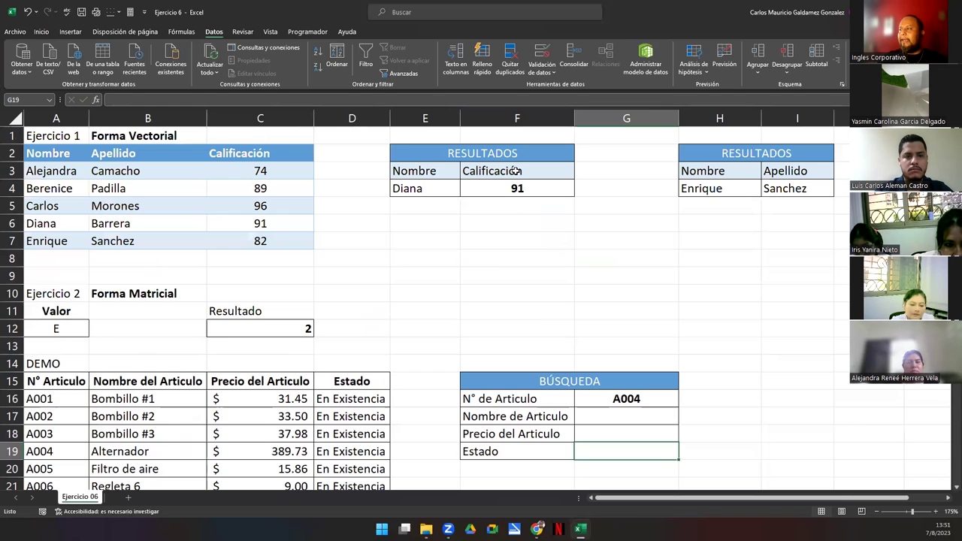
drag(516, 171, 516, 188)
drag(754, 168, 784, 188)
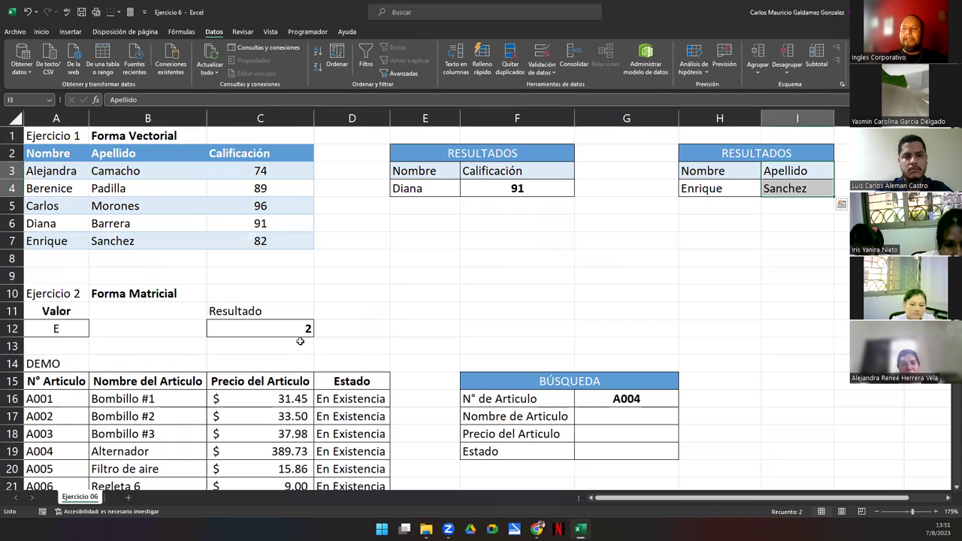
- Compare the name vector A3:A7 under Forma Vectorial with the article numbers A16:A30 in the DEMO table
click(118, 133)
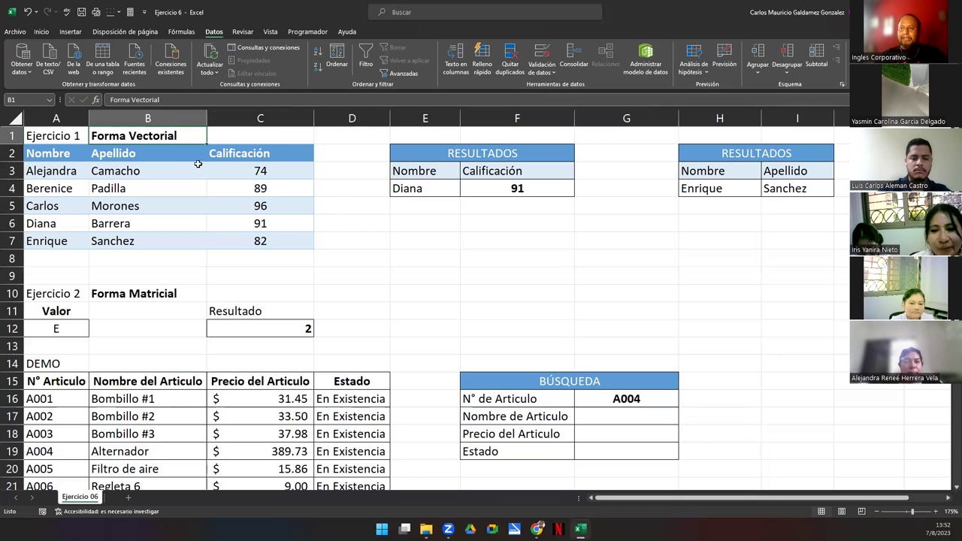
drag(81, 171, 77, 246)
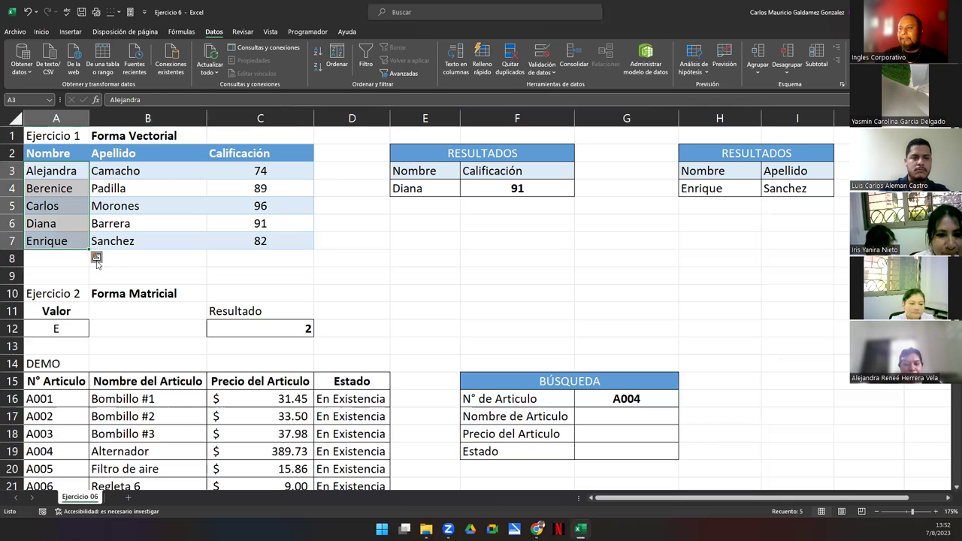
scroll(113, 278, down, 5)
drag(45, 137, 76, 380)
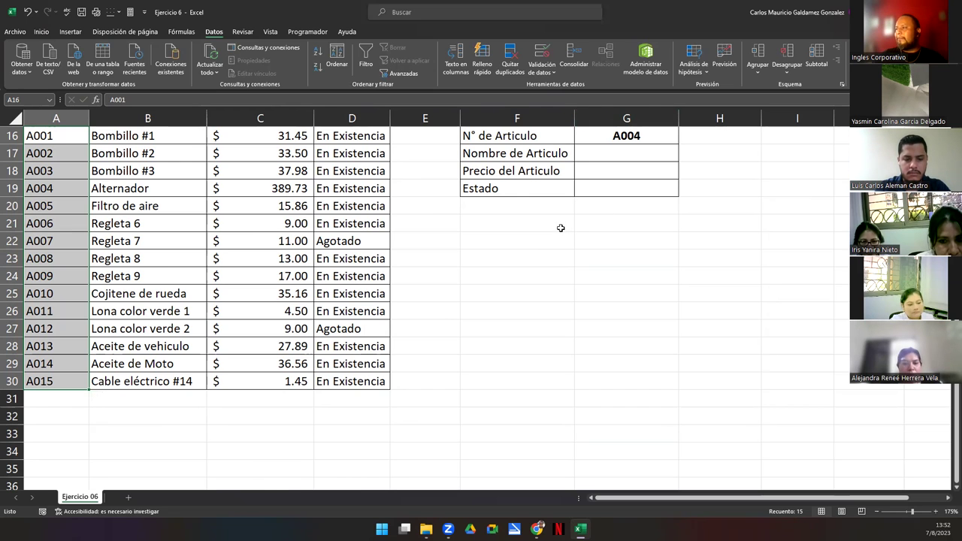
scroll(563, 225, up, 5)
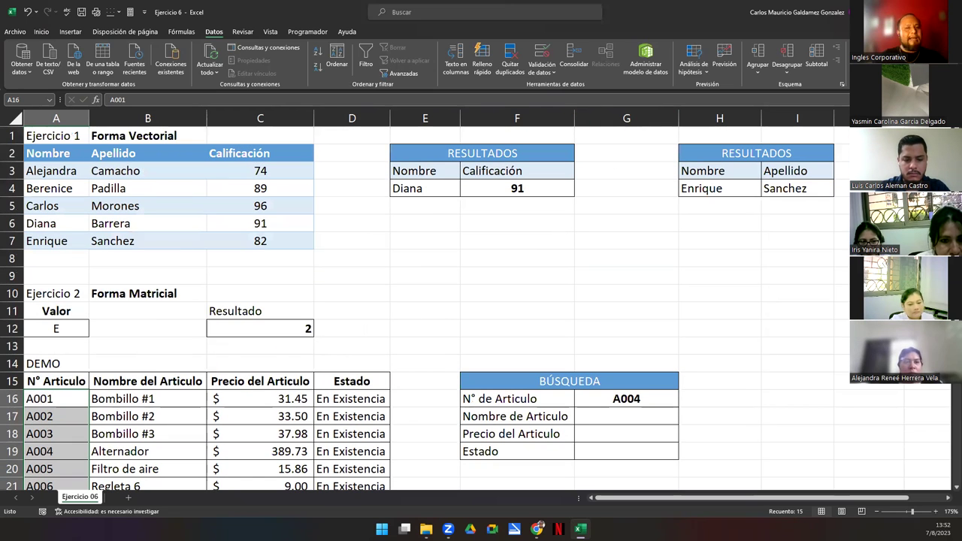
- Switch to Google Drive and open the second student's folder in the course folder, down through Excel Semana 1 to its nested folder
key(alt+Tab)
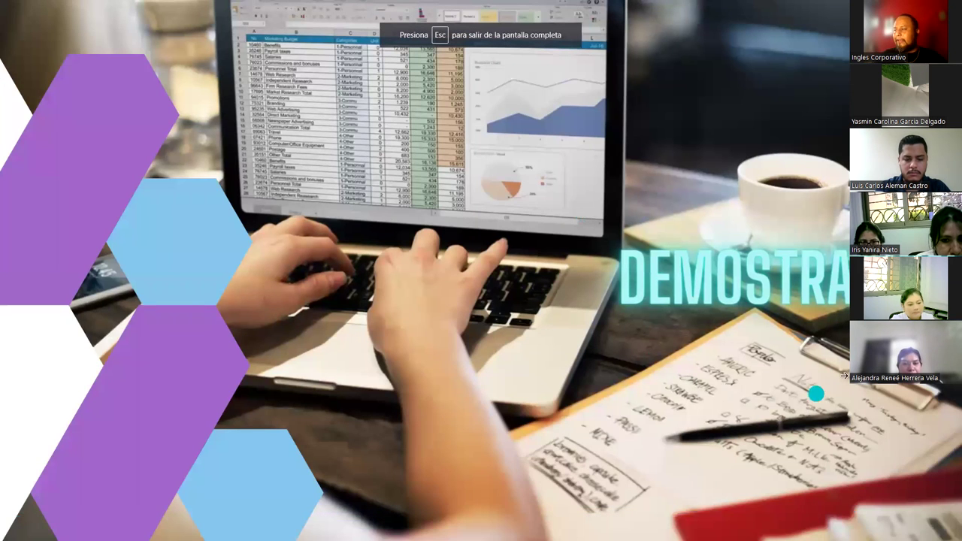
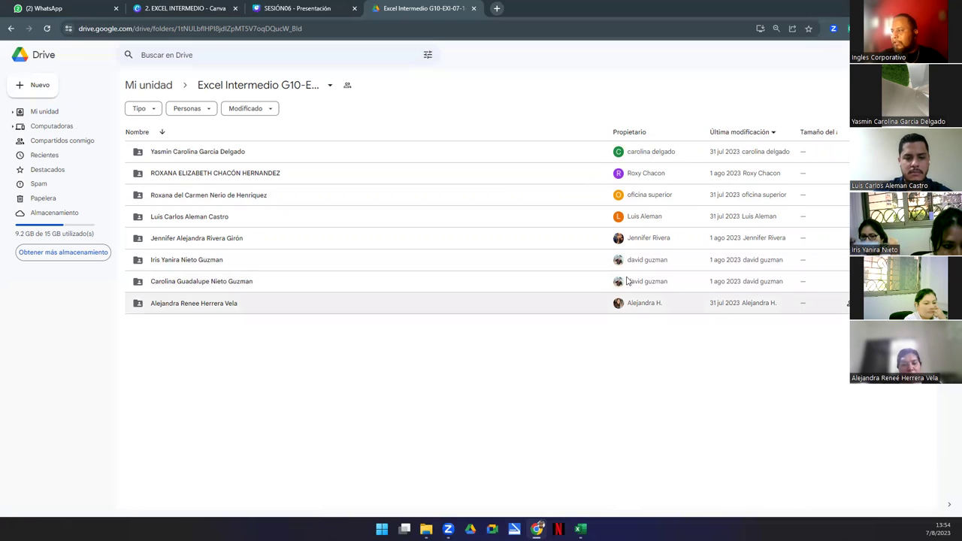
mouse_move(633, 286)
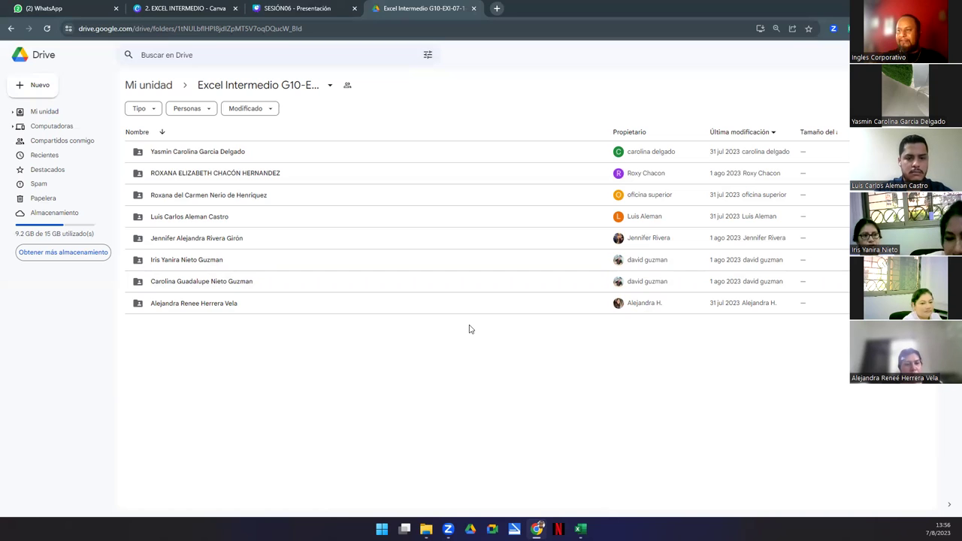
double_click(212, 179)
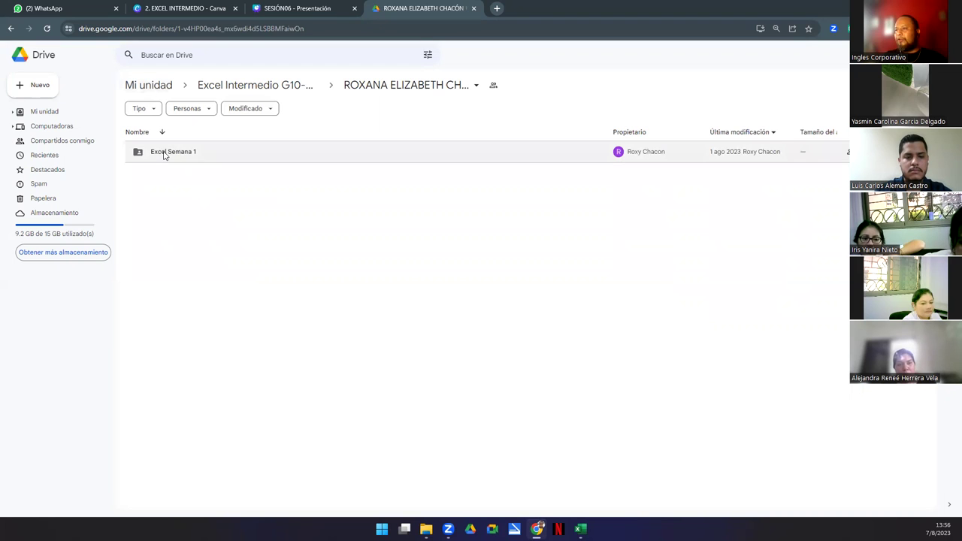
double_click(172, 152)
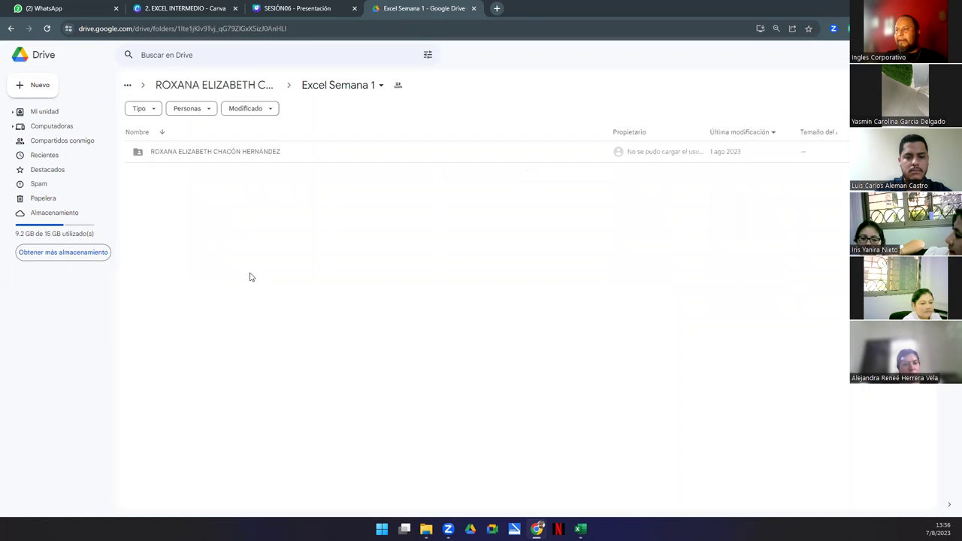
double_click(180, 153)
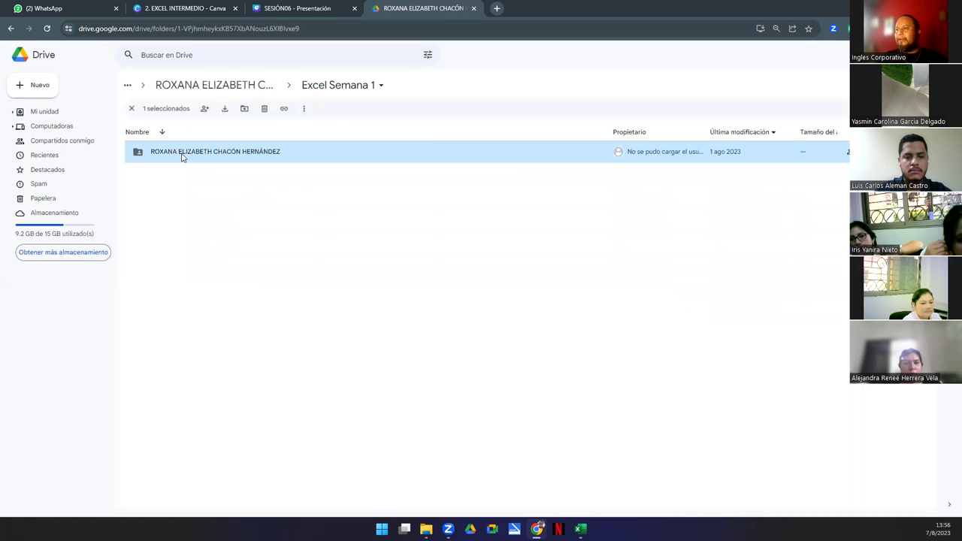
- Return to the Excel Intermedio G10-EXI-07-1-2-PM-23 folder through Mi unidad, and check the third student's folder before going back to the course folder
click(179, 88)
click(181, 86)
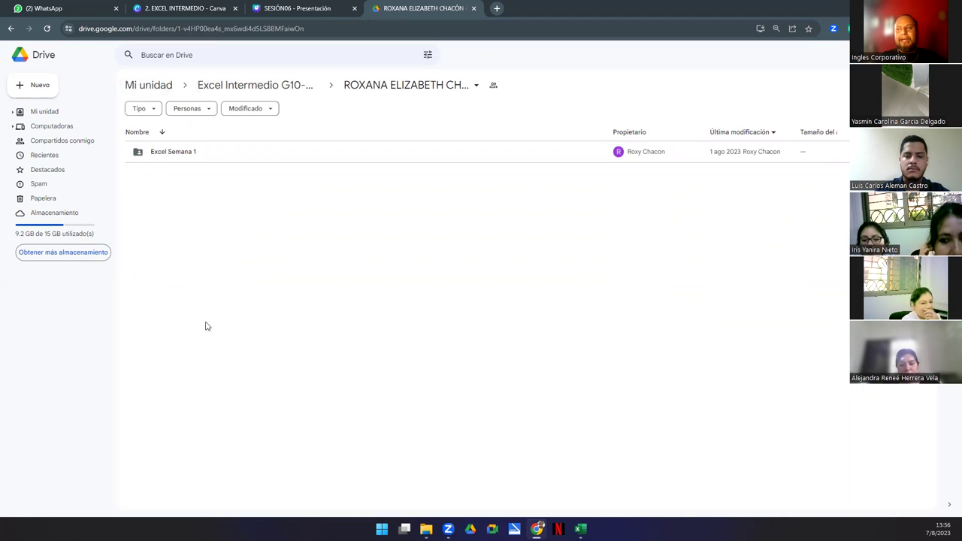
click(150, 85)
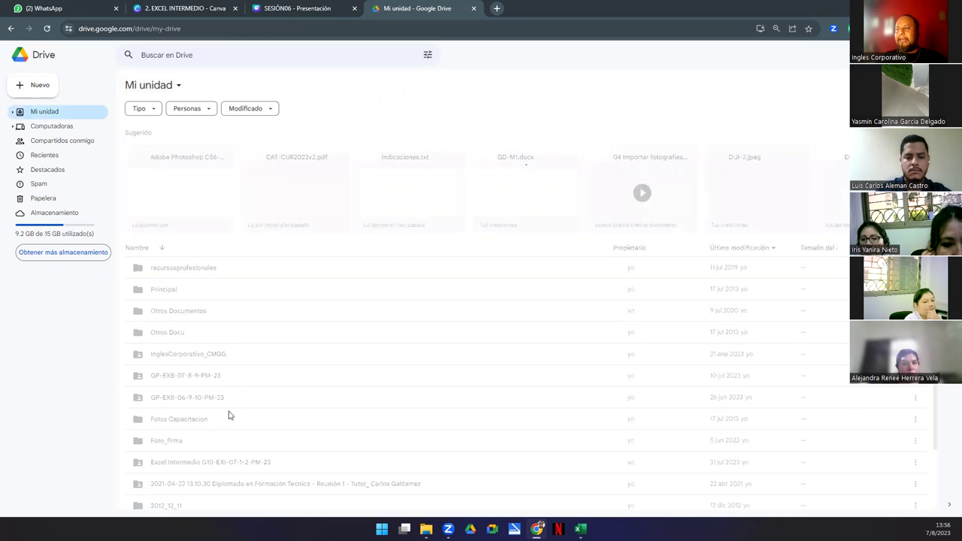
click(230, 464)
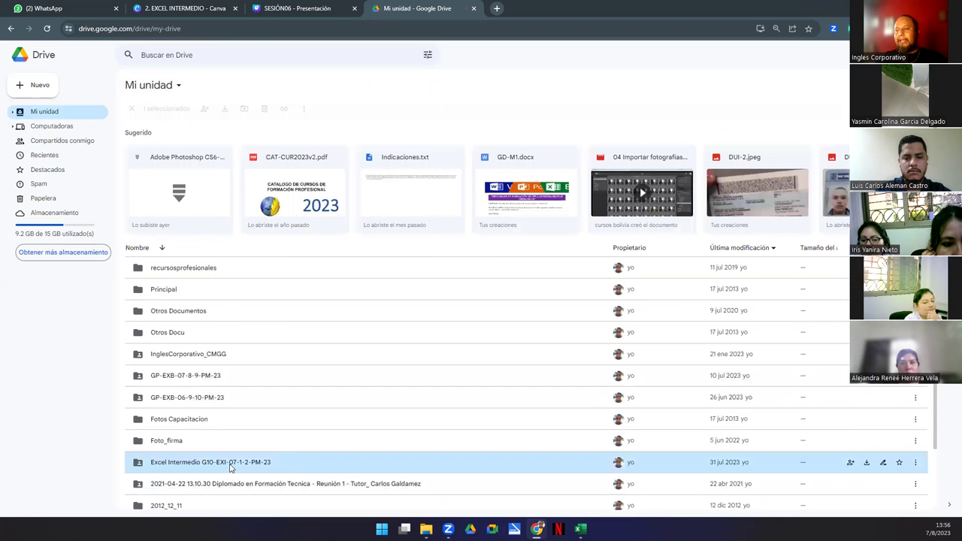
double_click(230, 464)
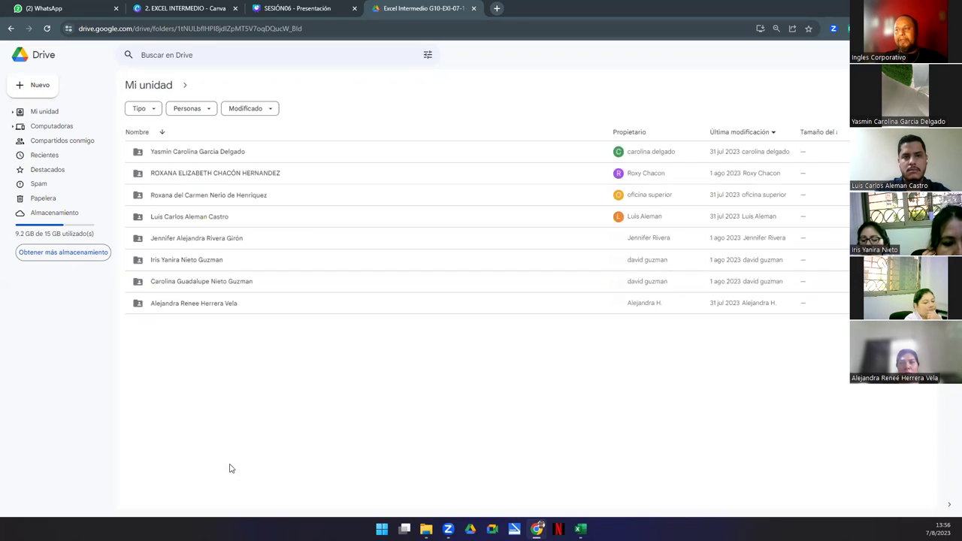
double_click(179, 200)
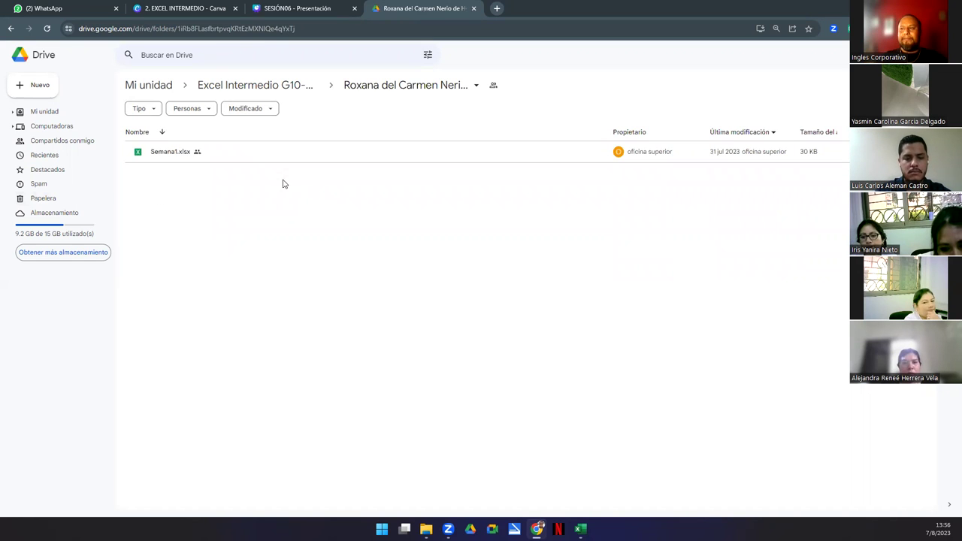
click(273, 95)
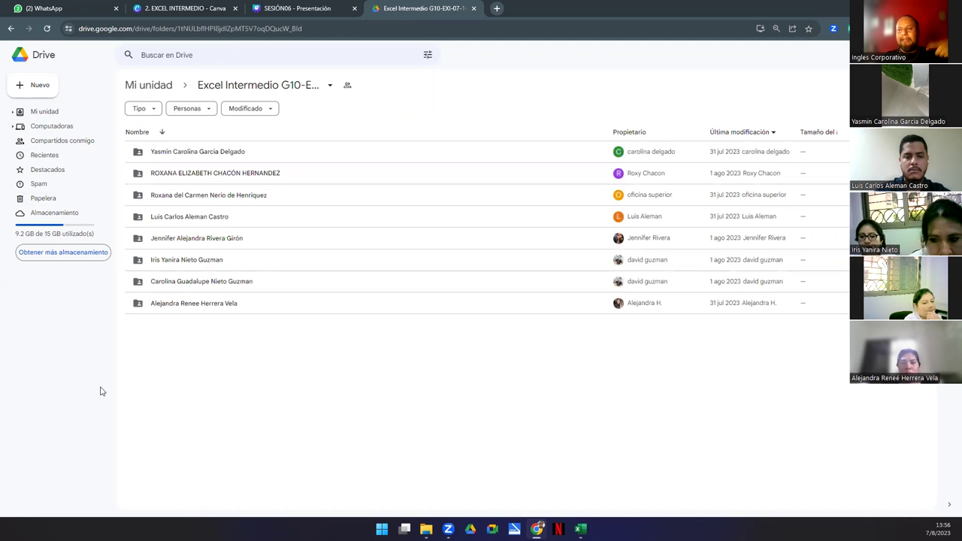
- Move Excel Semana 1.xlsx from the second student's nested folder up into the Excel Semana 1 folder, accepting the access change
double_click(214, 174)
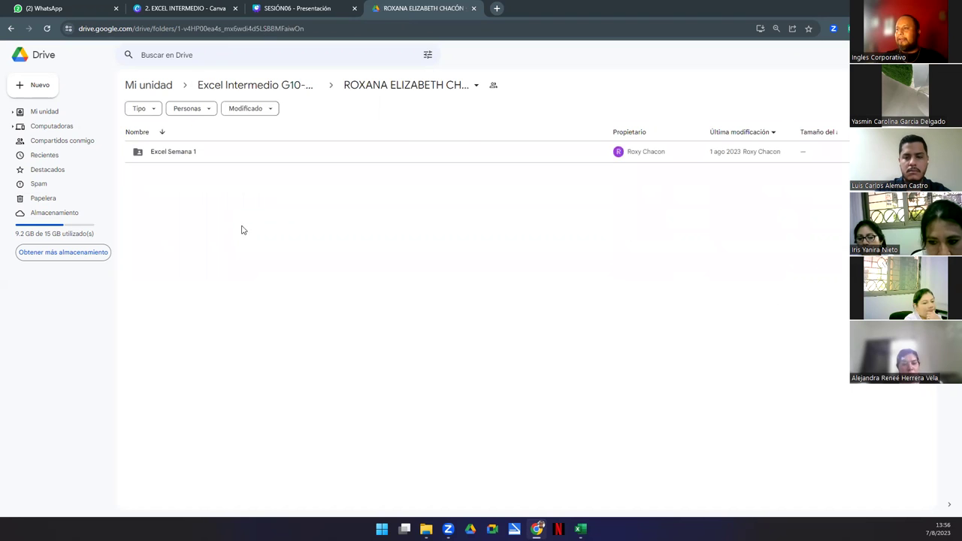
double_click(169, 153)
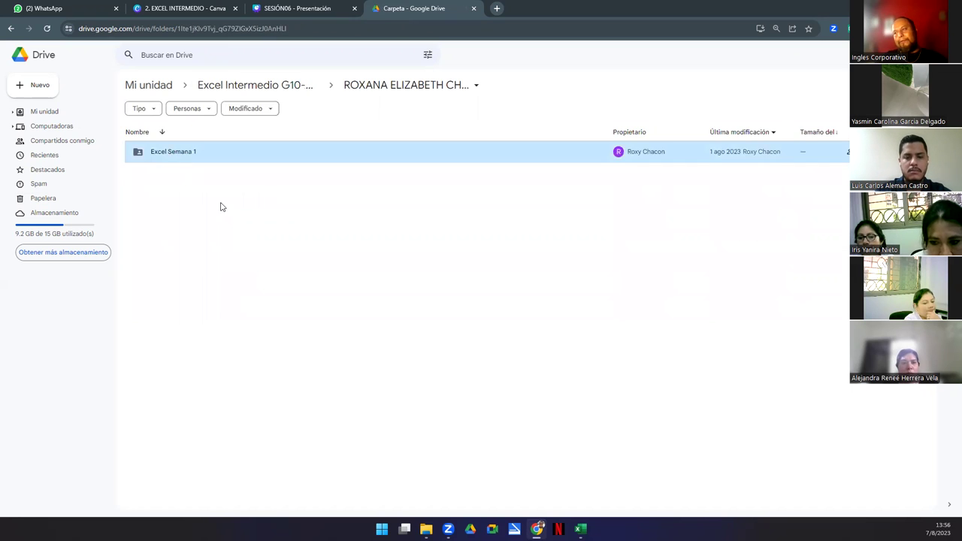
click(181, 159)
key(Return)
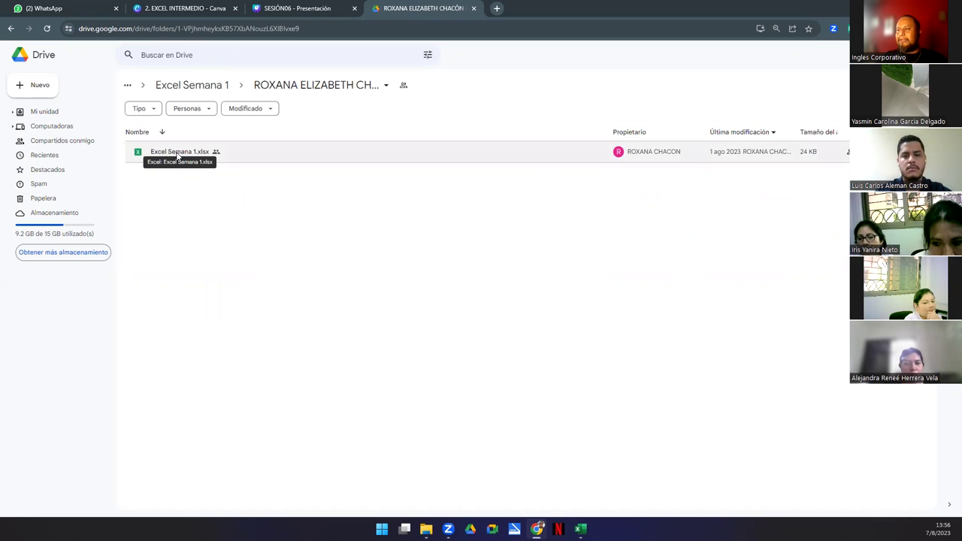
drag(199, 103, 206, 103)
drag(211, 198, 203, 85)
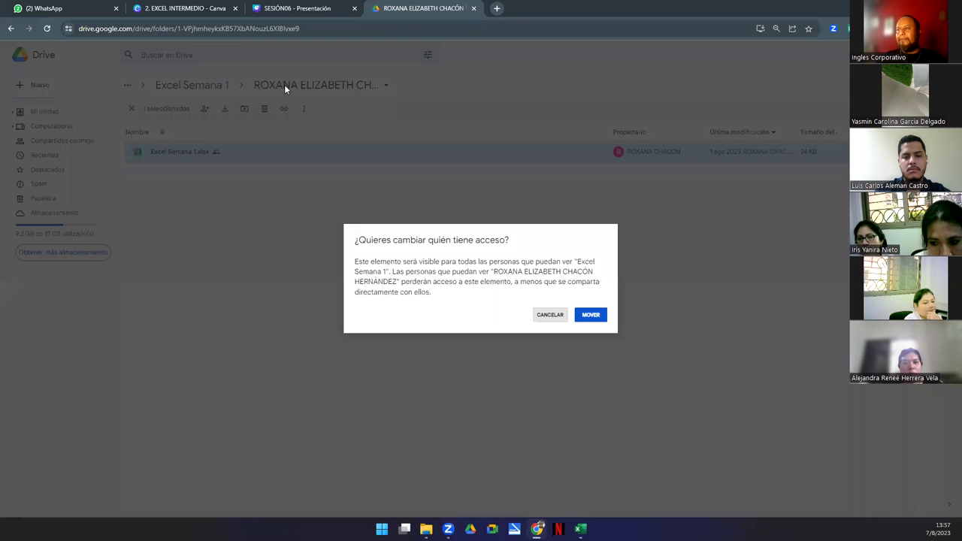
click(587, 315)
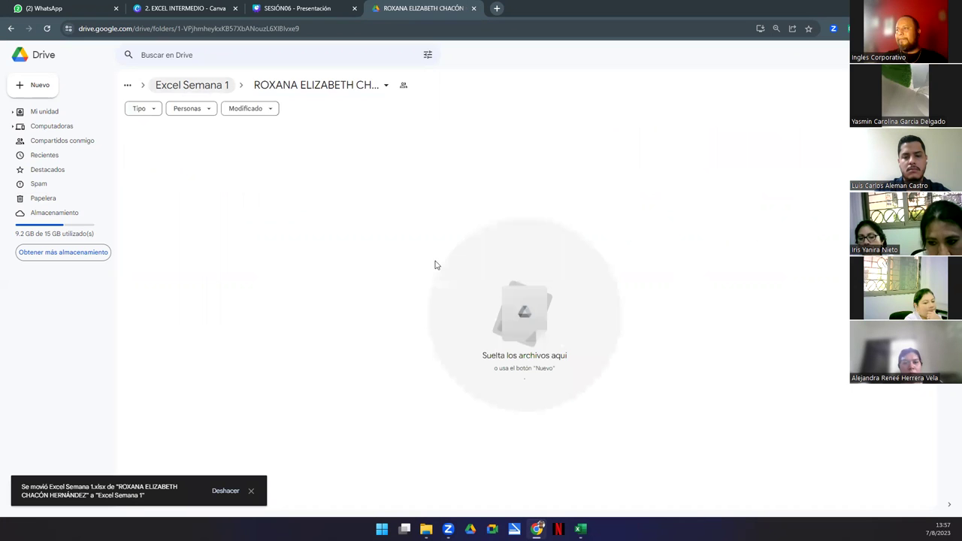
- Check the contents of the Excel Semana 1 folder and the actions available for Excel Semana 1.xlsx, without choosing any
click(181, 90)
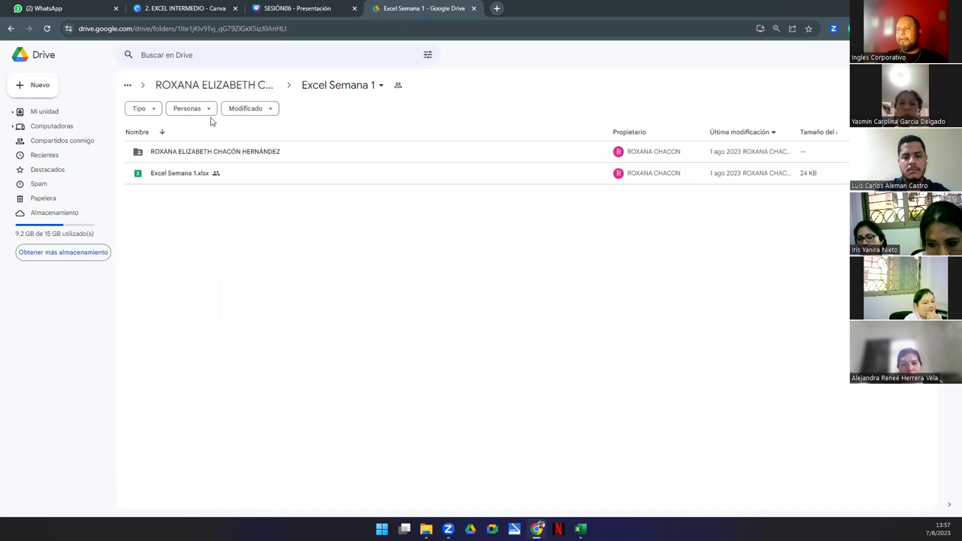
click(211, 88)
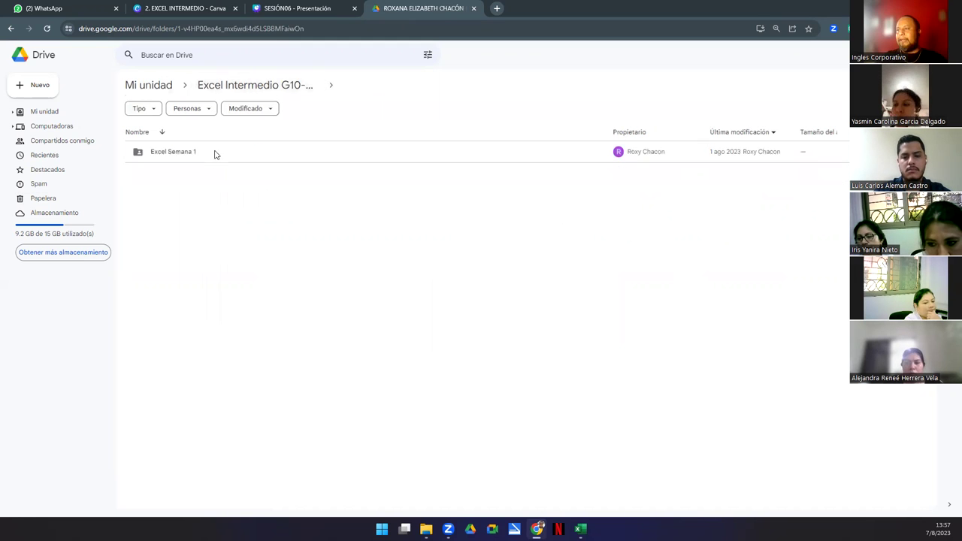
click(387, 92)
click(237, 248)
double_click(165, 154)
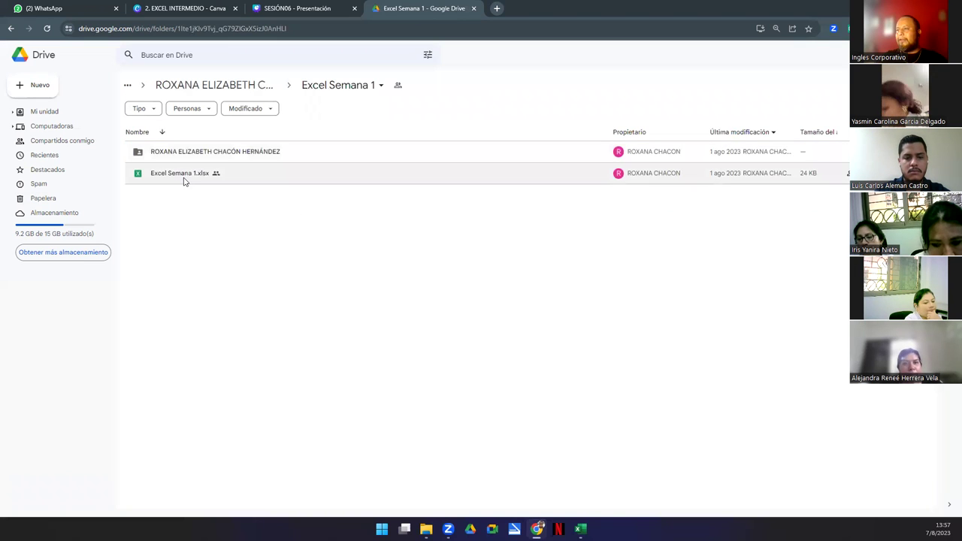
click(183, 178)
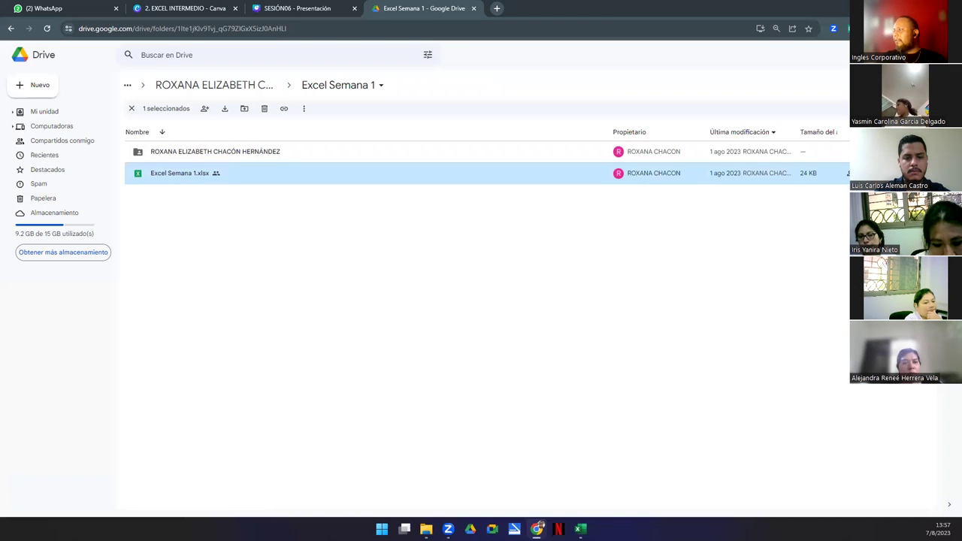
right_click(766, 178)
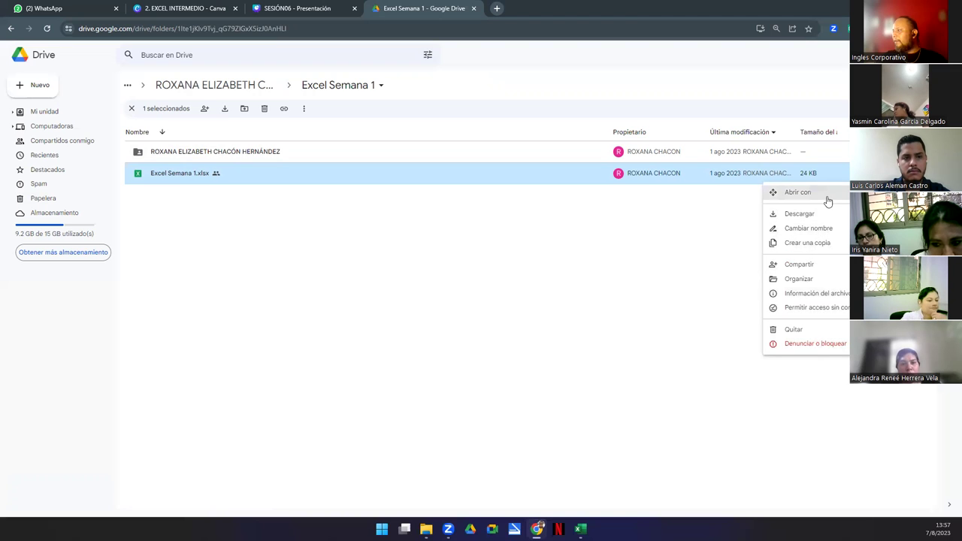
click(499, 298)
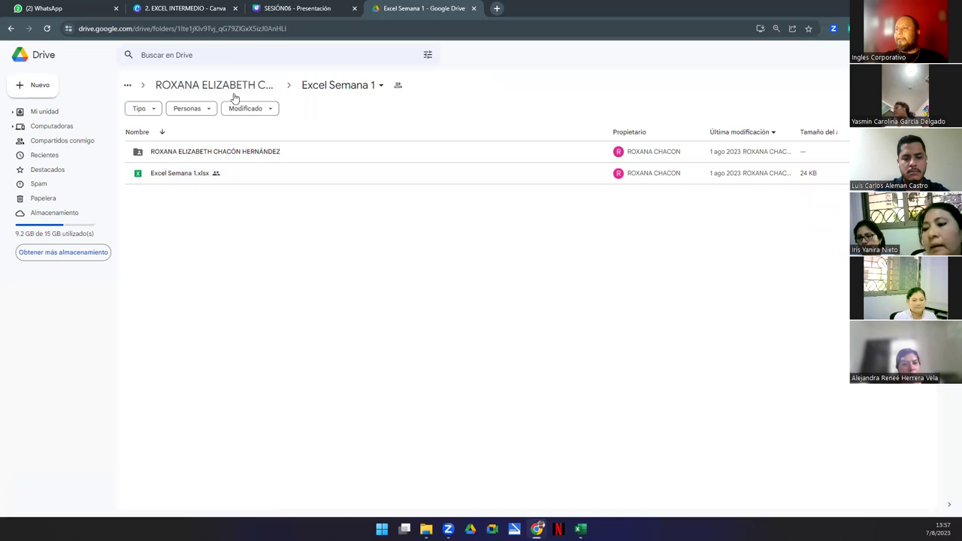
- Go back up from Excel Semana 1 to the course folder and reopen the second student's folder
click(241, 155)
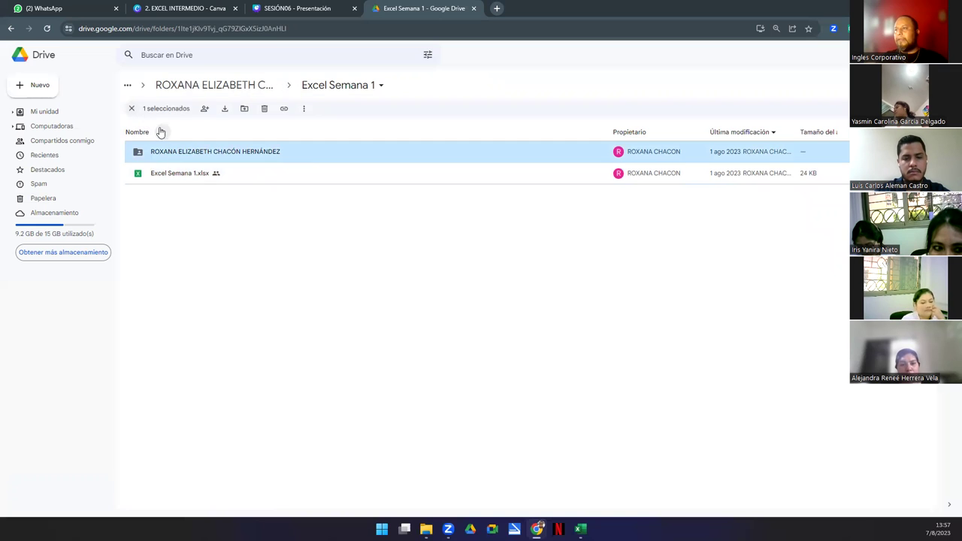
click(190, 287)
click(235, 89)
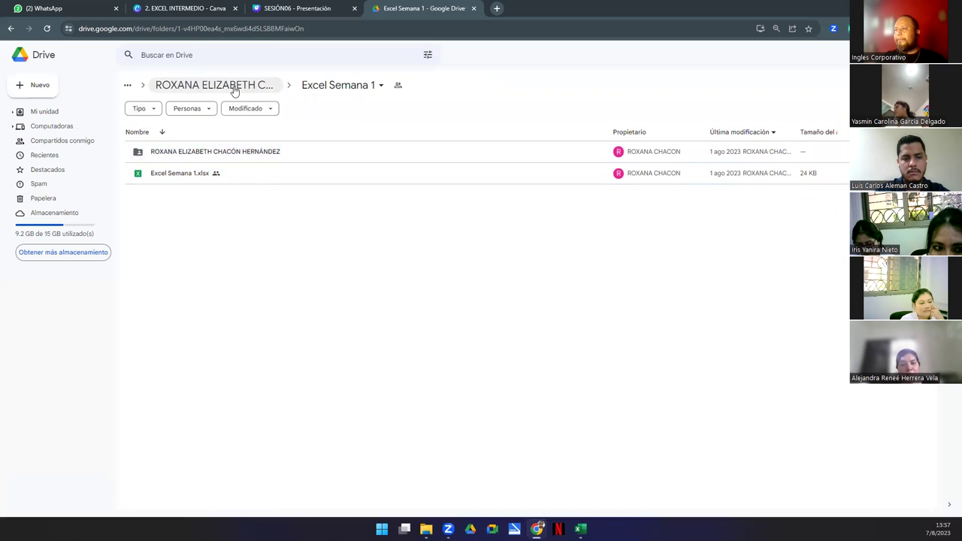
click(232, 90)
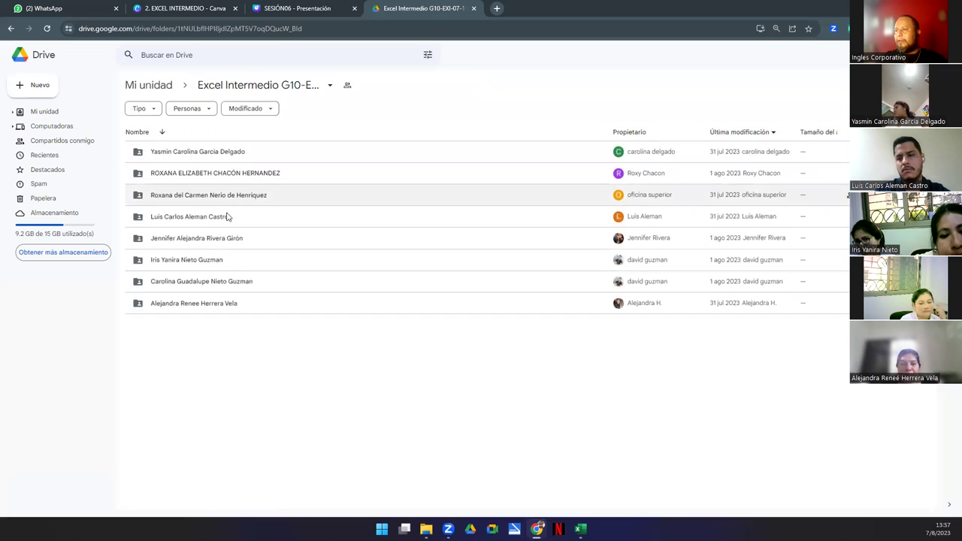
double_click(190, 174)
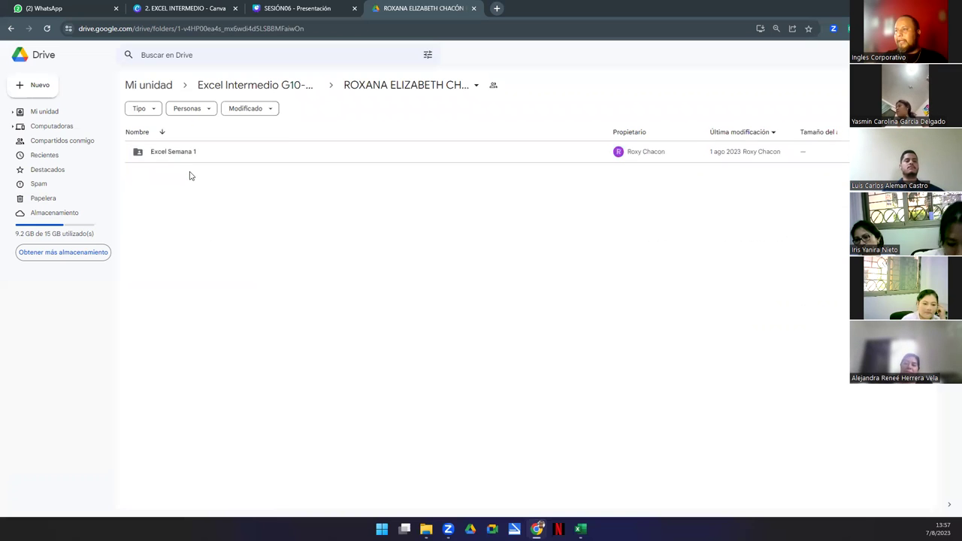
- Move Excel Semana 1.xlsx from the Excel Semana 1 folder up into the second student's main folder, accepting the access change
double_click(182, 154)
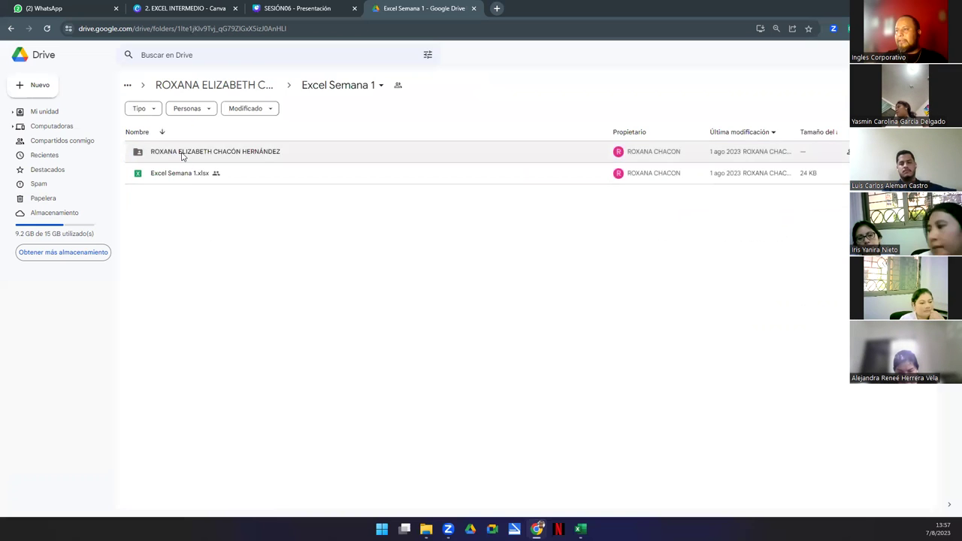
drag(234, 96, 230, 89)
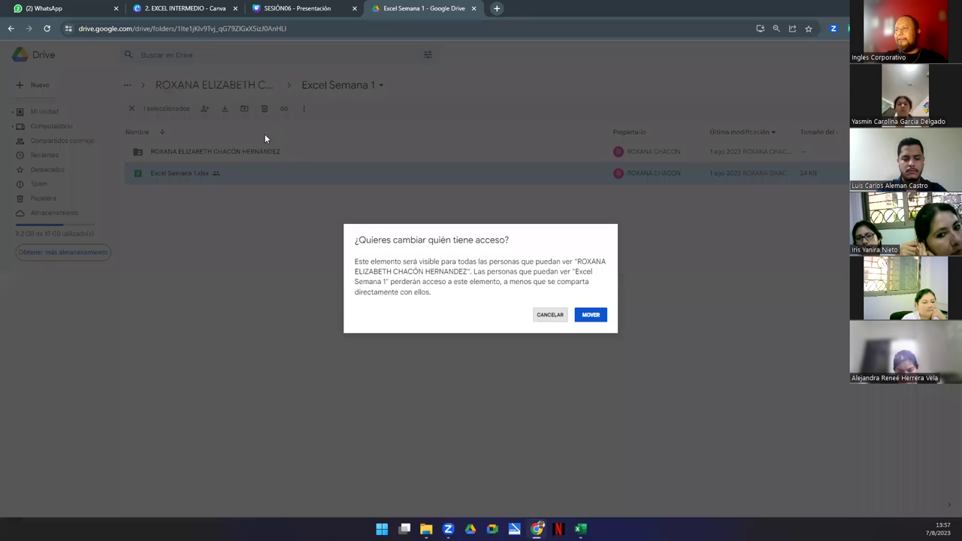
click(597, 316)
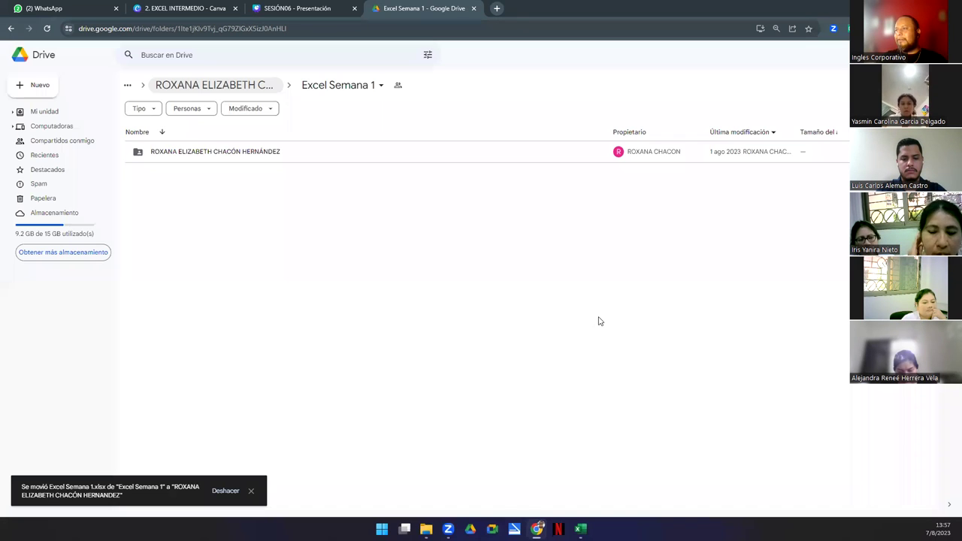
- Go up to the second student's main folder and remove the Excel Semana 1 subfolder from it
click(200, 85)
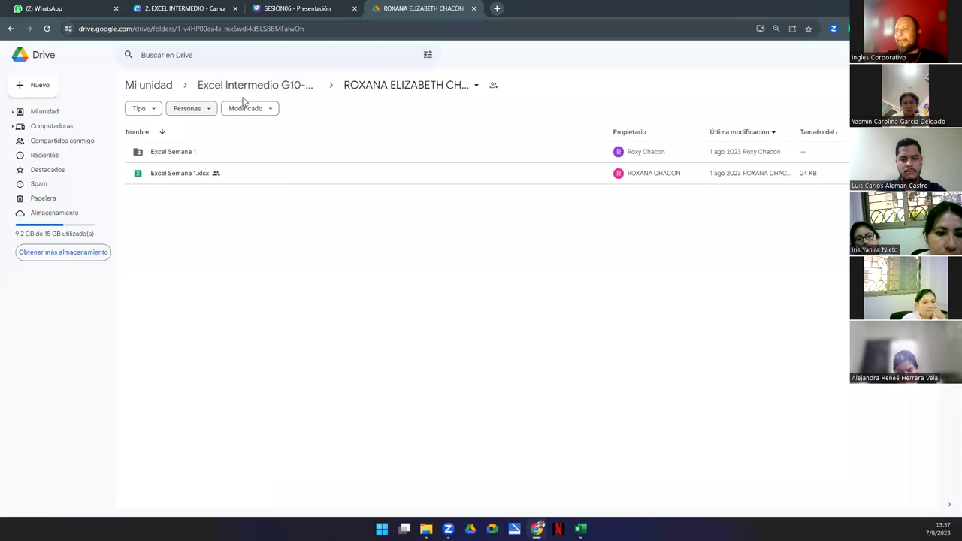
click(170, 153)
key(Delete)
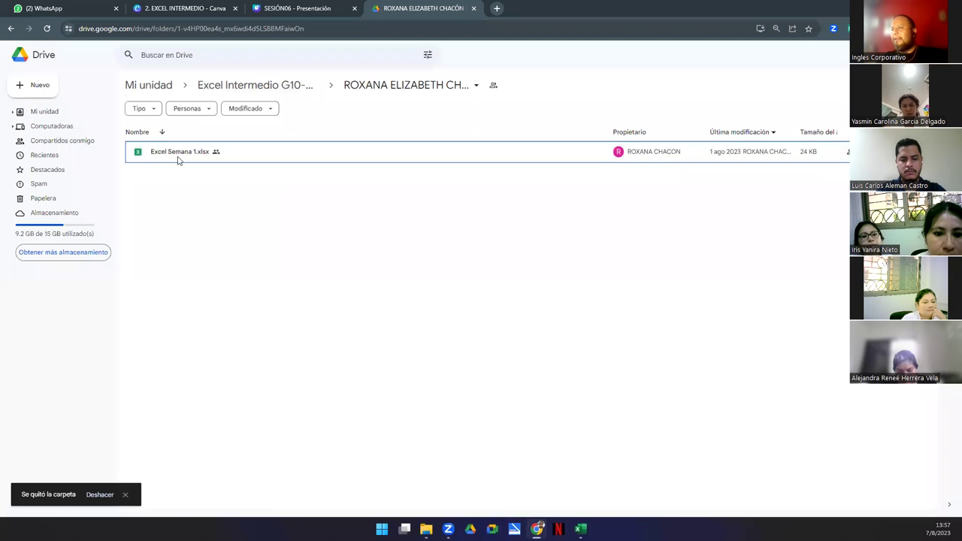
- Return to the course folder and reopen the second student's folder to check its contents
click(403, 87)
click(220, 244)
click(256, 85)
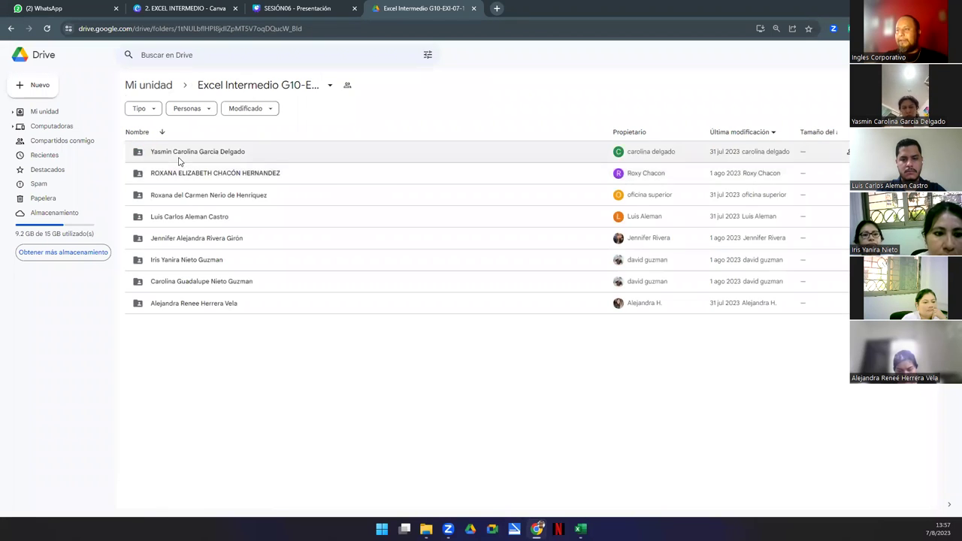
double_click(220, 175)
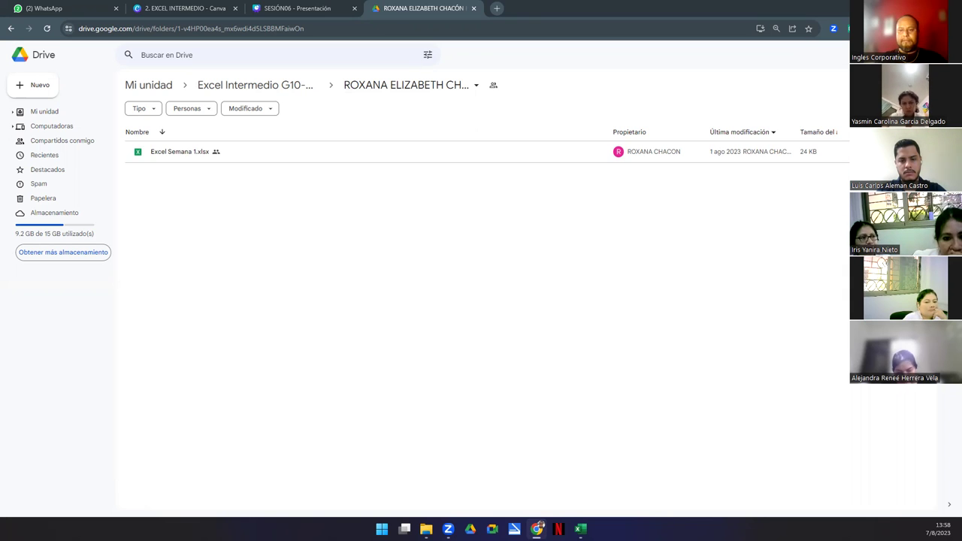
- Switch to the SESIÓN06 presentation in Canva, present it full screen from page 17 and advance to the closing slide
click(311, 9)
key(Escape)
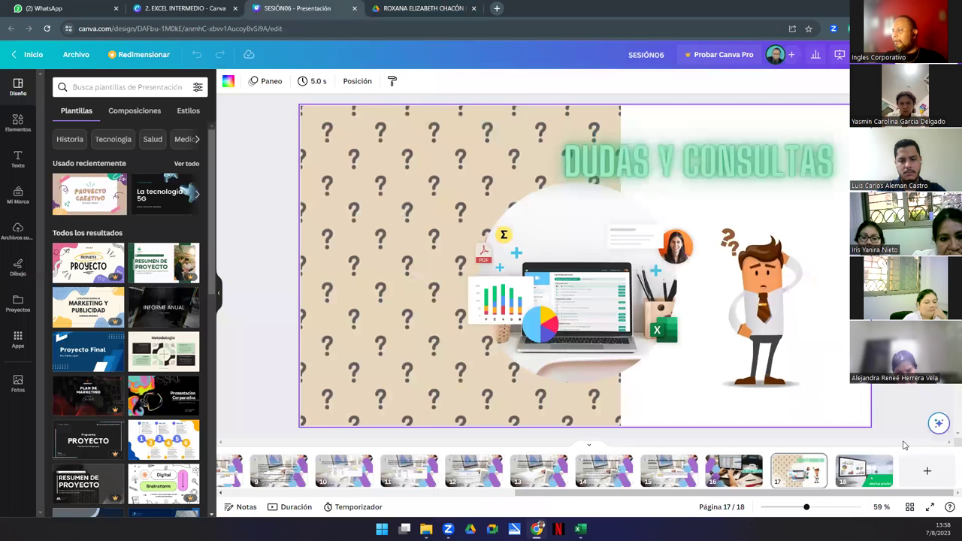
click(933, 510)
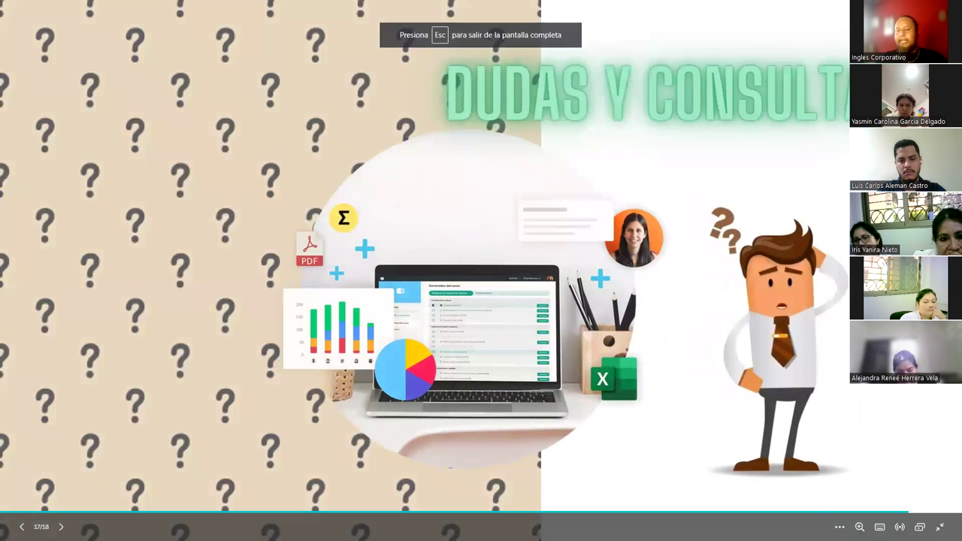
click(834, 313)
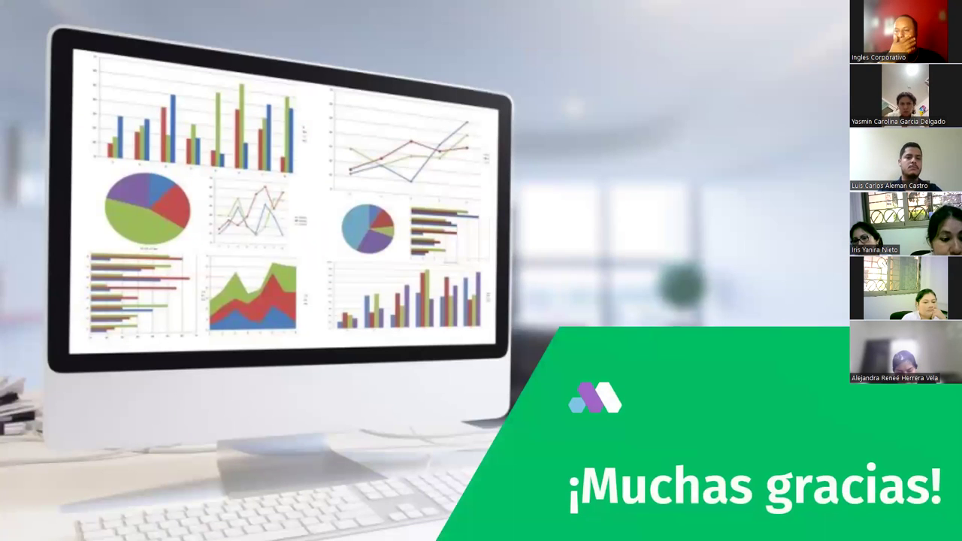